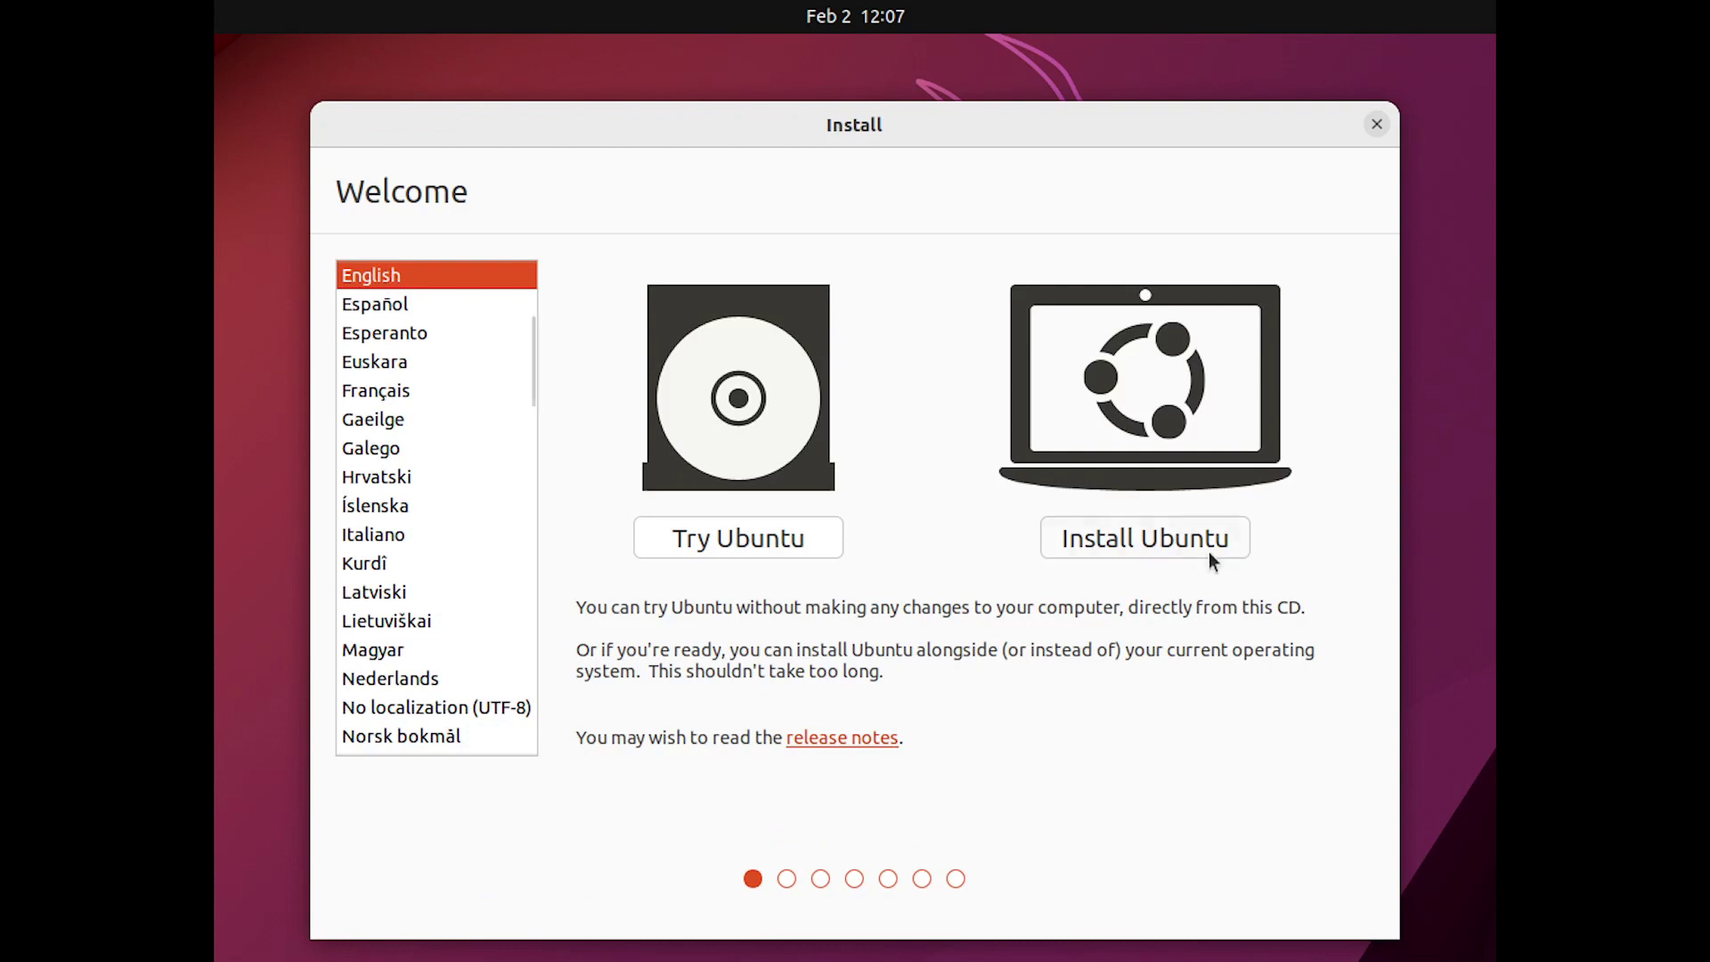
Start installing Ubuntu with the English (US) keyboard layout and choose the Minimal installation option.
{"action": "left_click", "coordinate": [1174, 545]}
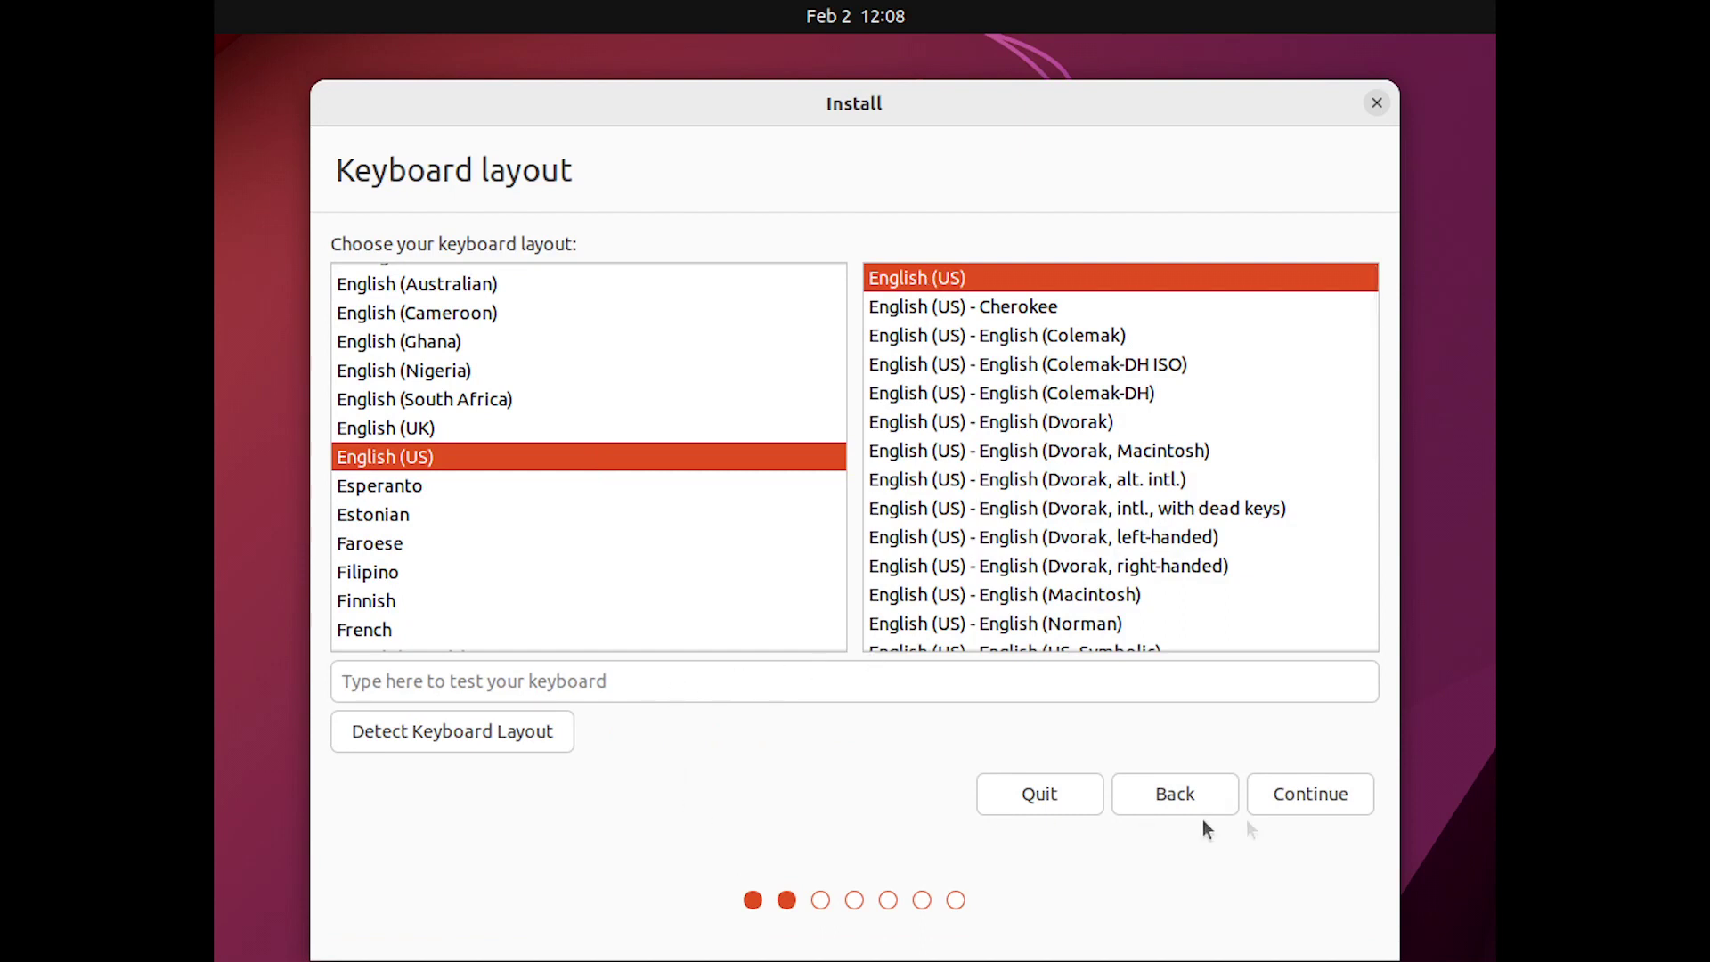
{"action": "left_click", "coordinate": [1307, 798]}
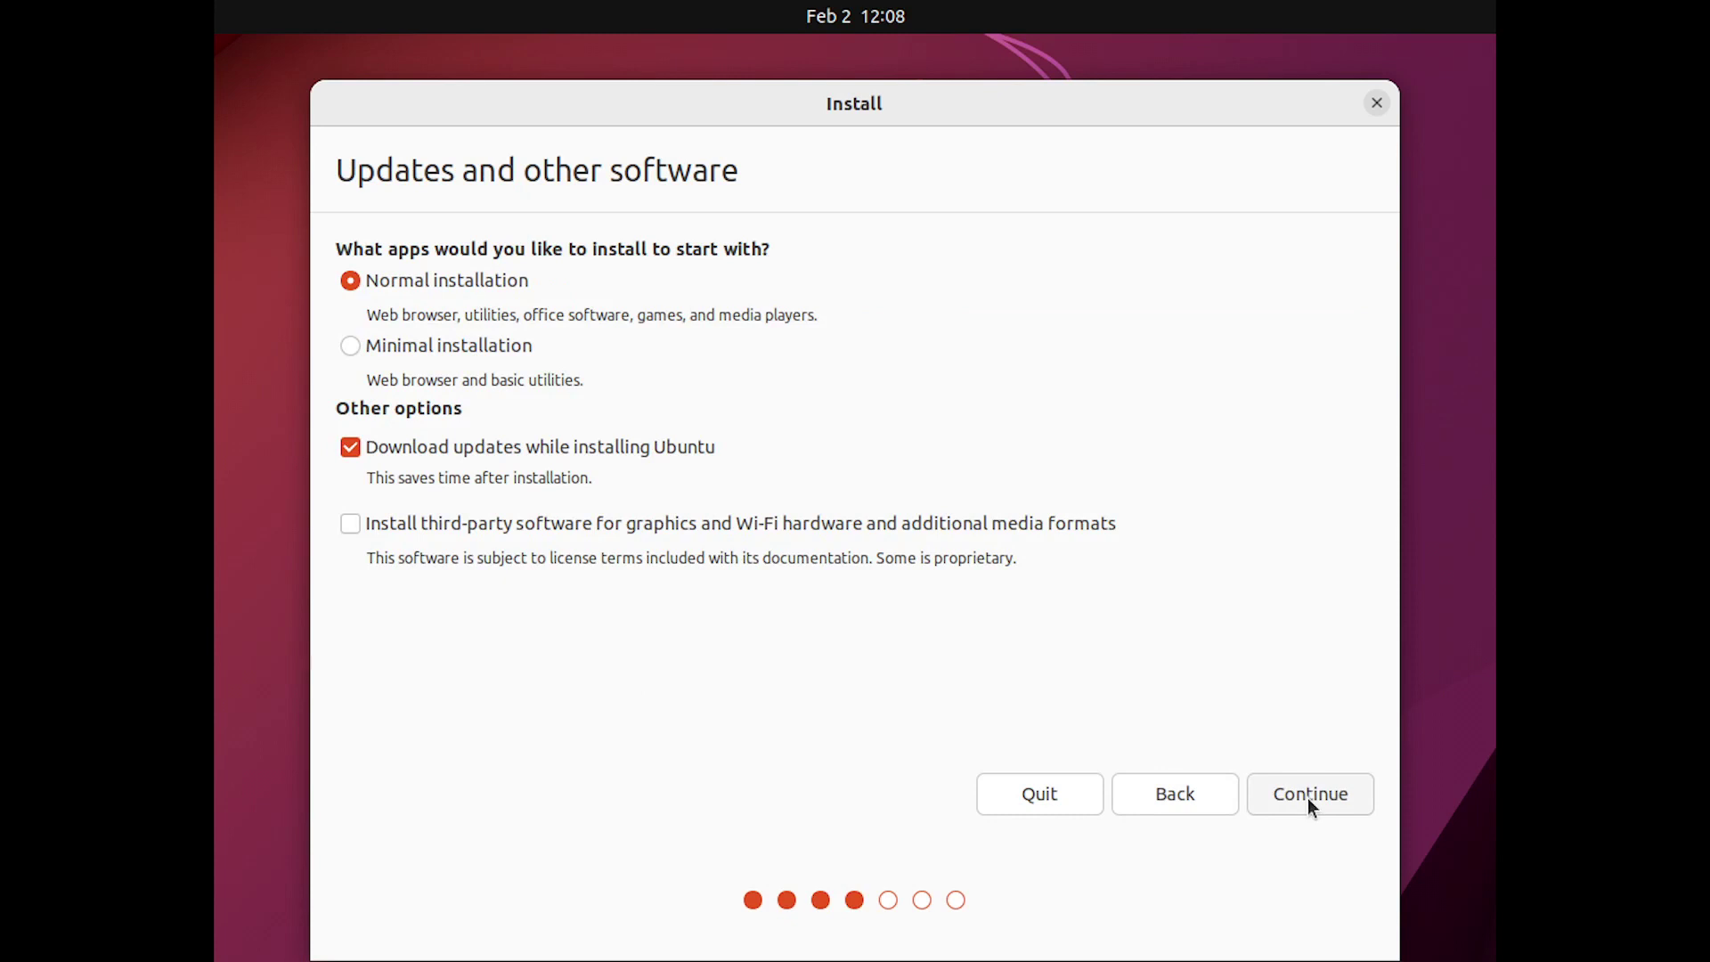
{"action": "left_click_drag", "start_coordinate": [955, 104], "coordinate": [955, 83]}
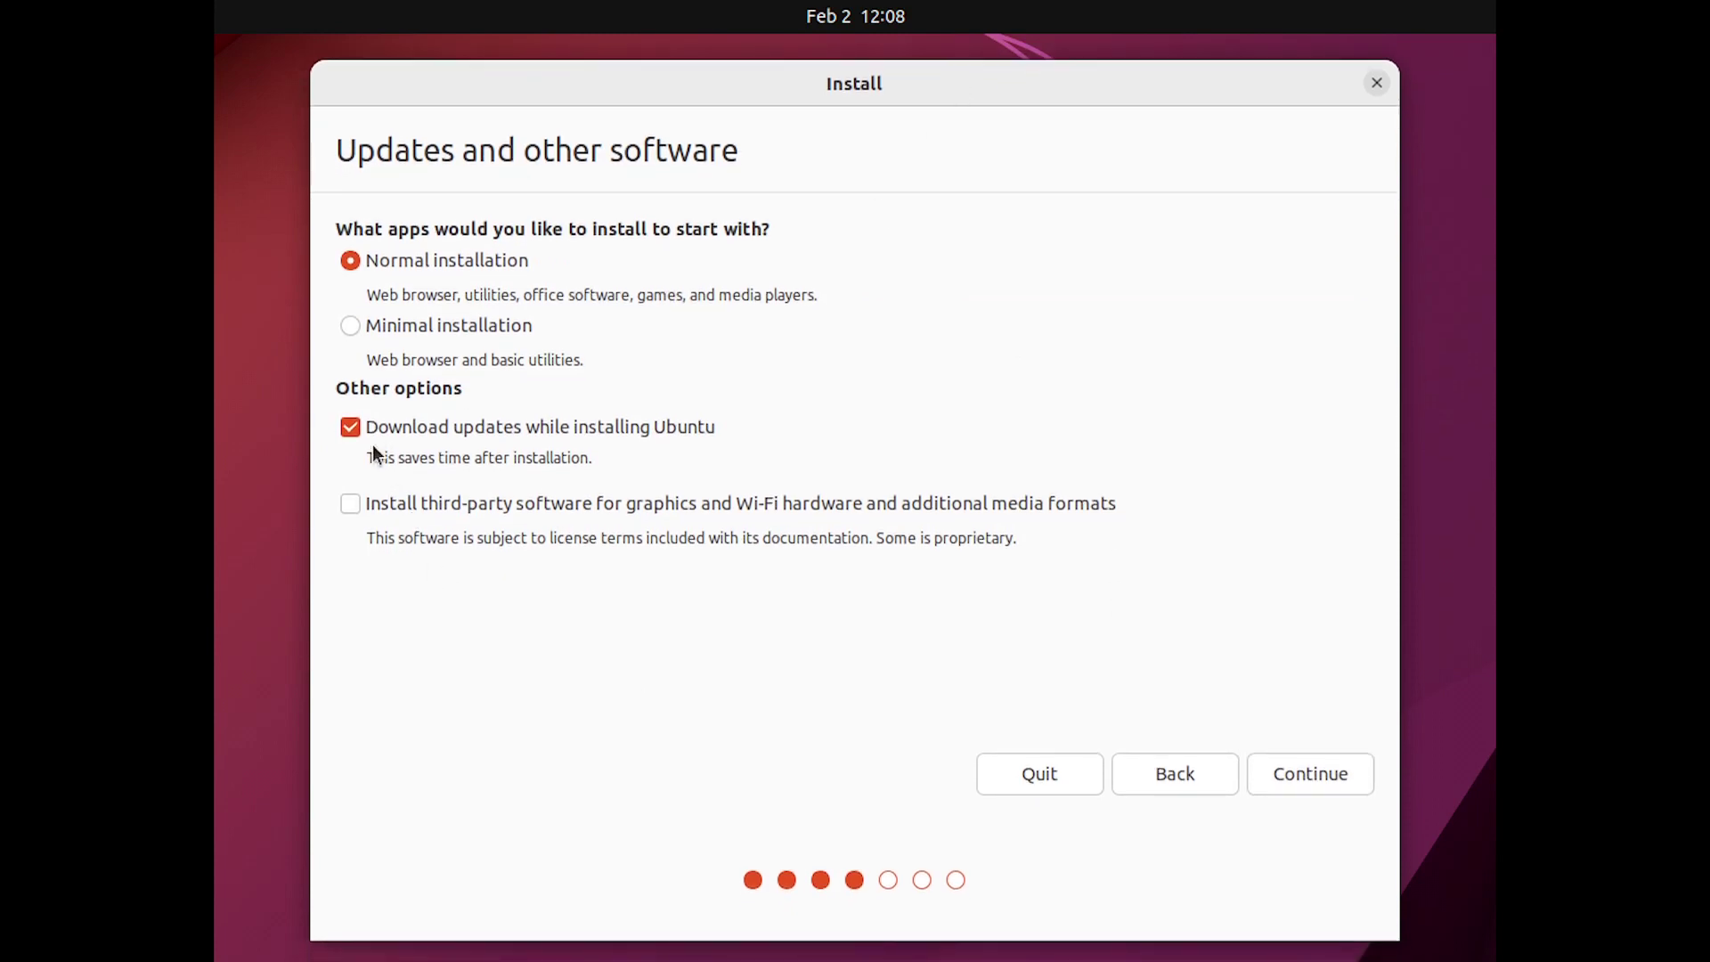
{"action": "left_click", "coordinate": [350, 328]}
{"action": "left_click", "coordinate": [1325, 782]}
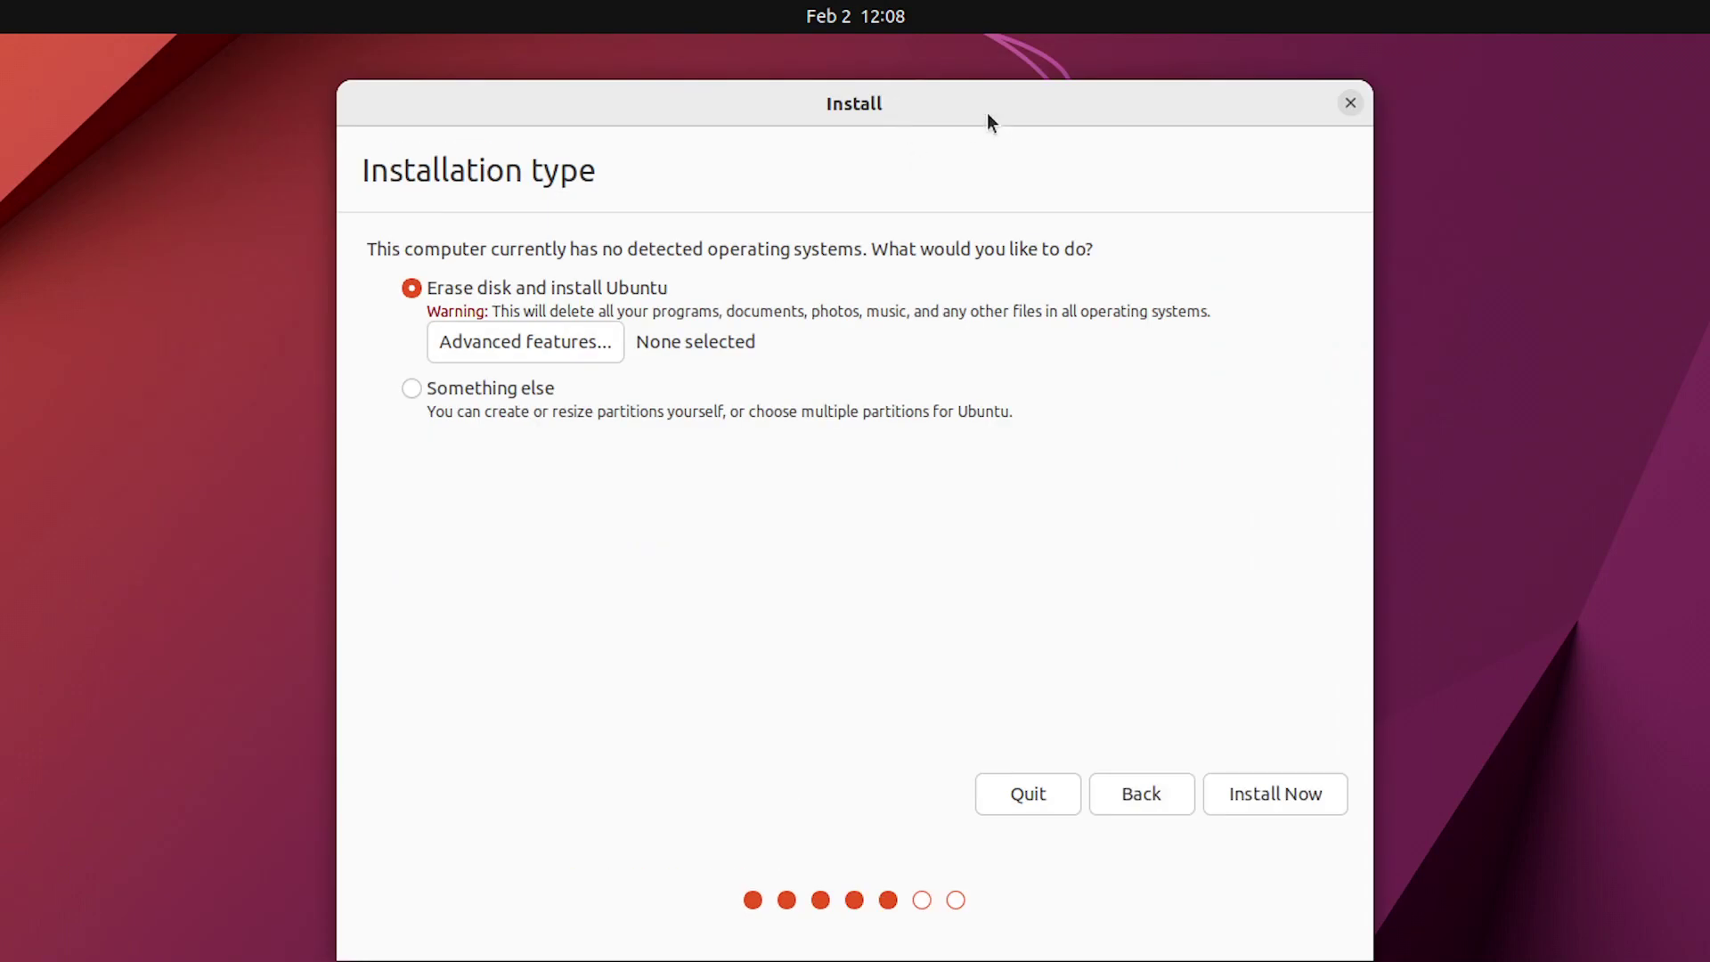
Choose Something else as the installation type to partition the disk manually.
{"action": "left_click_drag", "start_coordinate": [986, 112], "coordinate": [985, 89]}
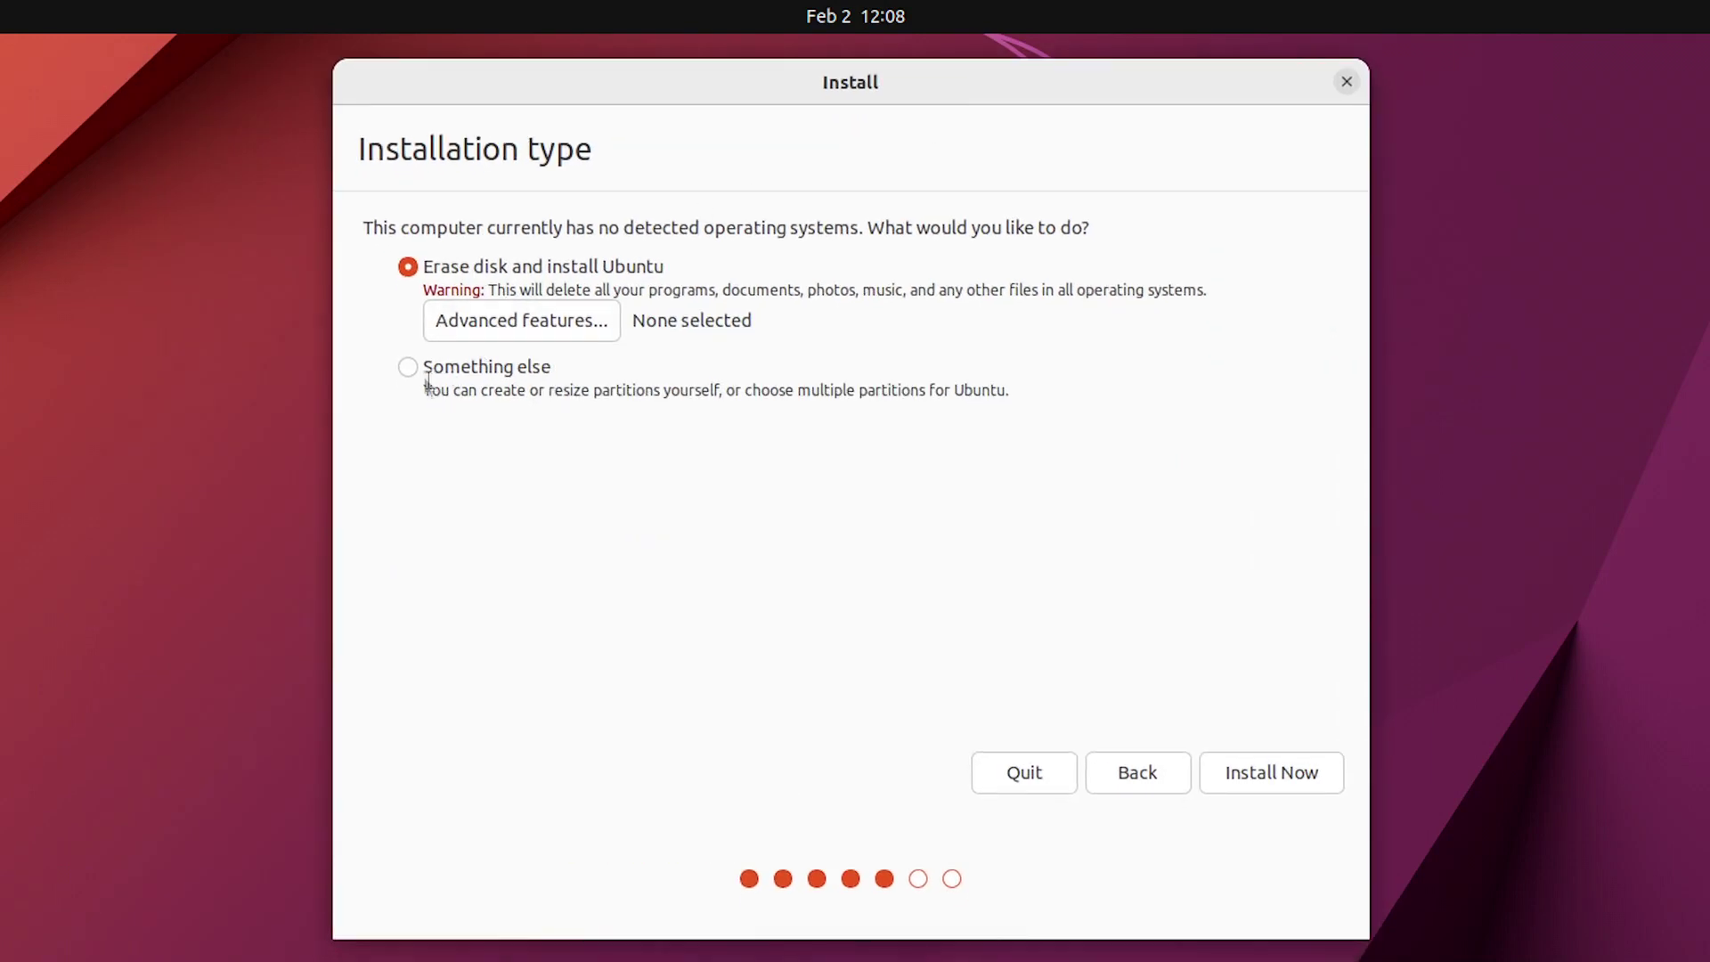
{"action": "left_click", "coordinate": [408, 367]}
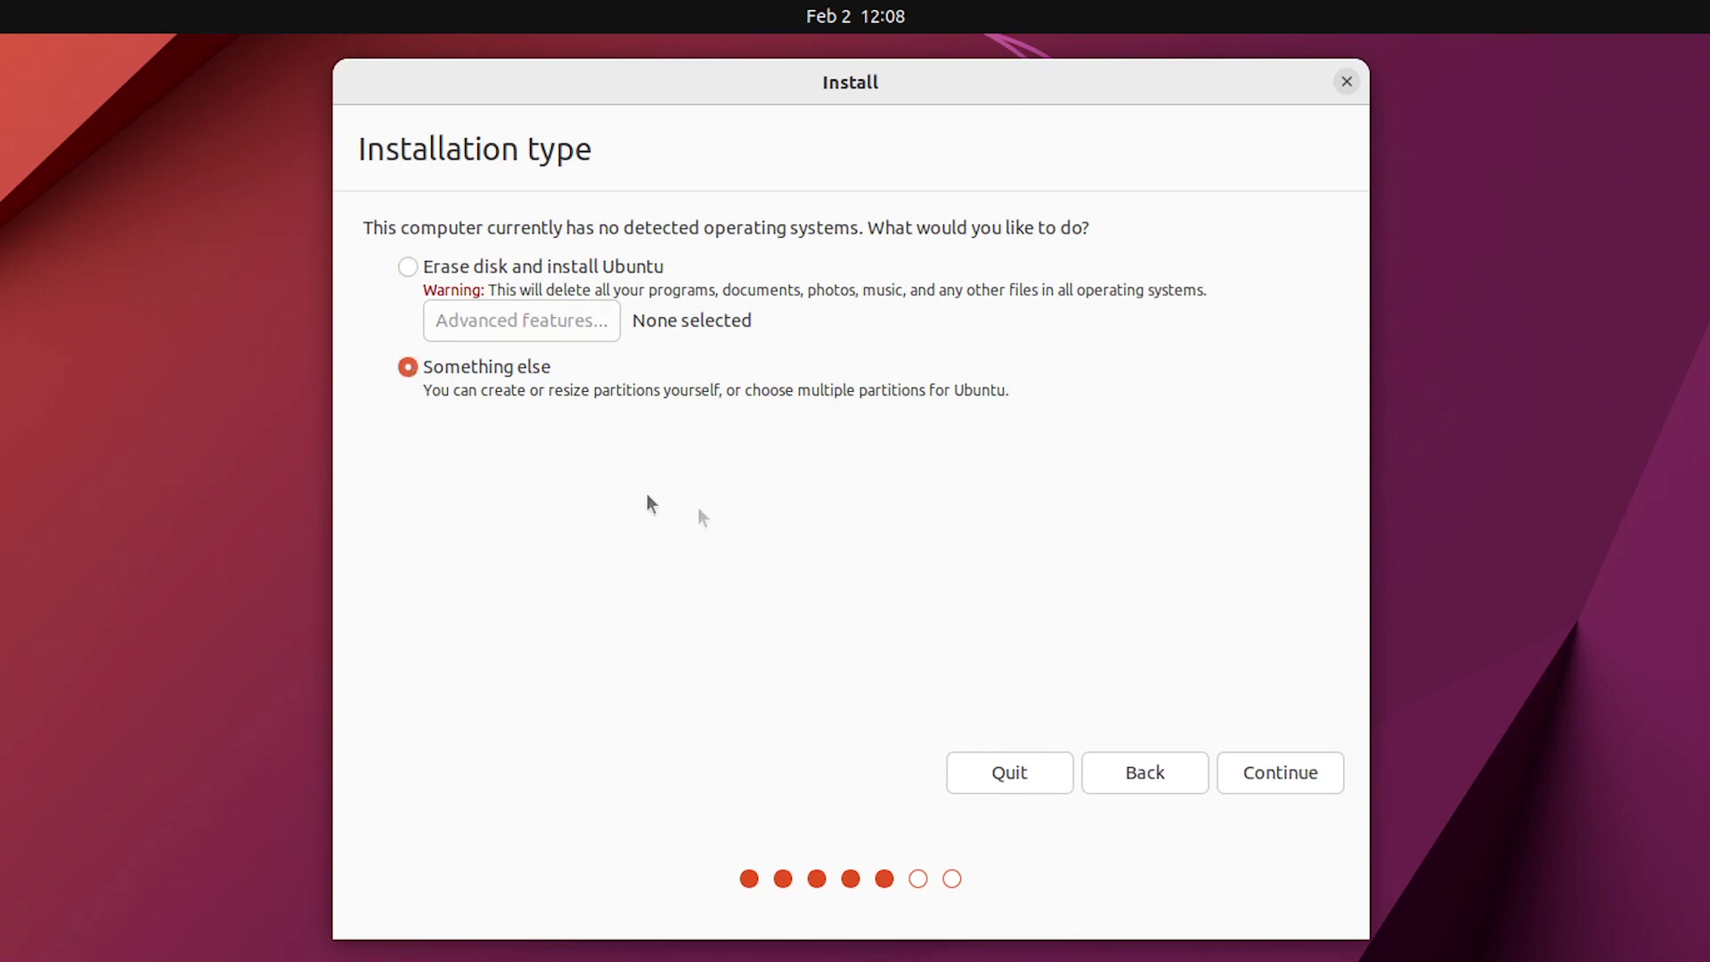
{"action": "left_click", "coordinate": [1280, 776]}
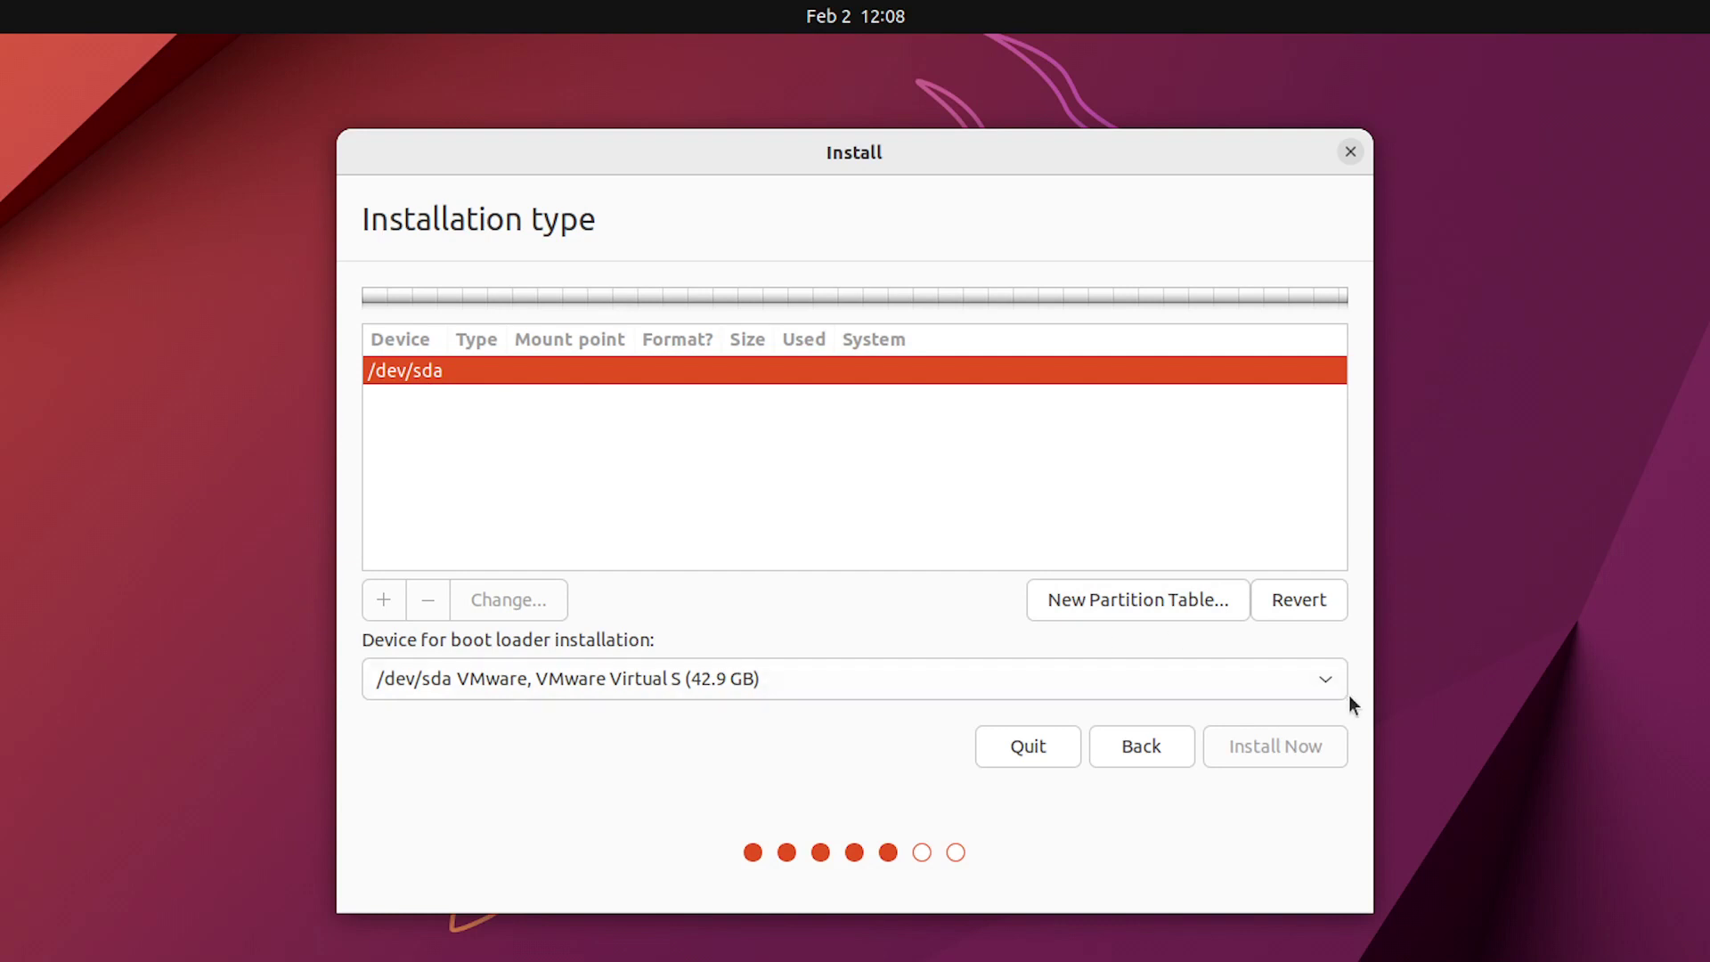
Create a new empty partition table on /dev/sda.
{"action": "left_click", "coordinate": [1325, 689]}
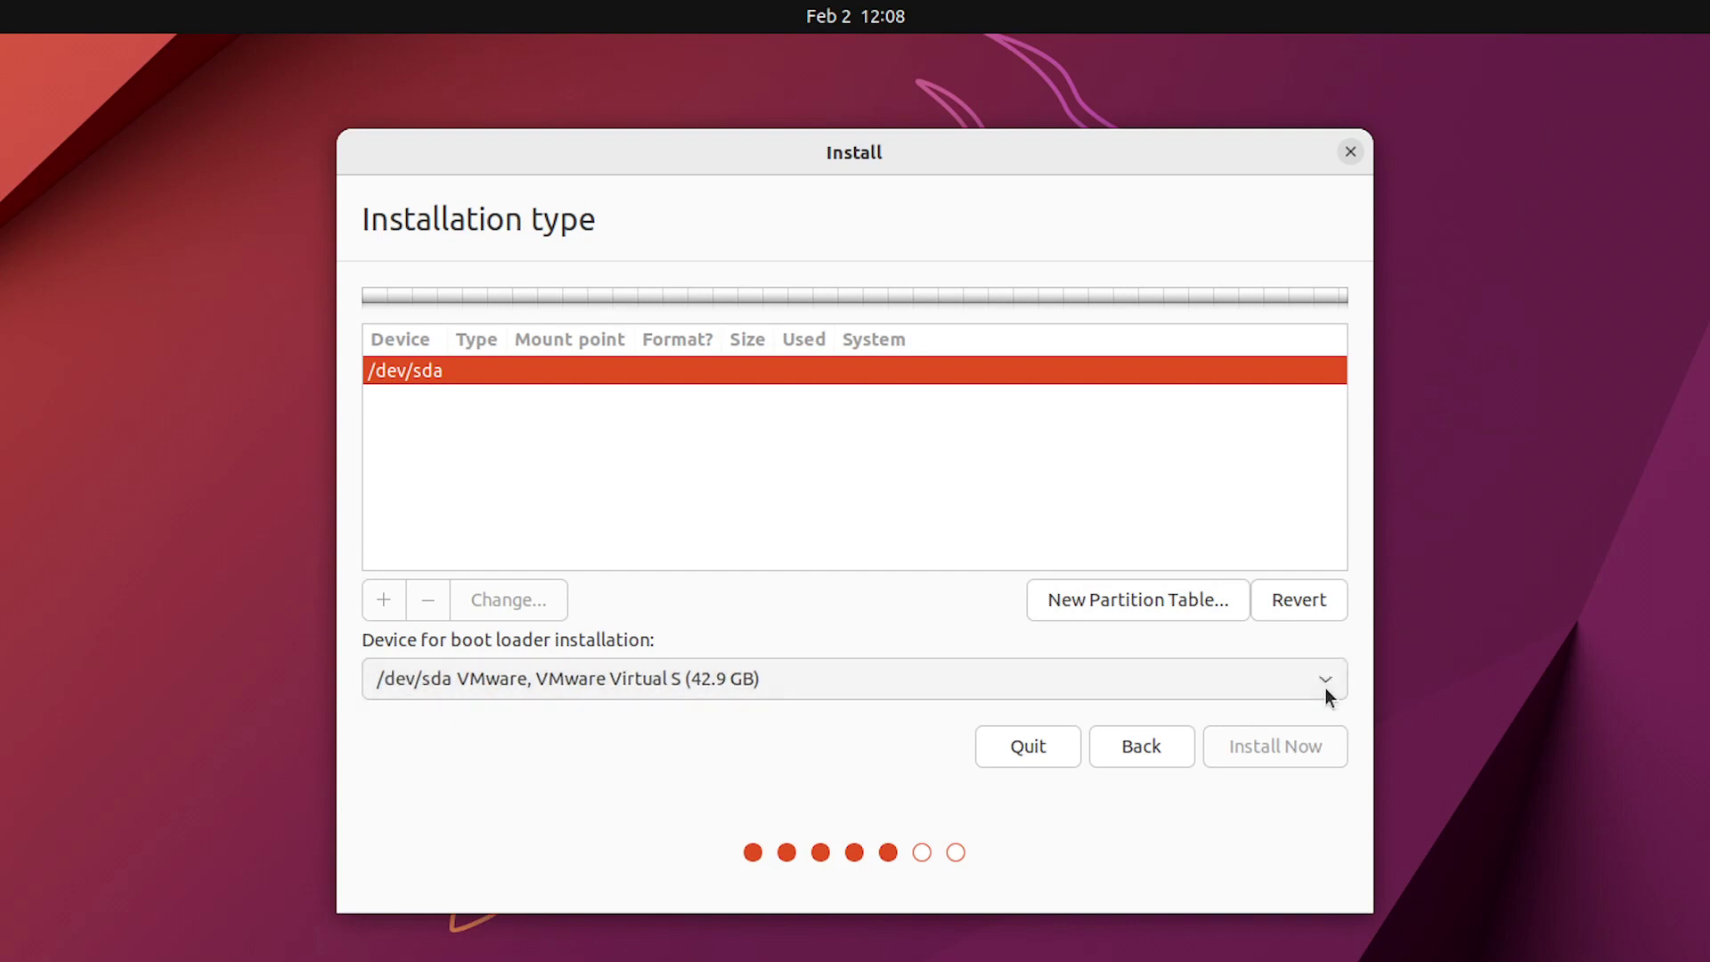
{"action": "left_click", "coordinate": [1143, 600]}
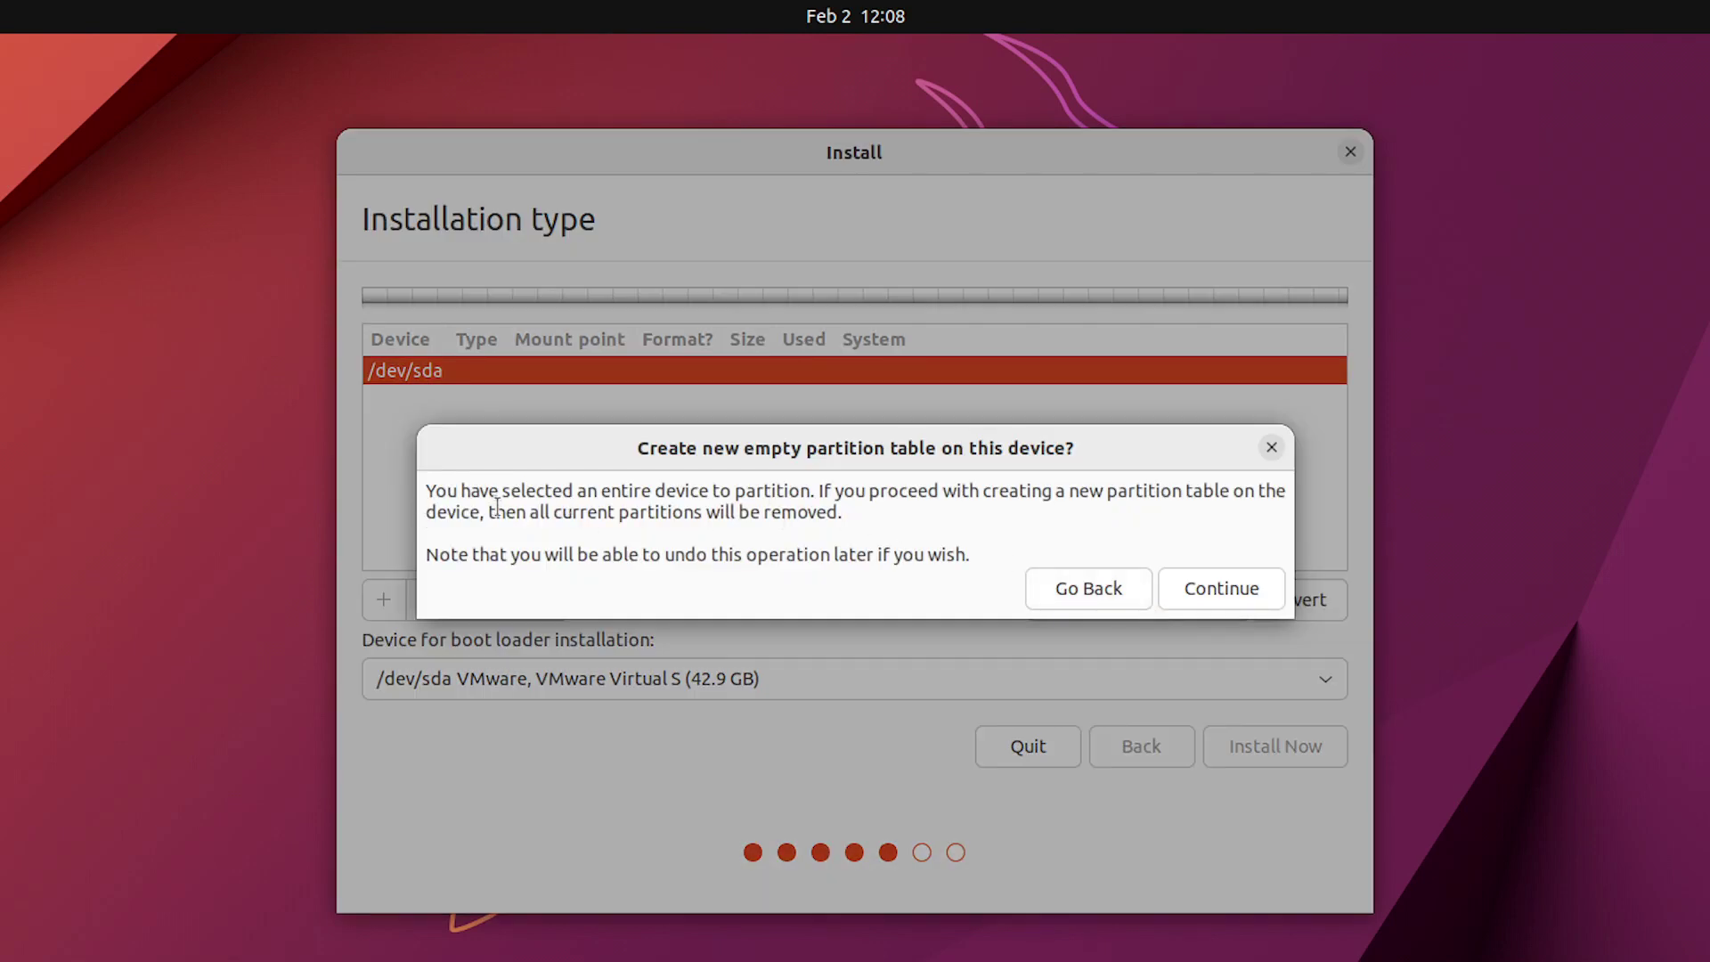
{"action": "left_click", "coordinate": [1222, 603]}
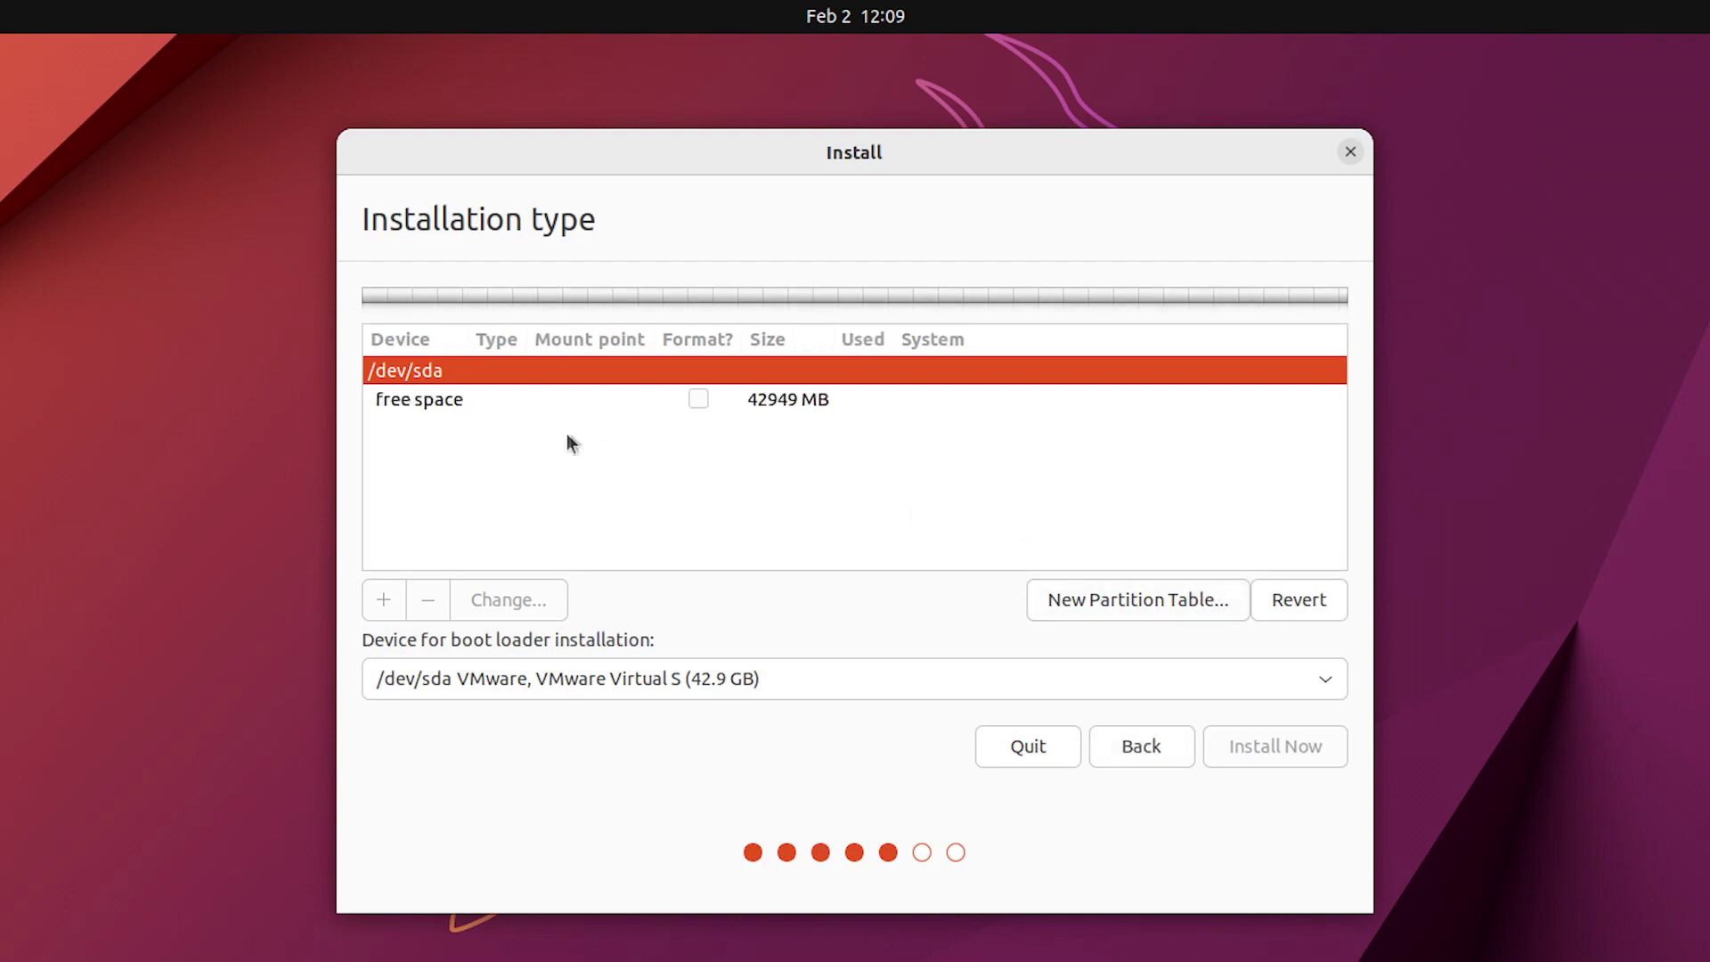
Create a 512 MB primary partition at the beginning of the free space, used as EFI System Partition.
{"action": "left_click", "coordinate": [446, 408]}
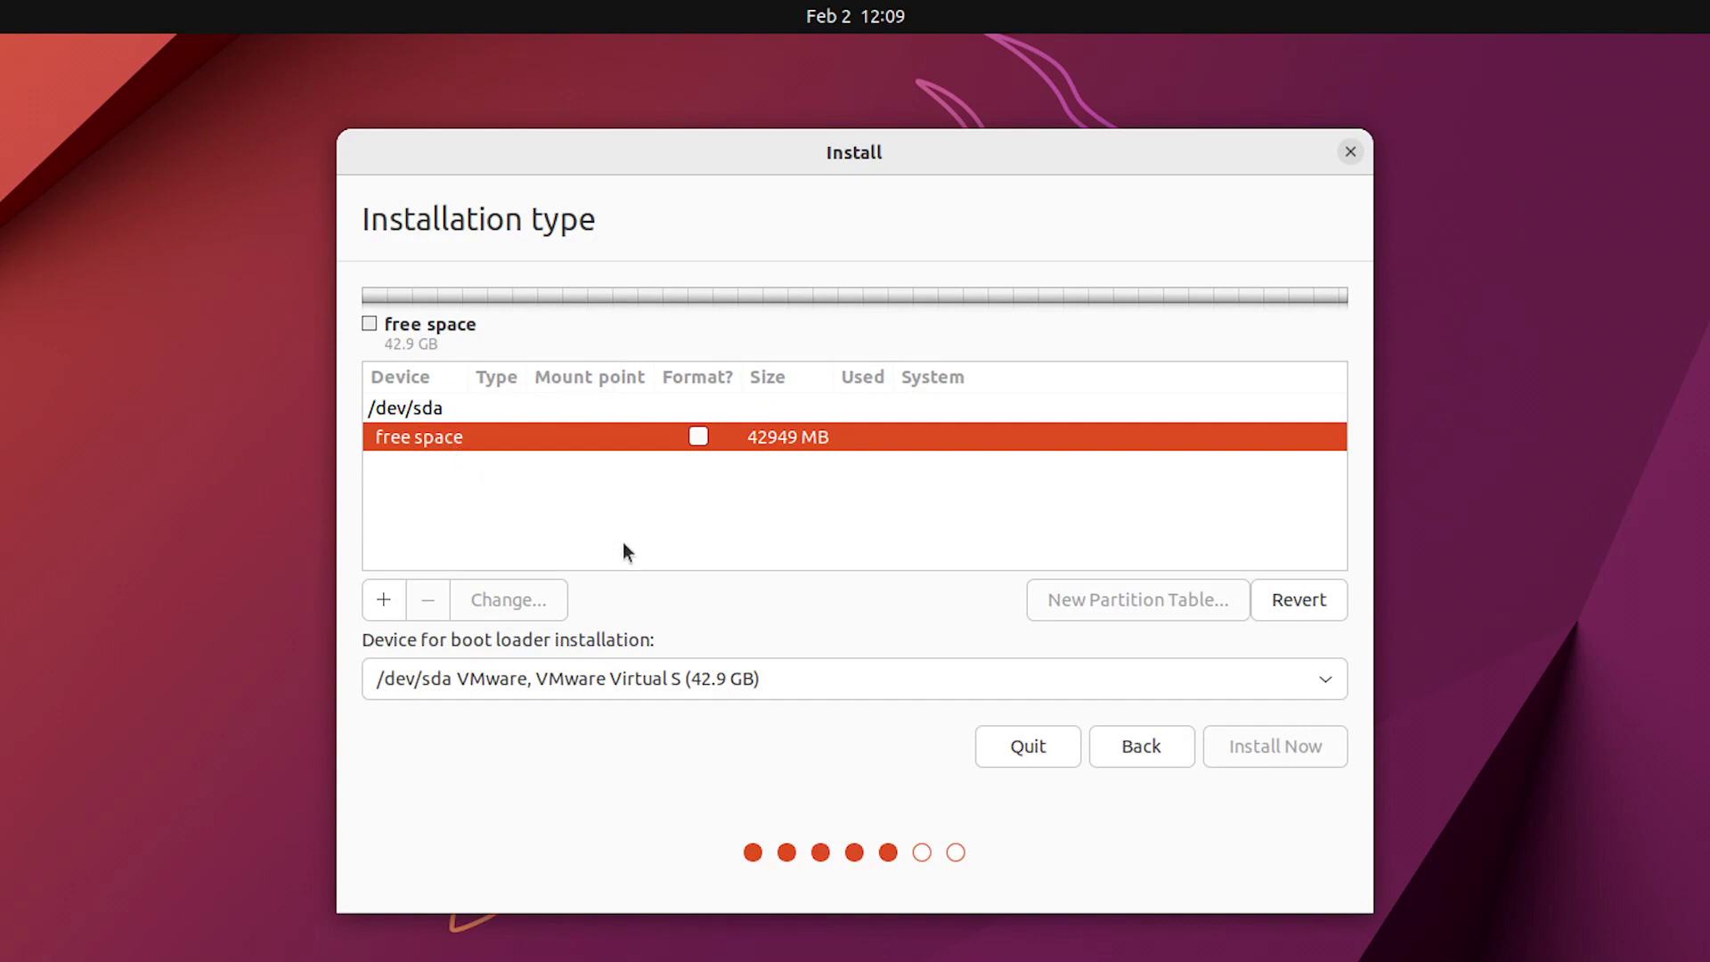
{"action": "left_click", "coordinate": [384, 600]}
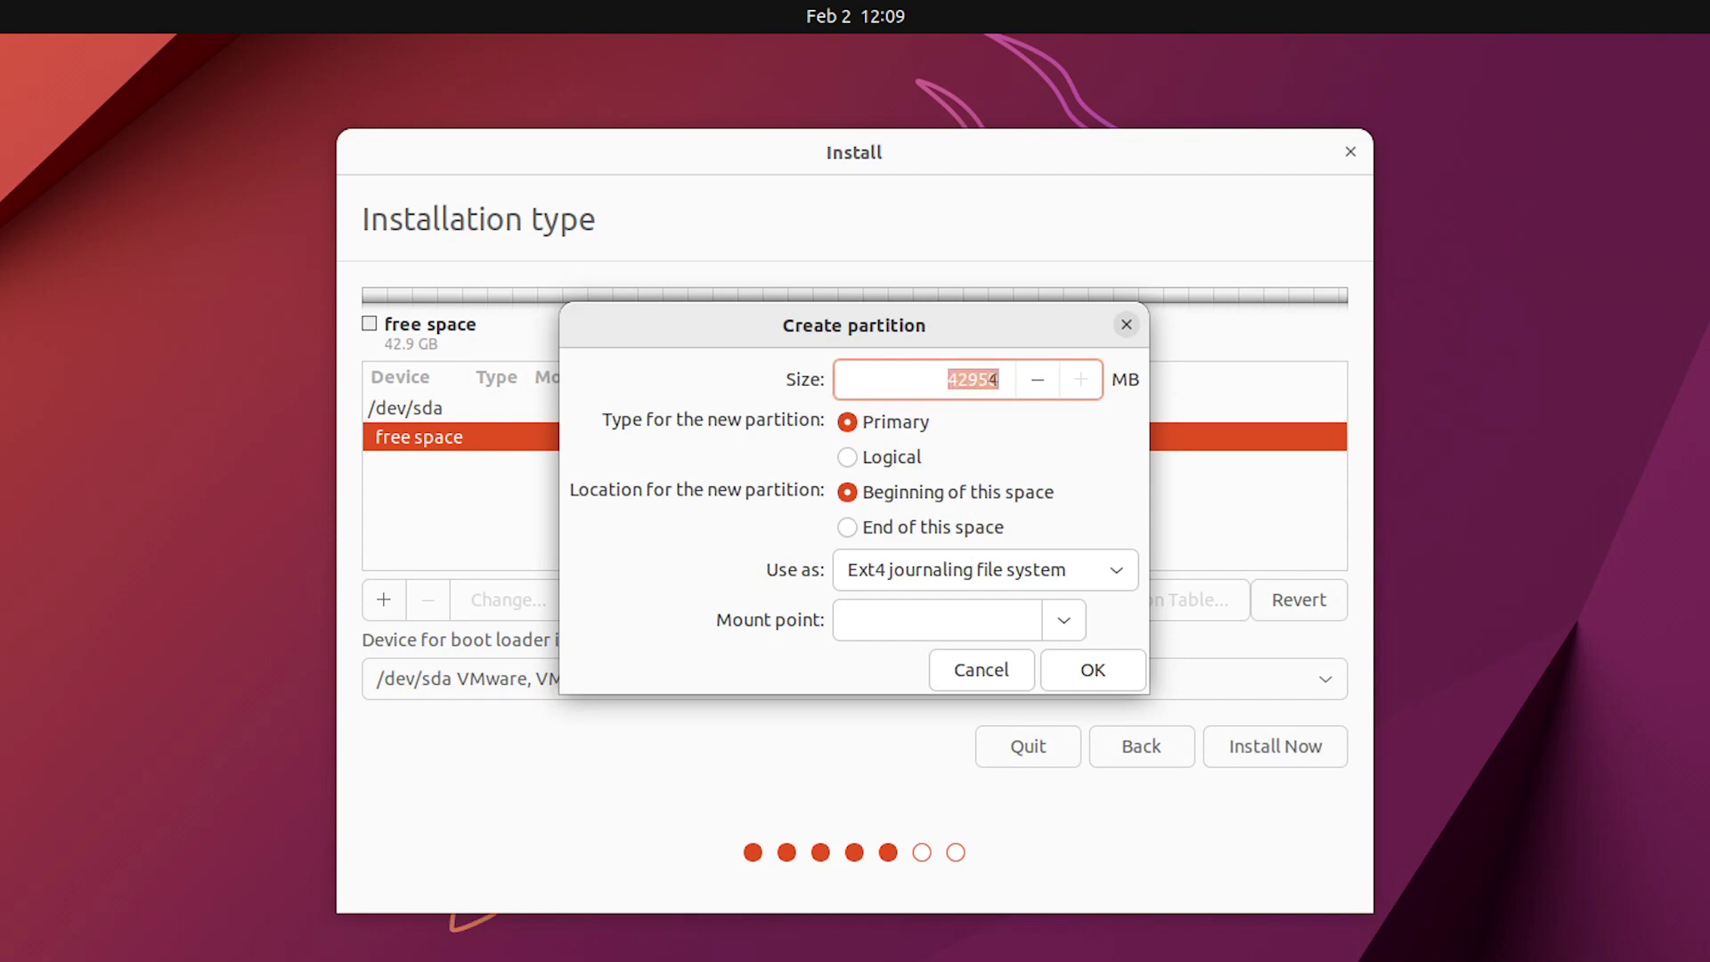
{"action": "type", "text": "4"}
{"action": "type", "text": "12"}
{"action": "left_click", "coordinate": [889, 423]}
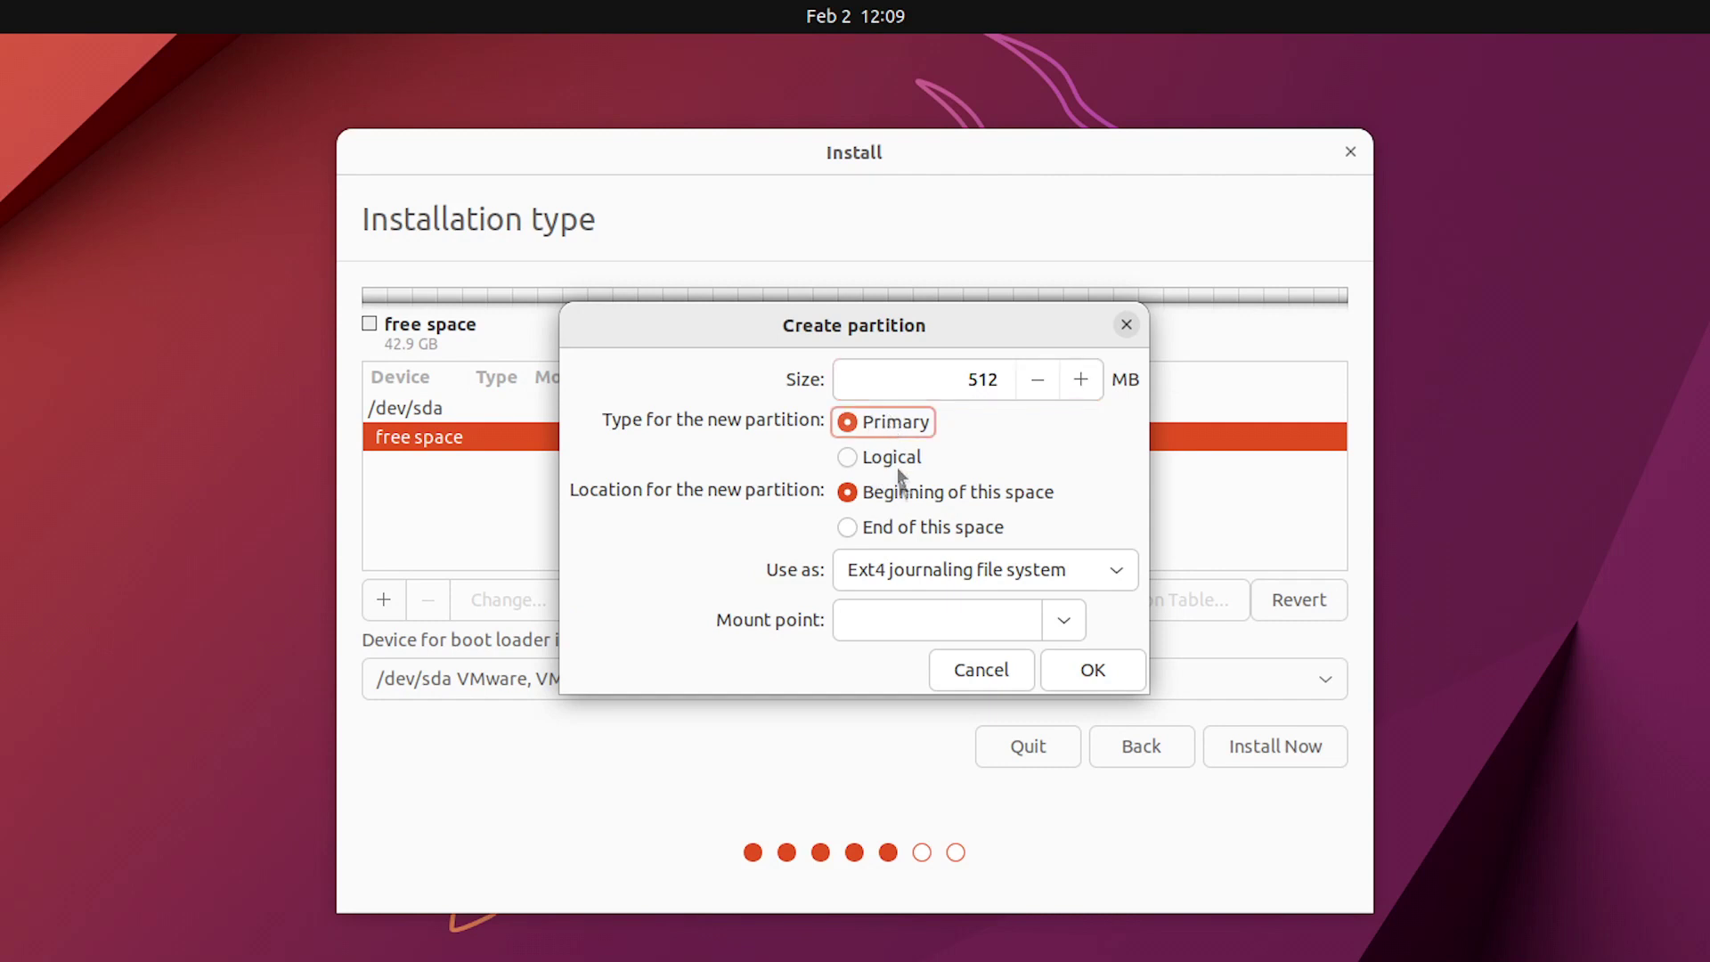
{"action": "left_click", "coordinate": [902, 495]}
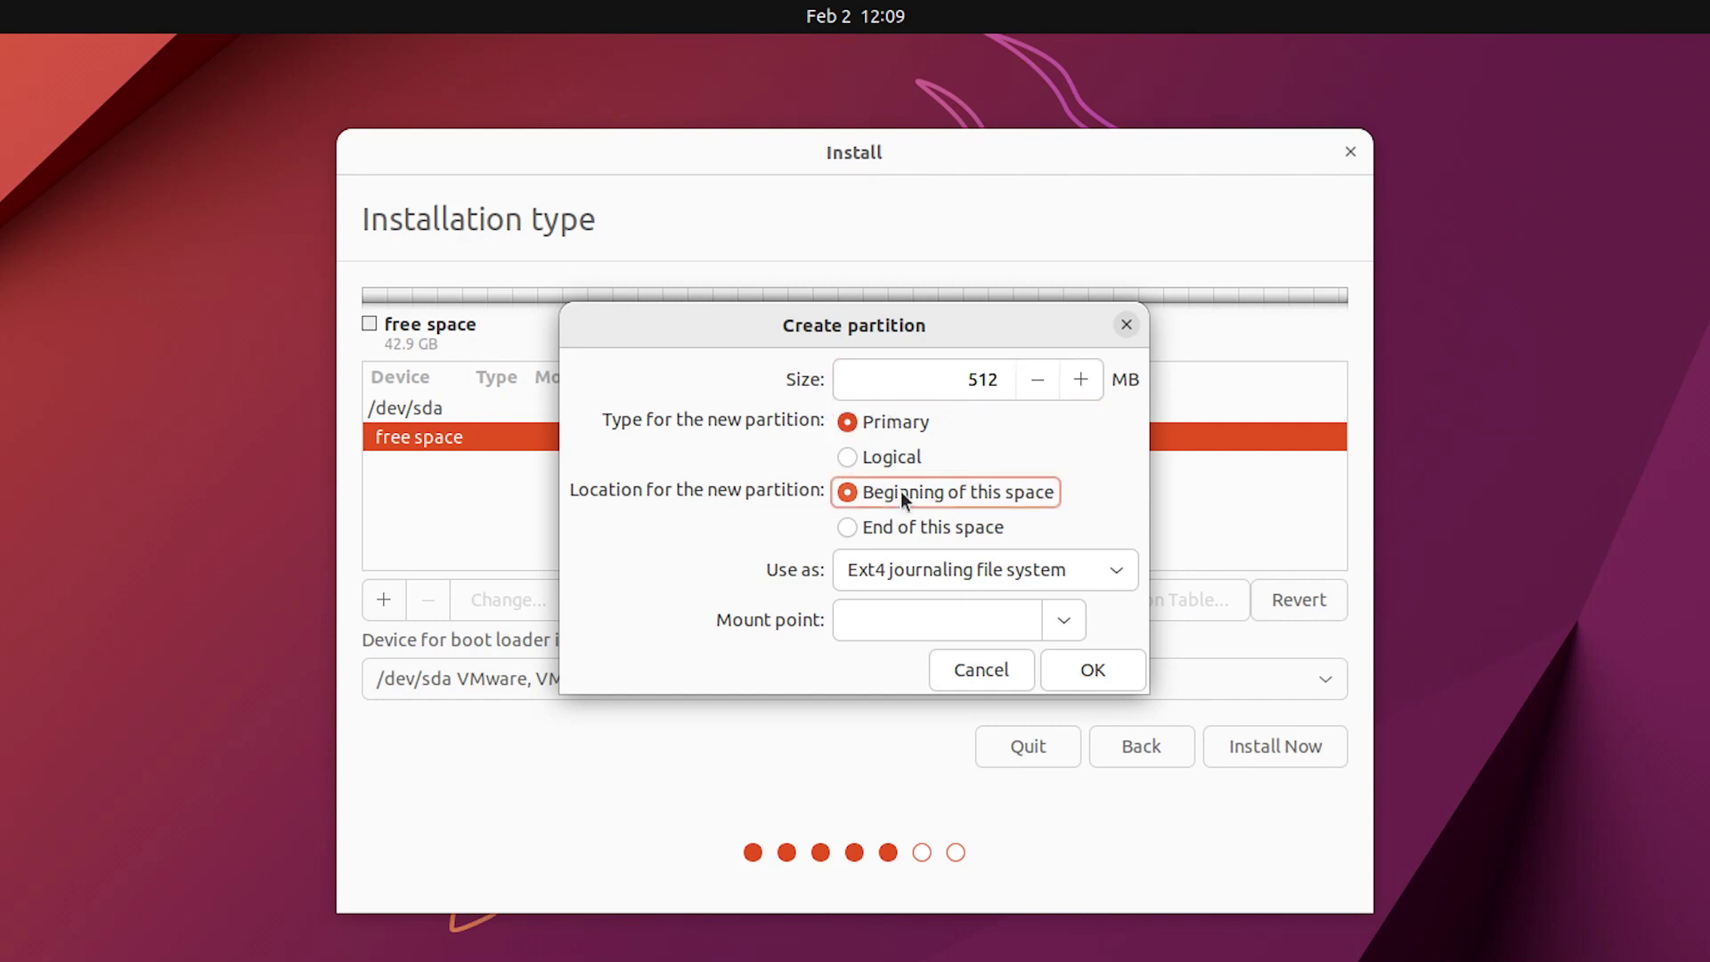
{"action": "left_click", "coordinate": [1113, 570]}
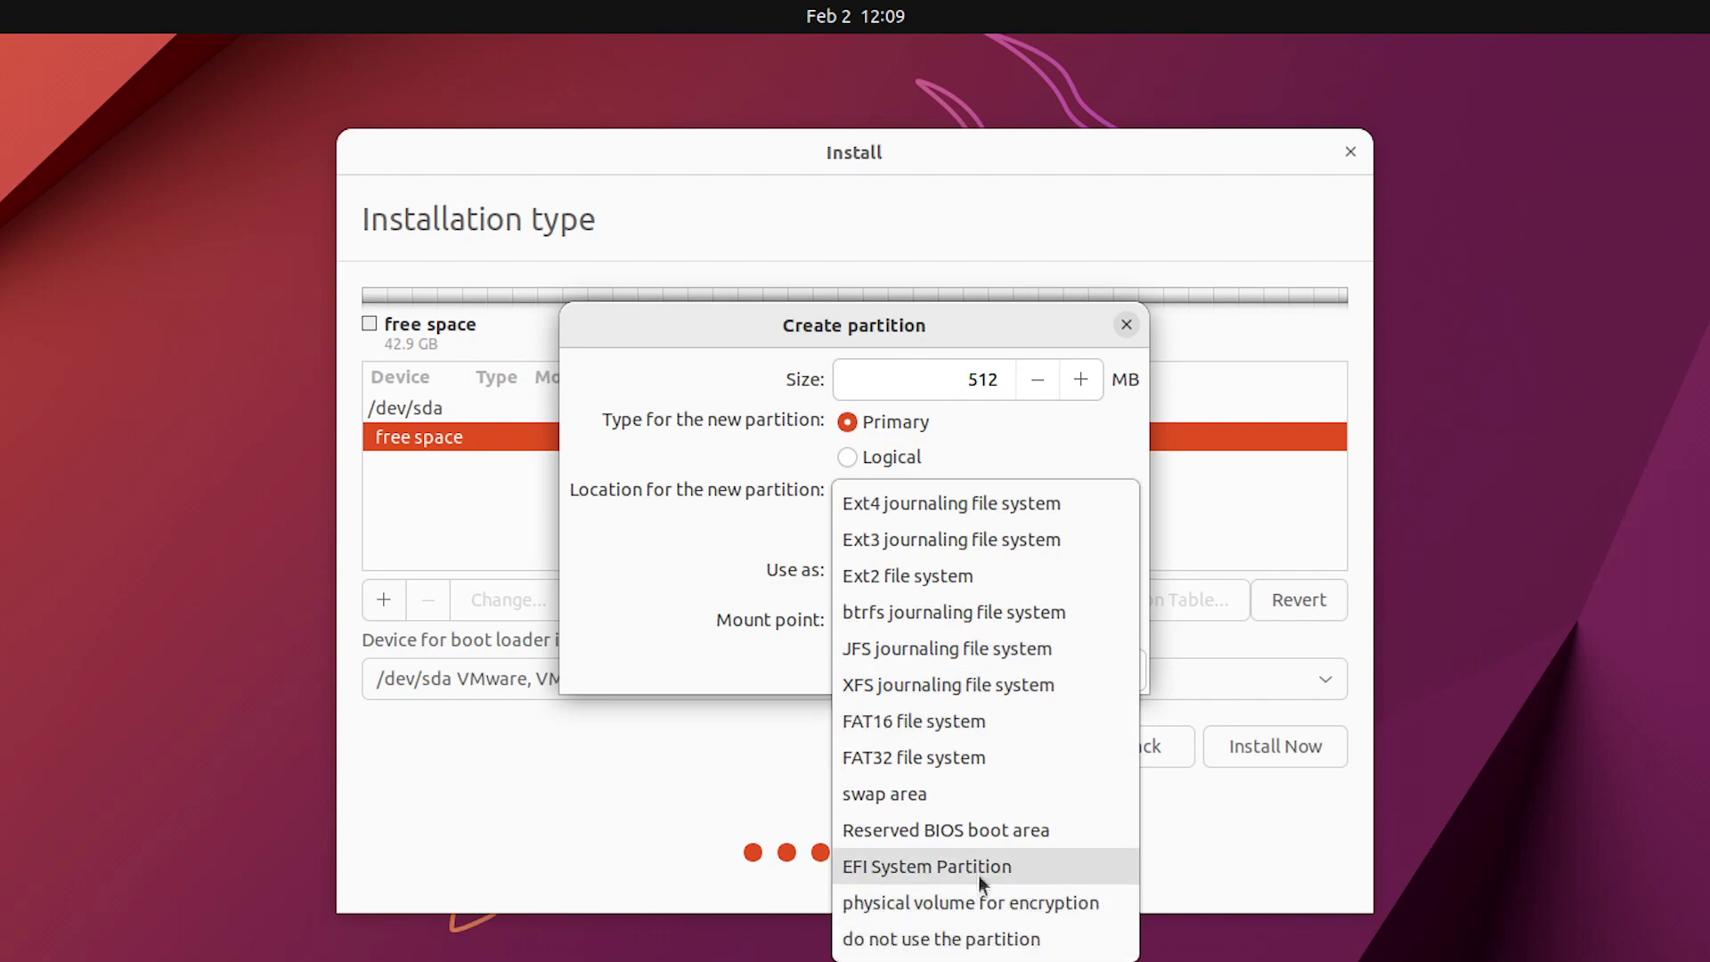
{"action": "left_click", "coordinate": [978, 866]}
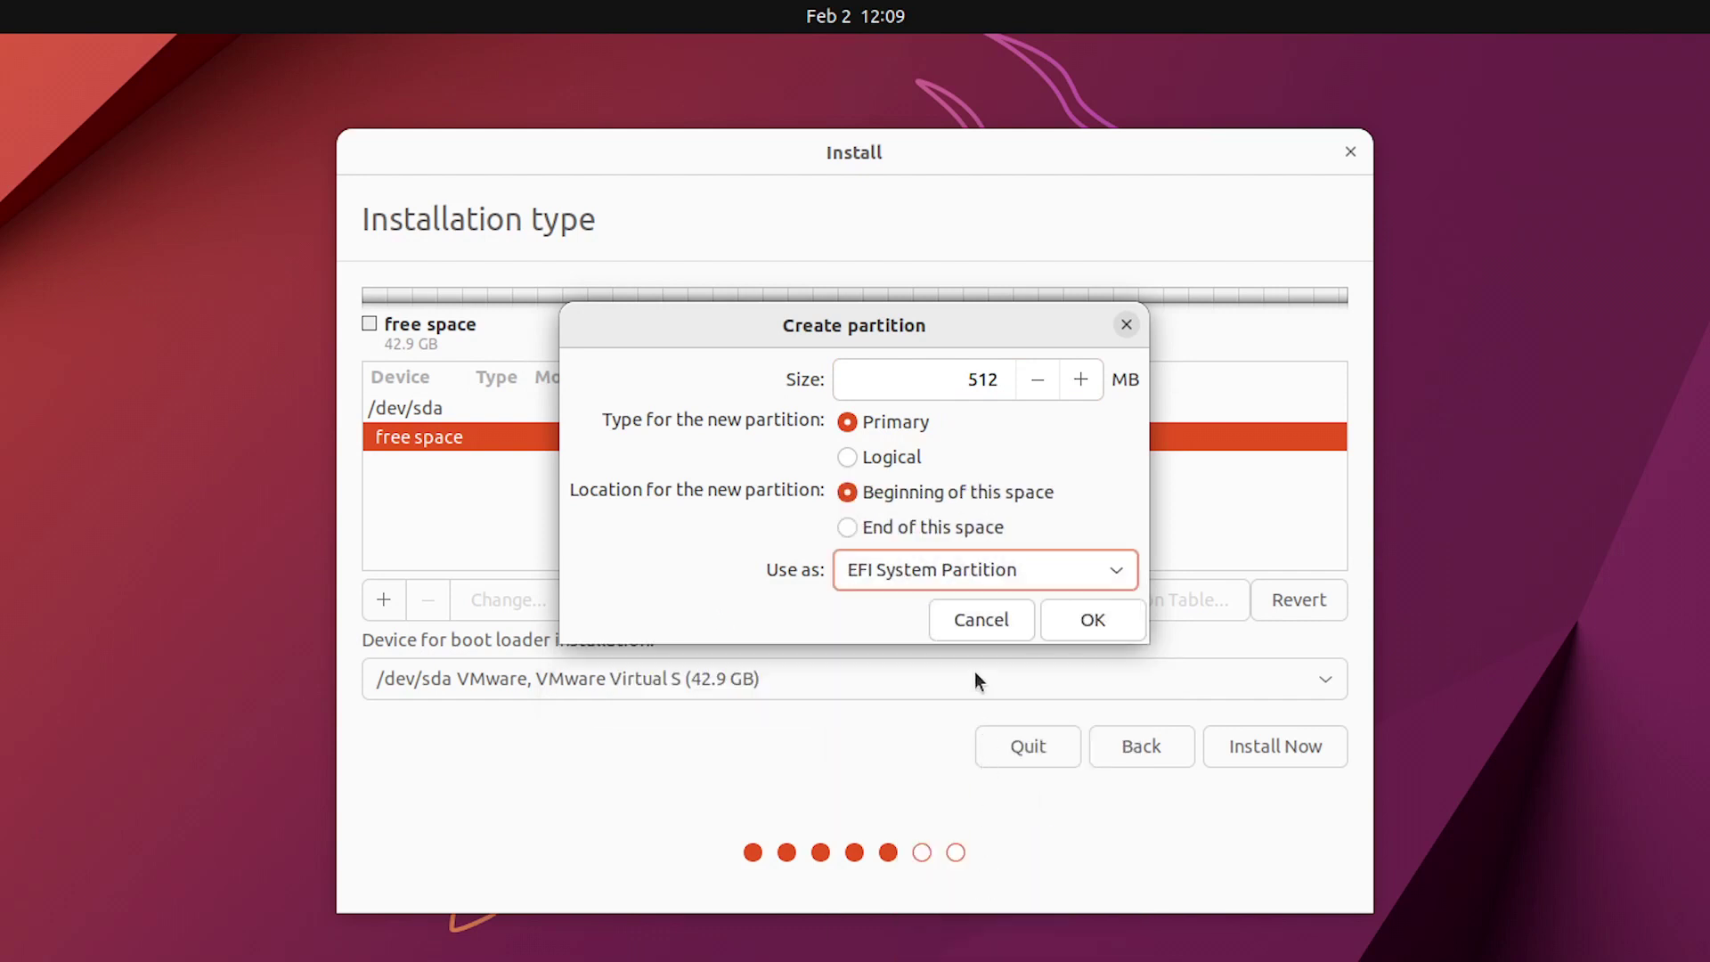
{"action": "left_click", "coordinate": [1093, 619]}
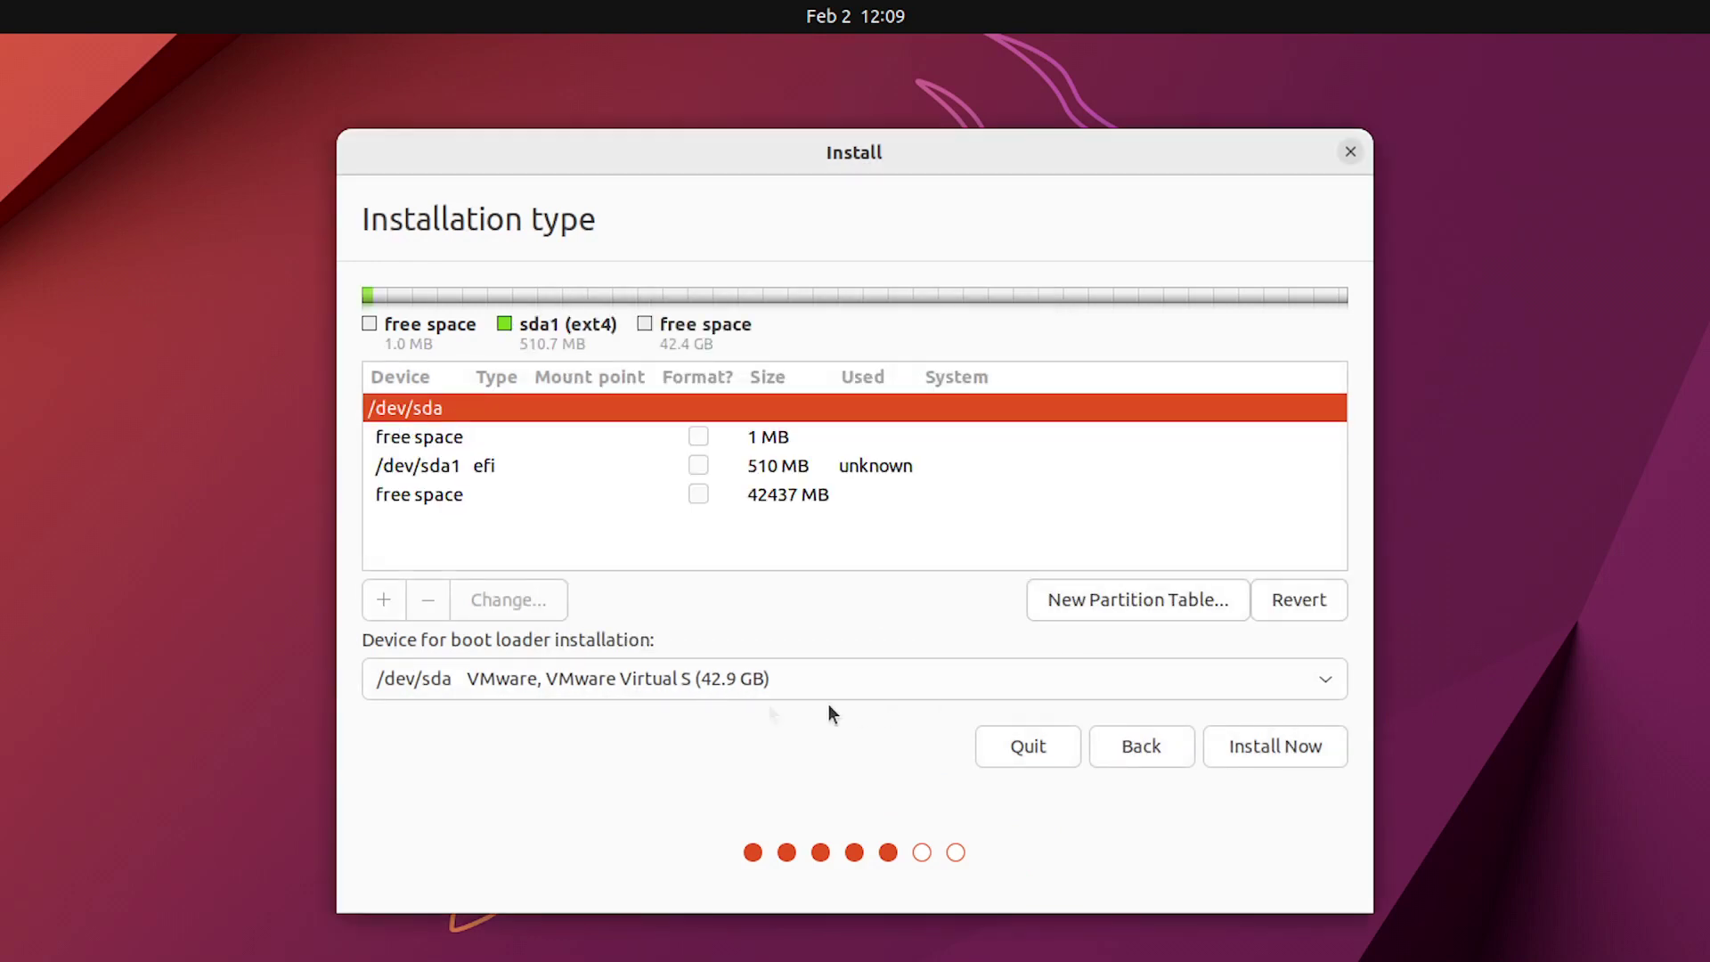
Create an 8192 MB primary partition at the beginning of the large remaining free space, used as swap area.
{"action": "left_click", "coordinate": [436, 499]}
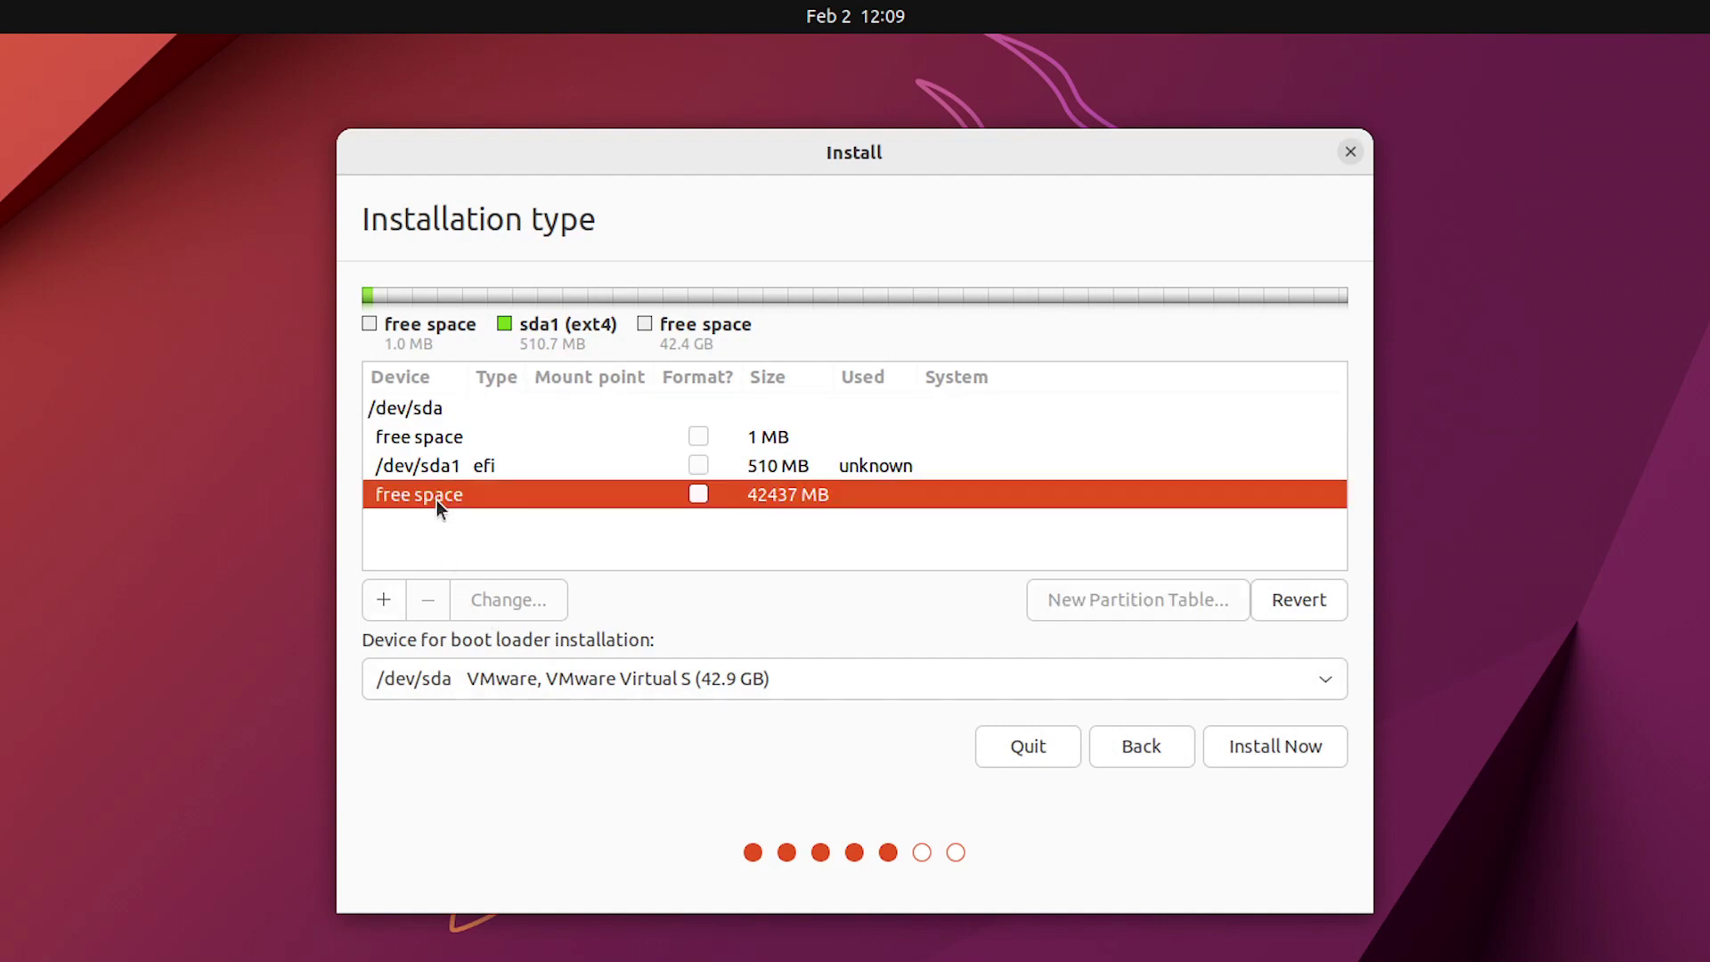
{"action": "left_click", "coordinate": [388, 601]}
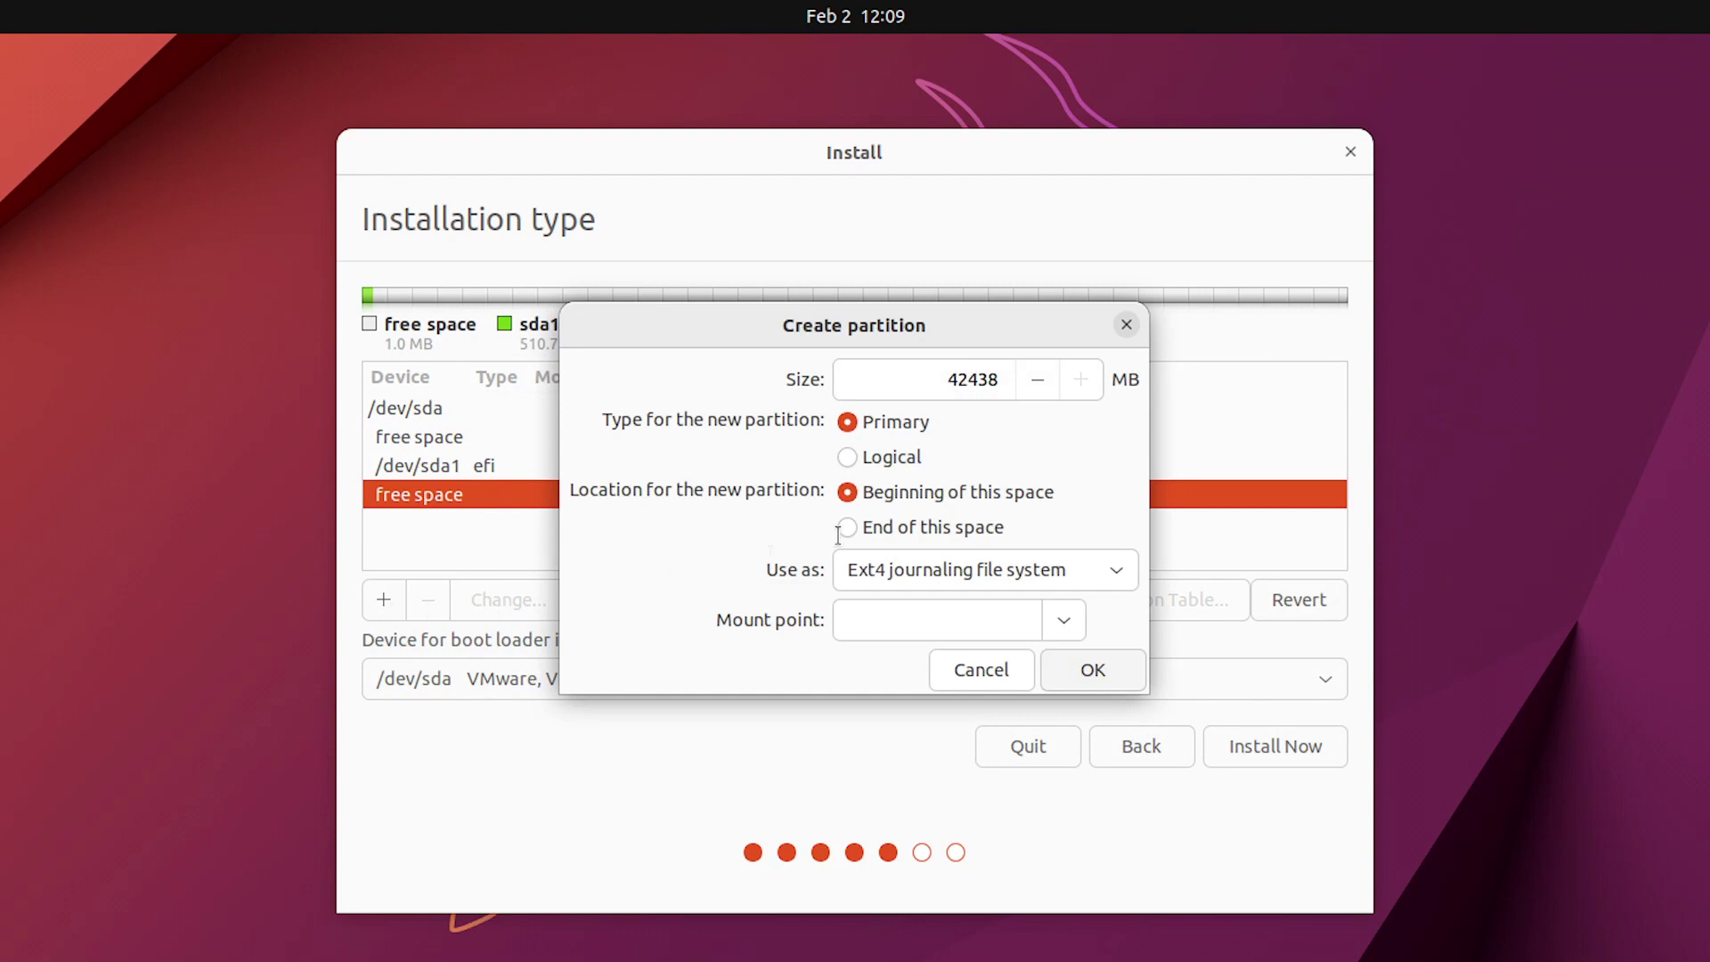
{"action": "left_click_drag", "start_coordinate": [951, 380], "coordinate": [997, 384]}
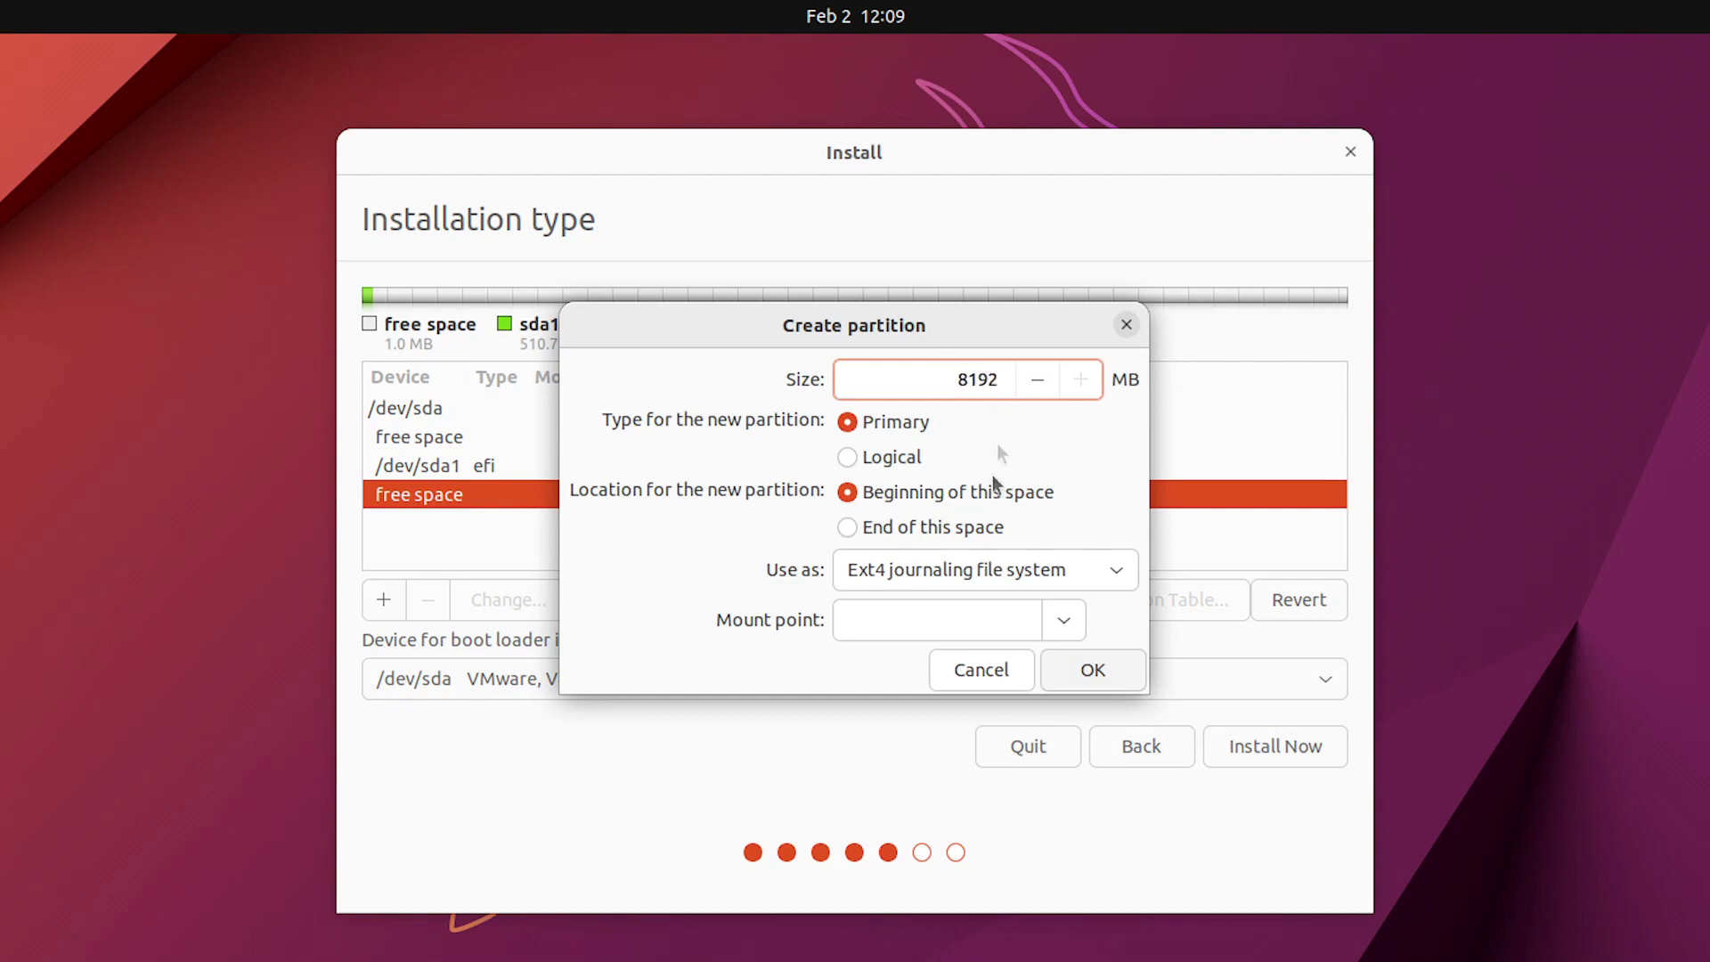
{"action": "left_click", "coordinate": [891, 425]}
{"action": "left_click", "coordinate": [897, 495]}
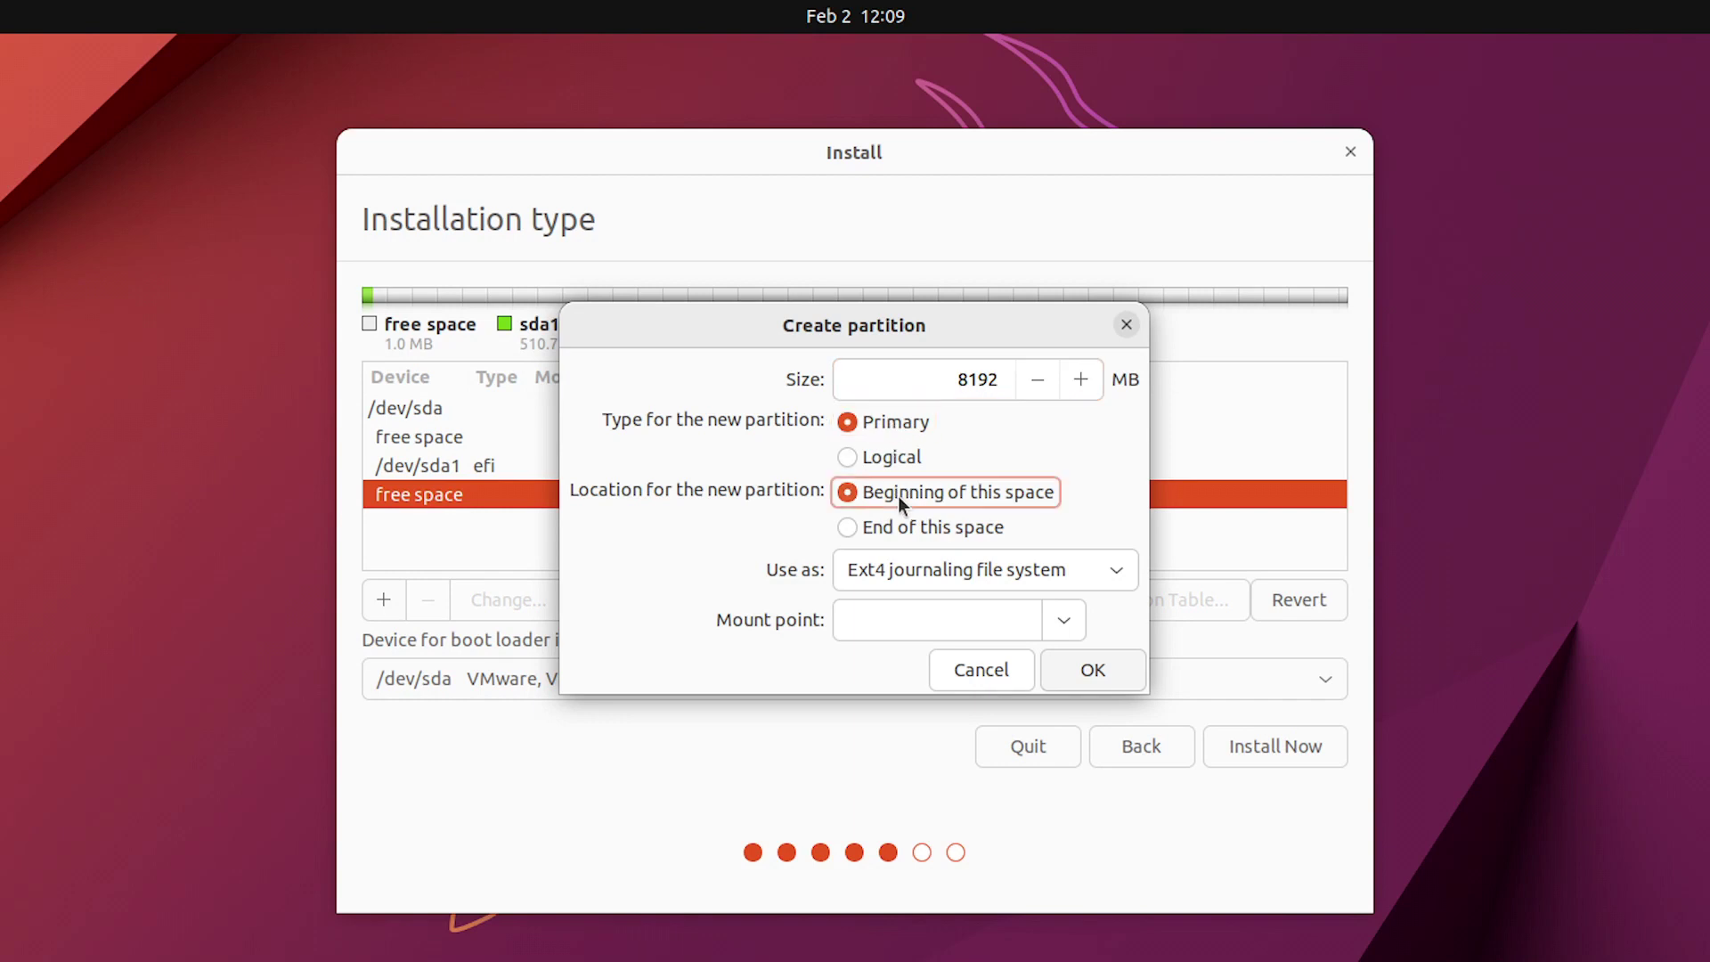
{"action": "left_click", "coordinate": [1117, 566]}
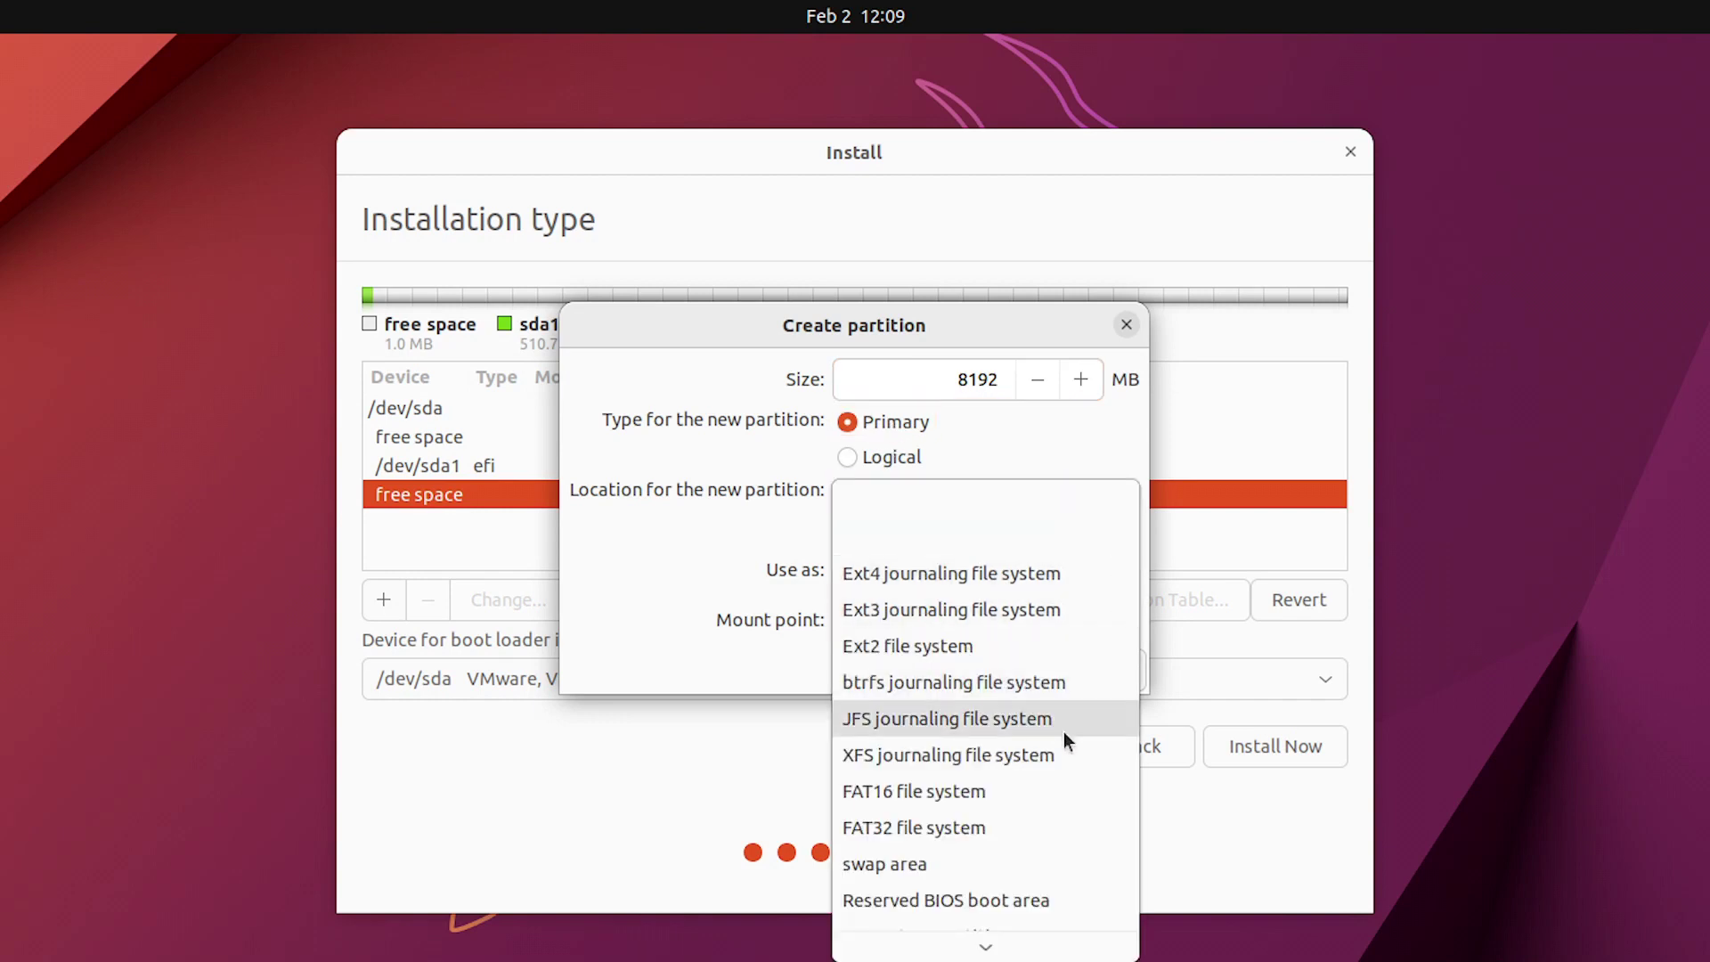
{"action": "left_click", "coordinate": [882, 862]}
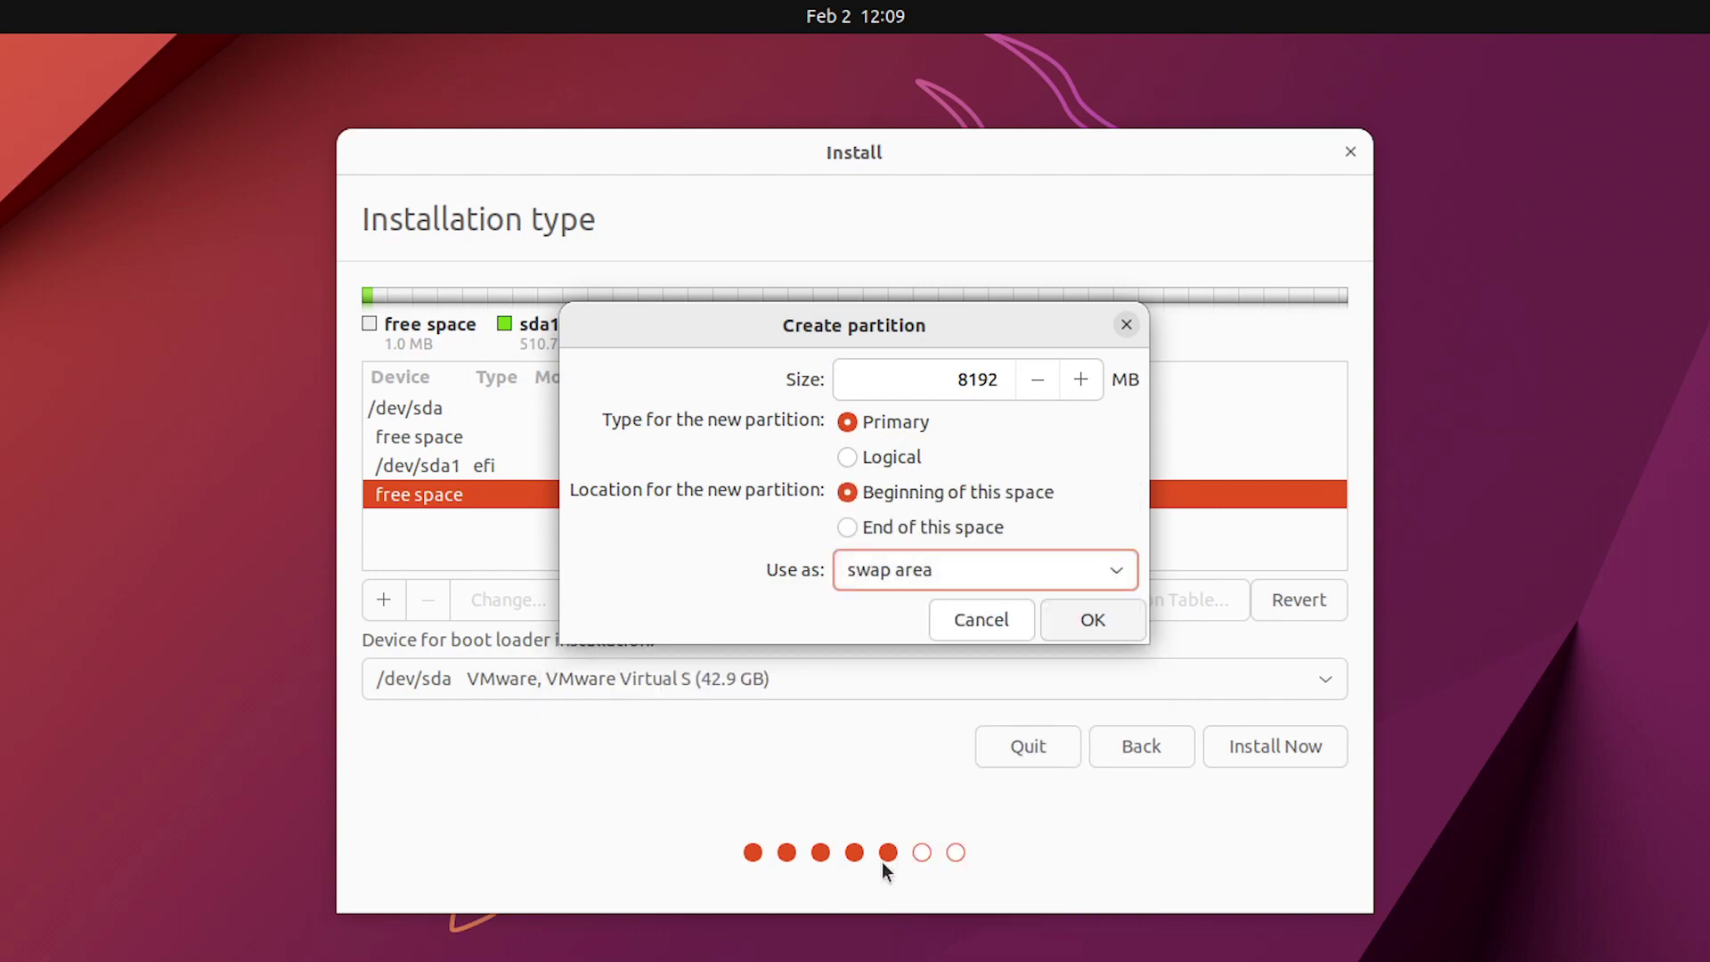
{"action": "left_click", "coordinate": [1088, 622]}
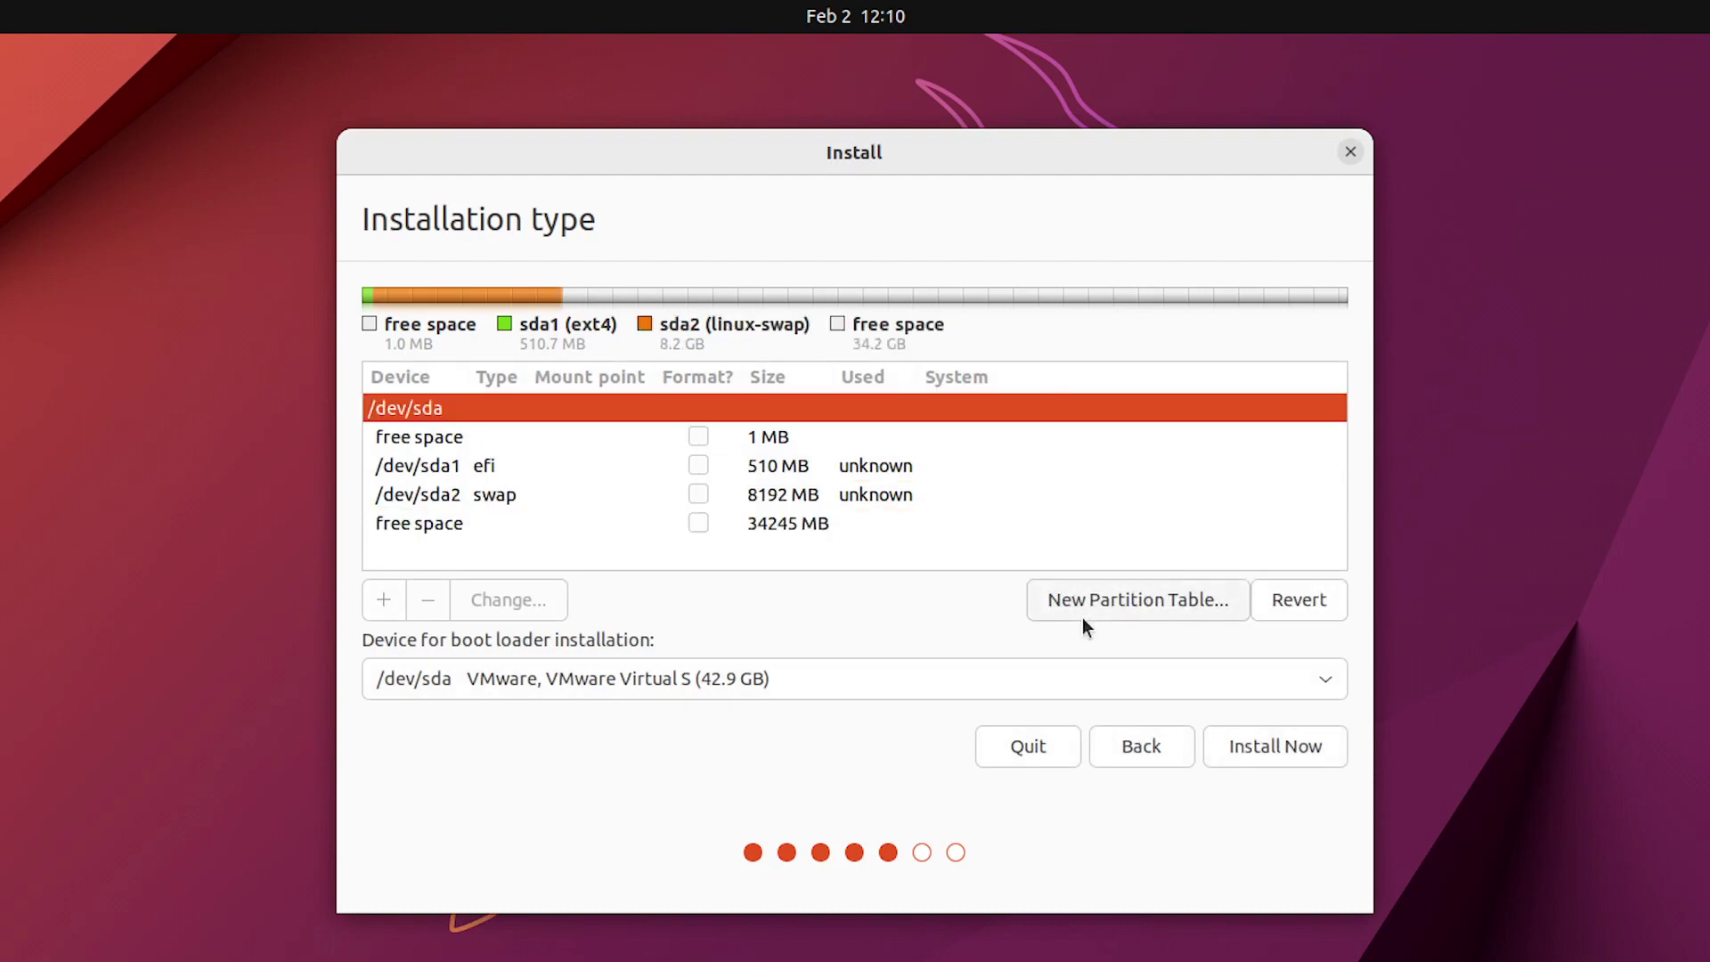
Create a primary Ext4 partition of 34245 MB in the remaining free space with the mount point /.
{"action": "left_click", "coordinate": [450, 528]}
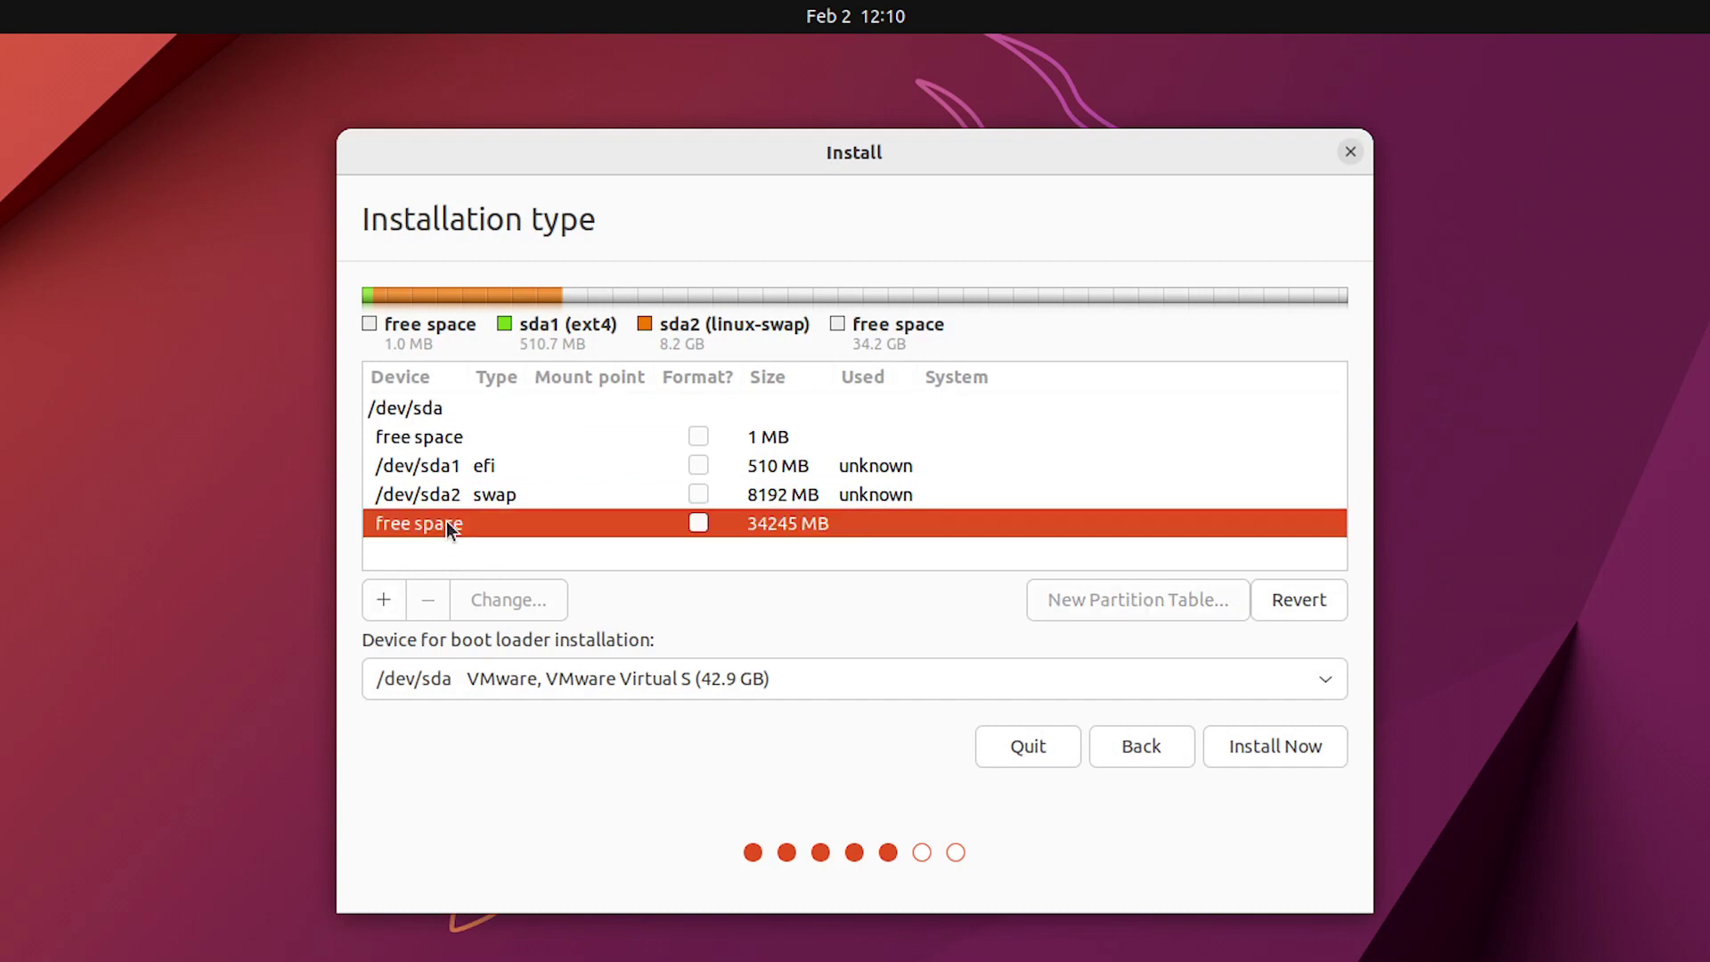
{"action": "left_click", "coordinate": [382, 603]}
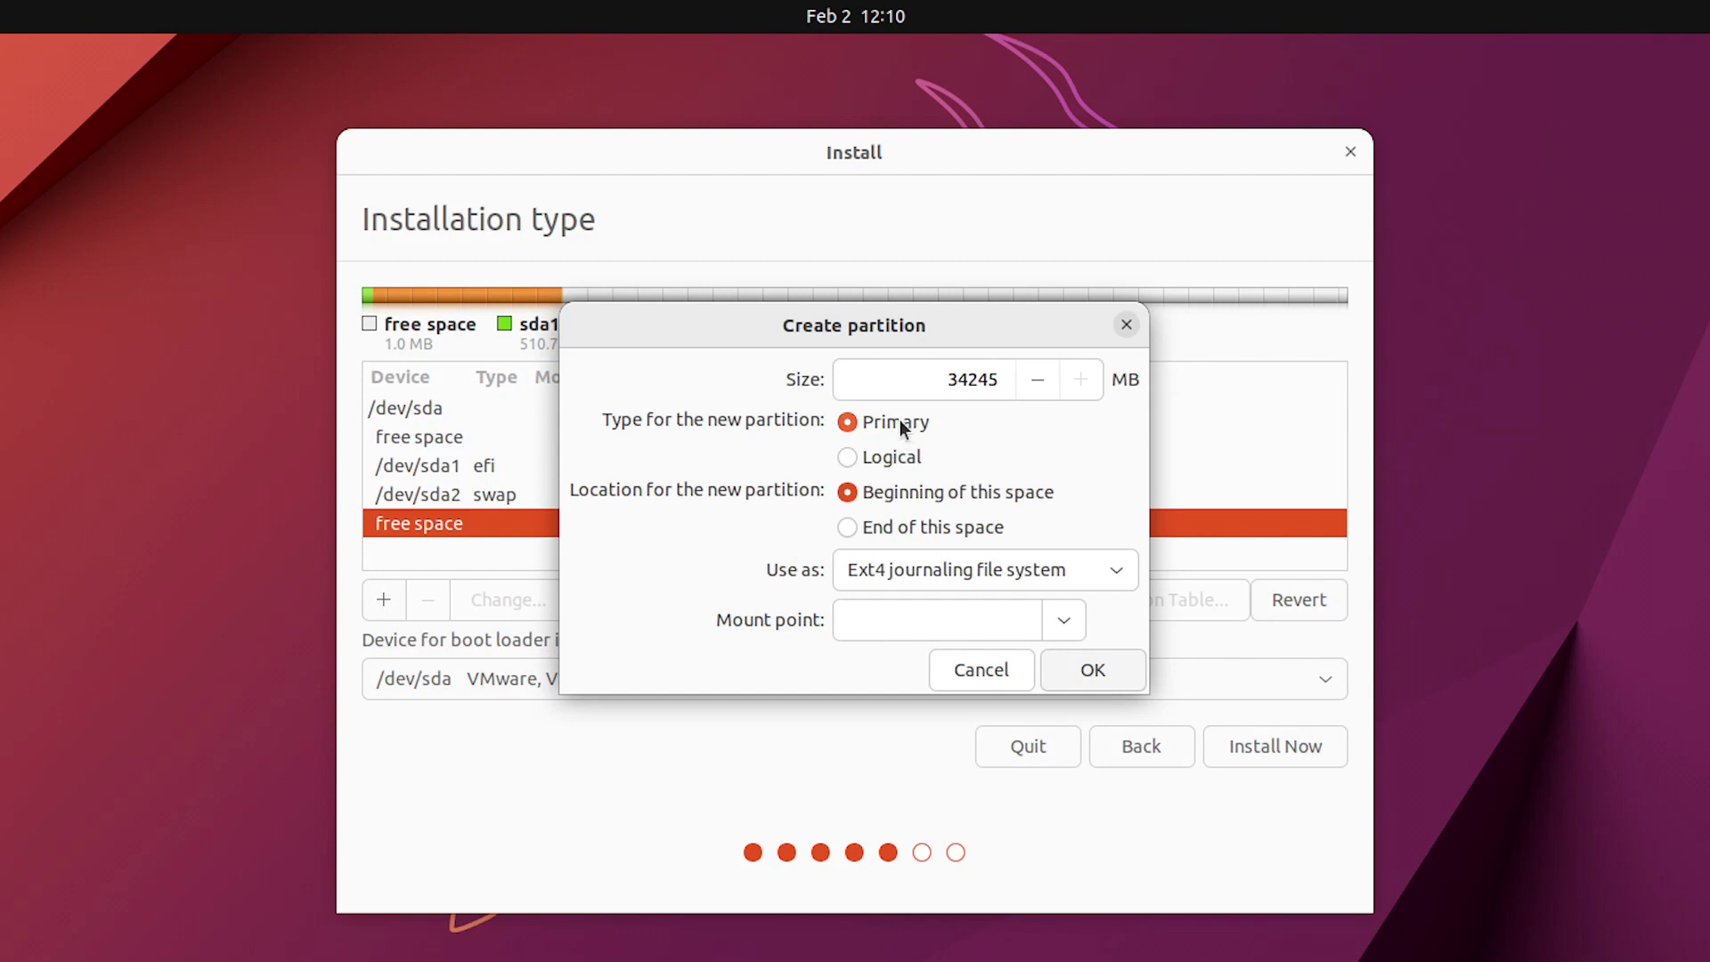
{"action": "left_click", "coordinate": [947, 383]}
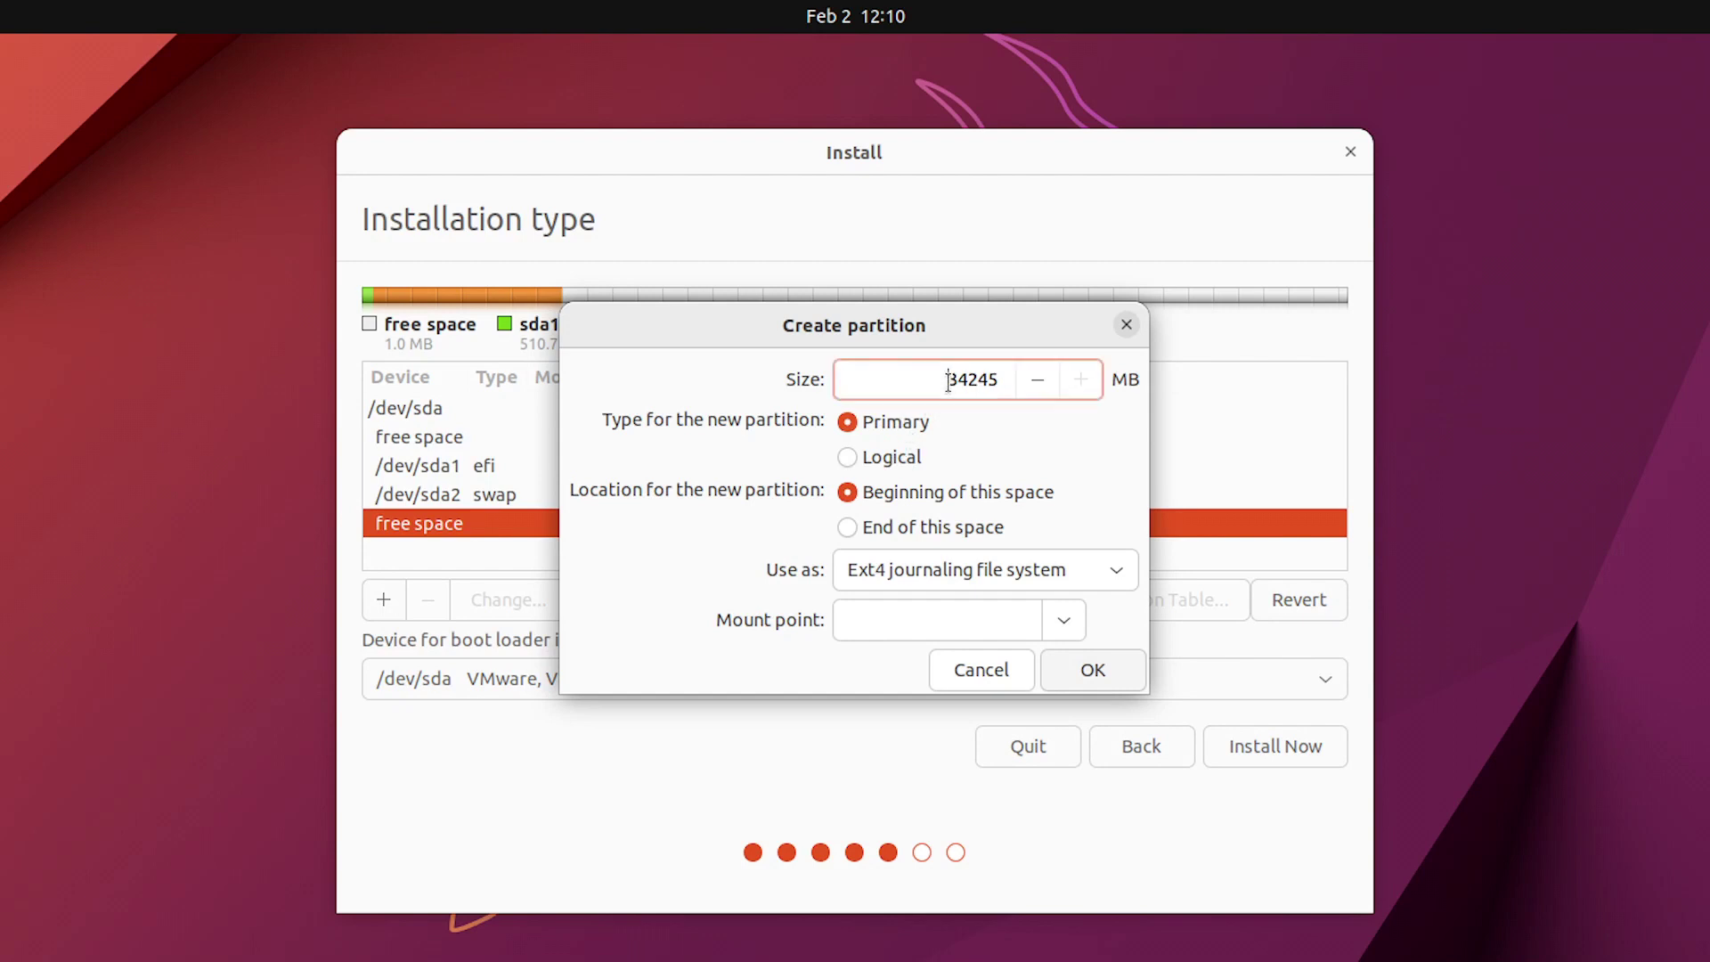
{"action": "left_click", "coordinate": [888, 428]}
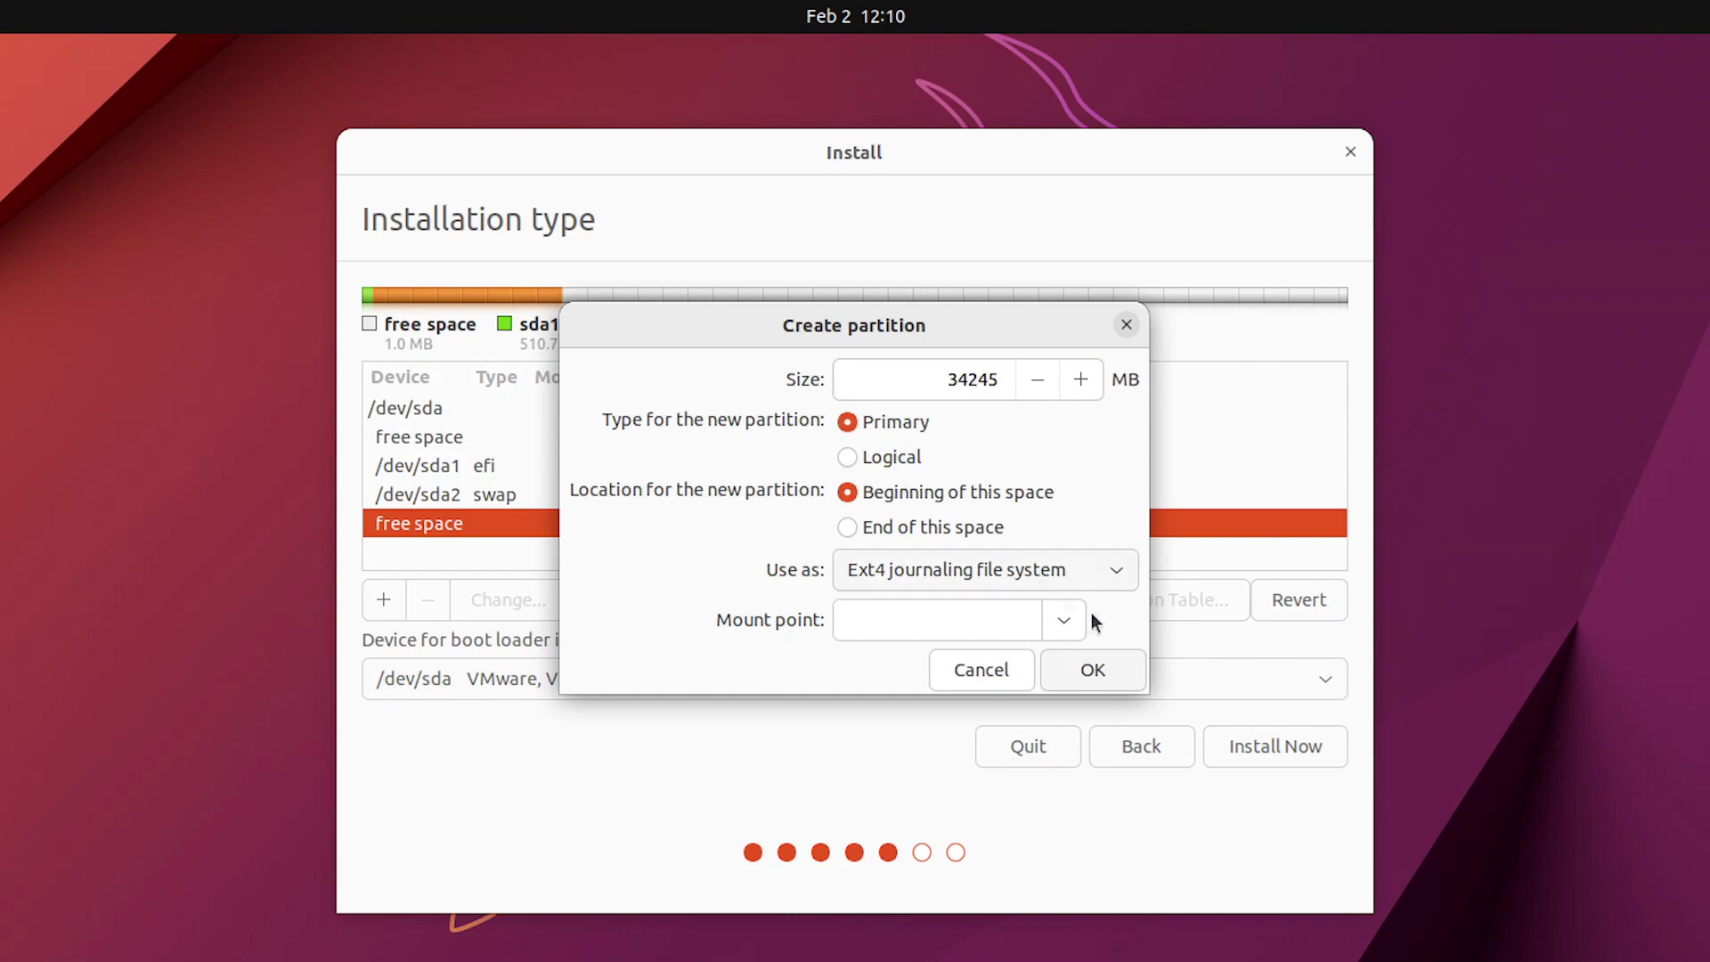
{"action": "left_click", "coordinate": [1063, 624]}
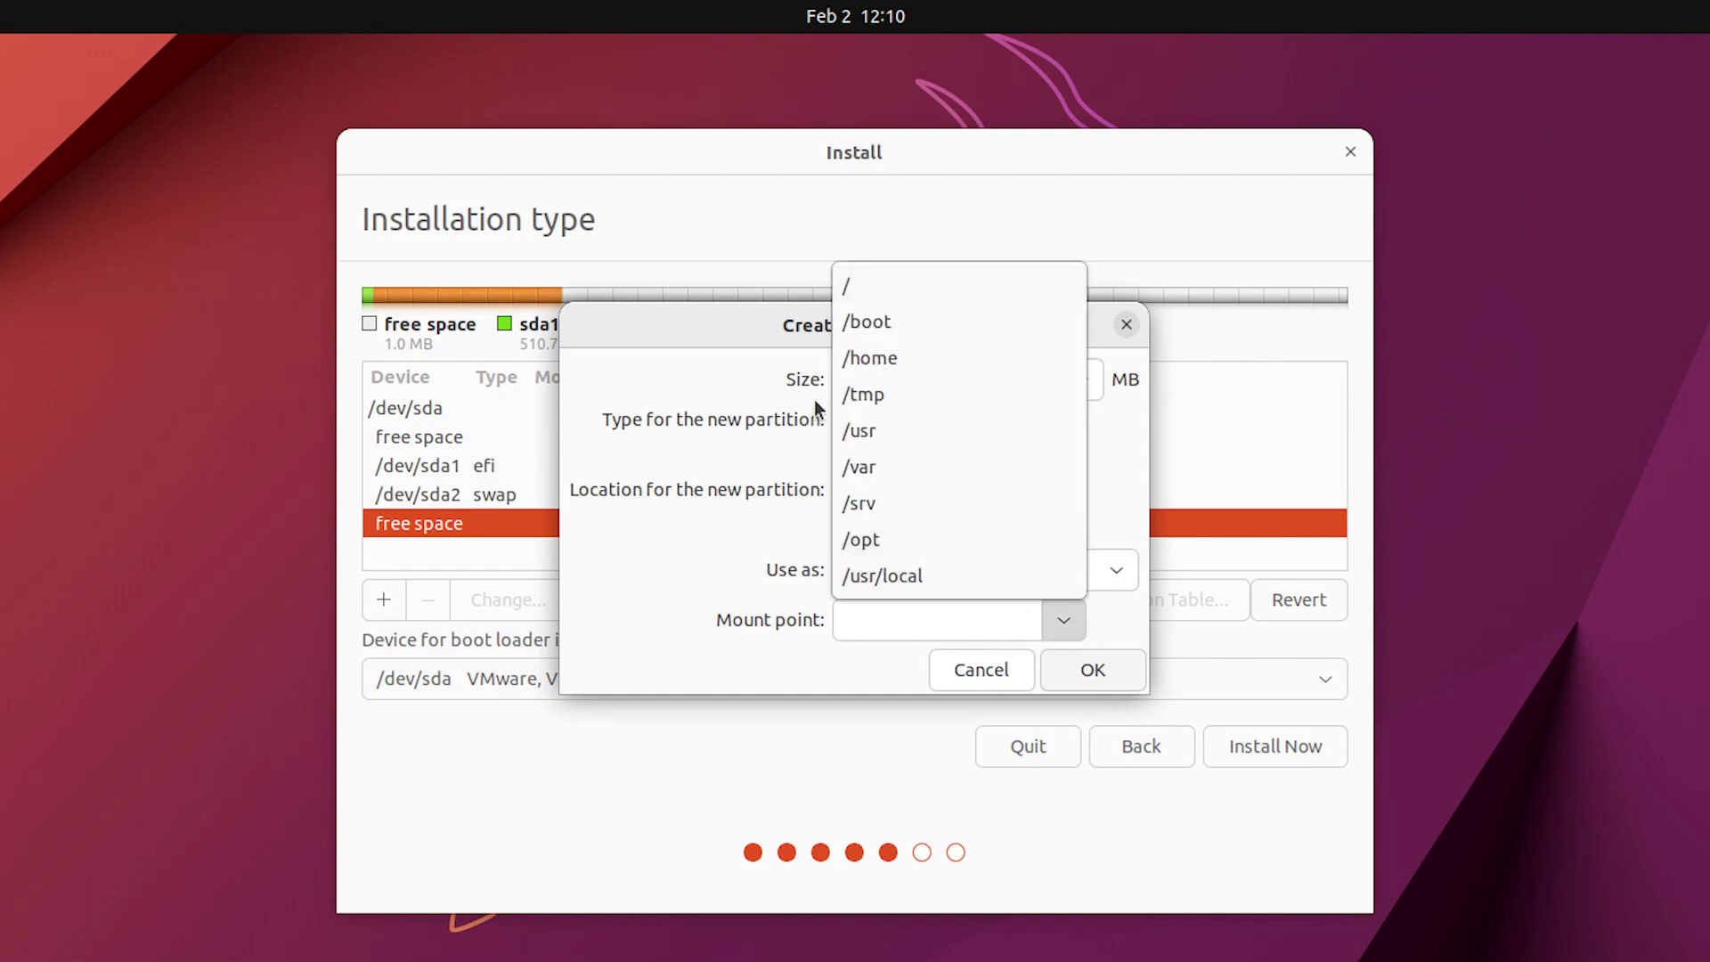
{"action": "left_click", "coordinate": [853, 290]}
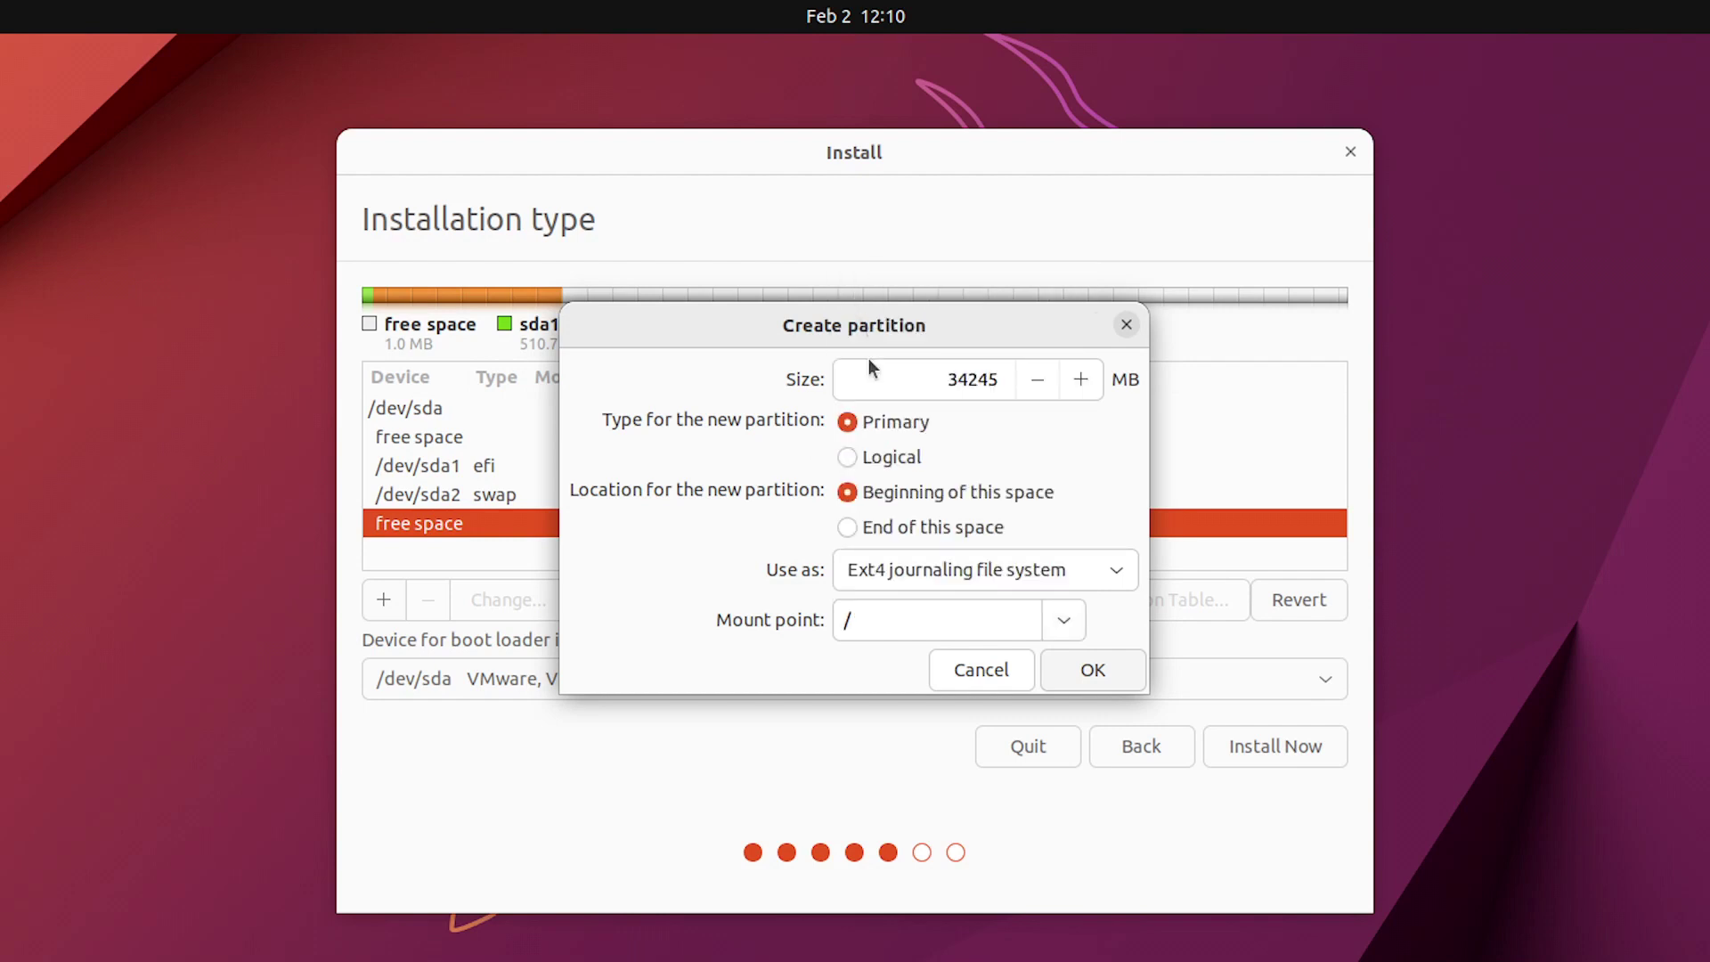
{"action": "left_click", "coordinate": [1092, 673]}
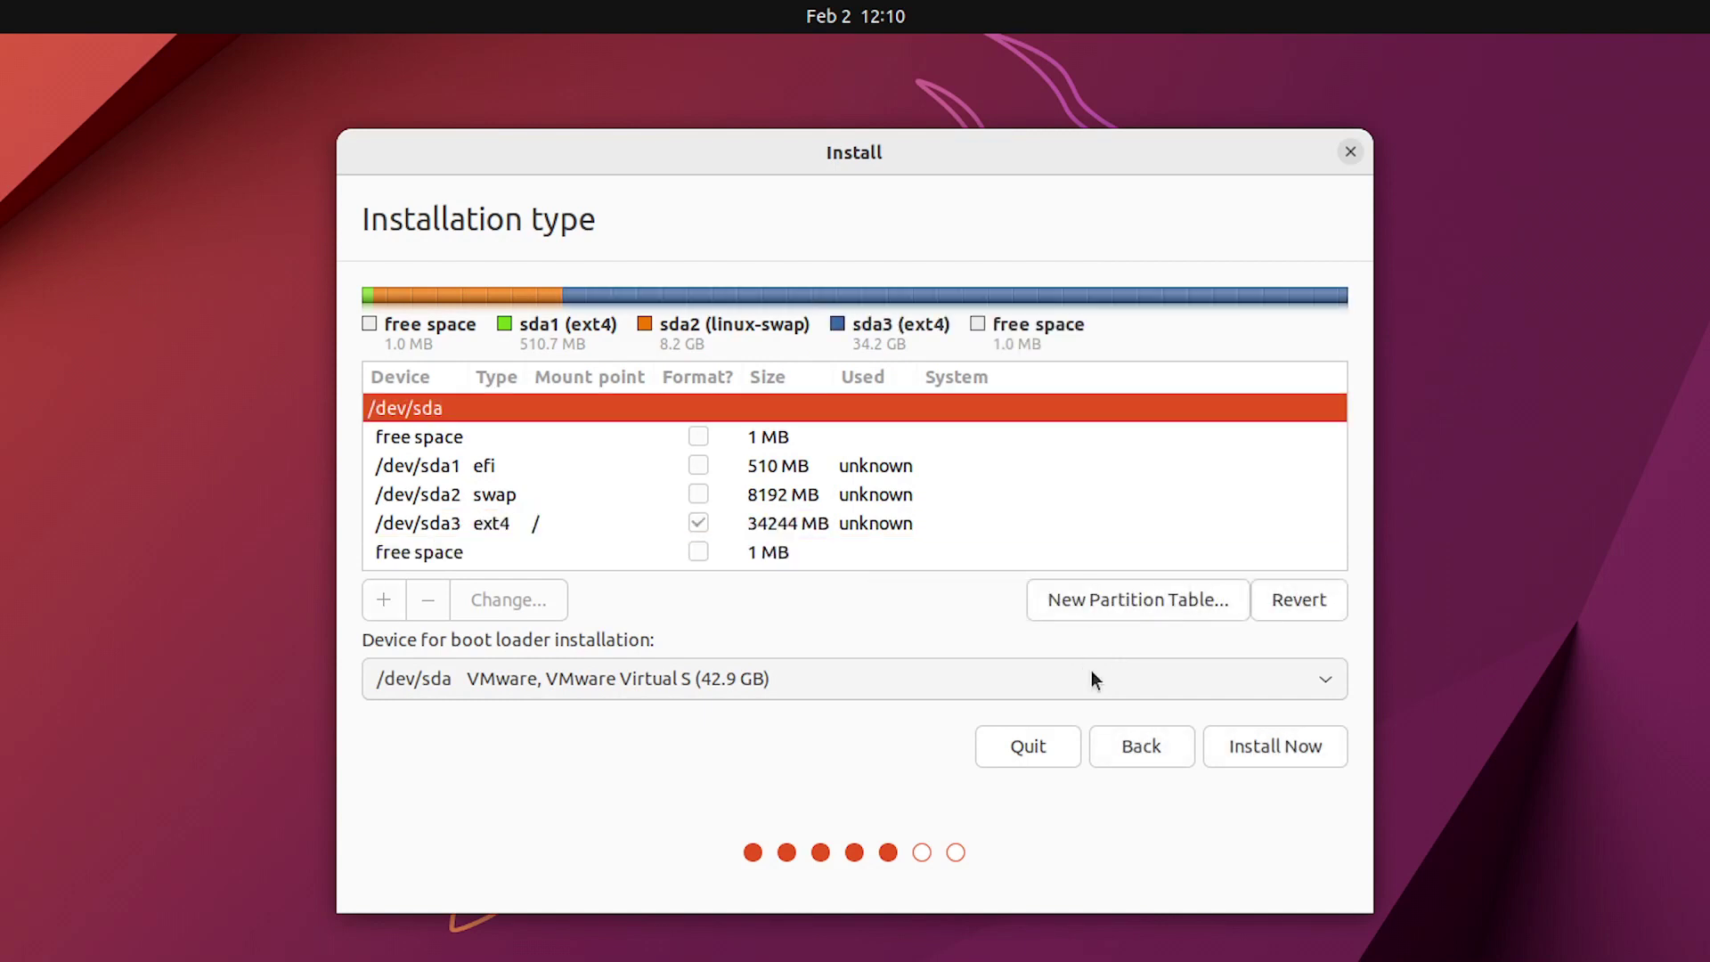
Start the installation by writing the partition changes to disk, and accept Manila as the location.
{"action": "left_click", "coordinate": [1282, 749]}
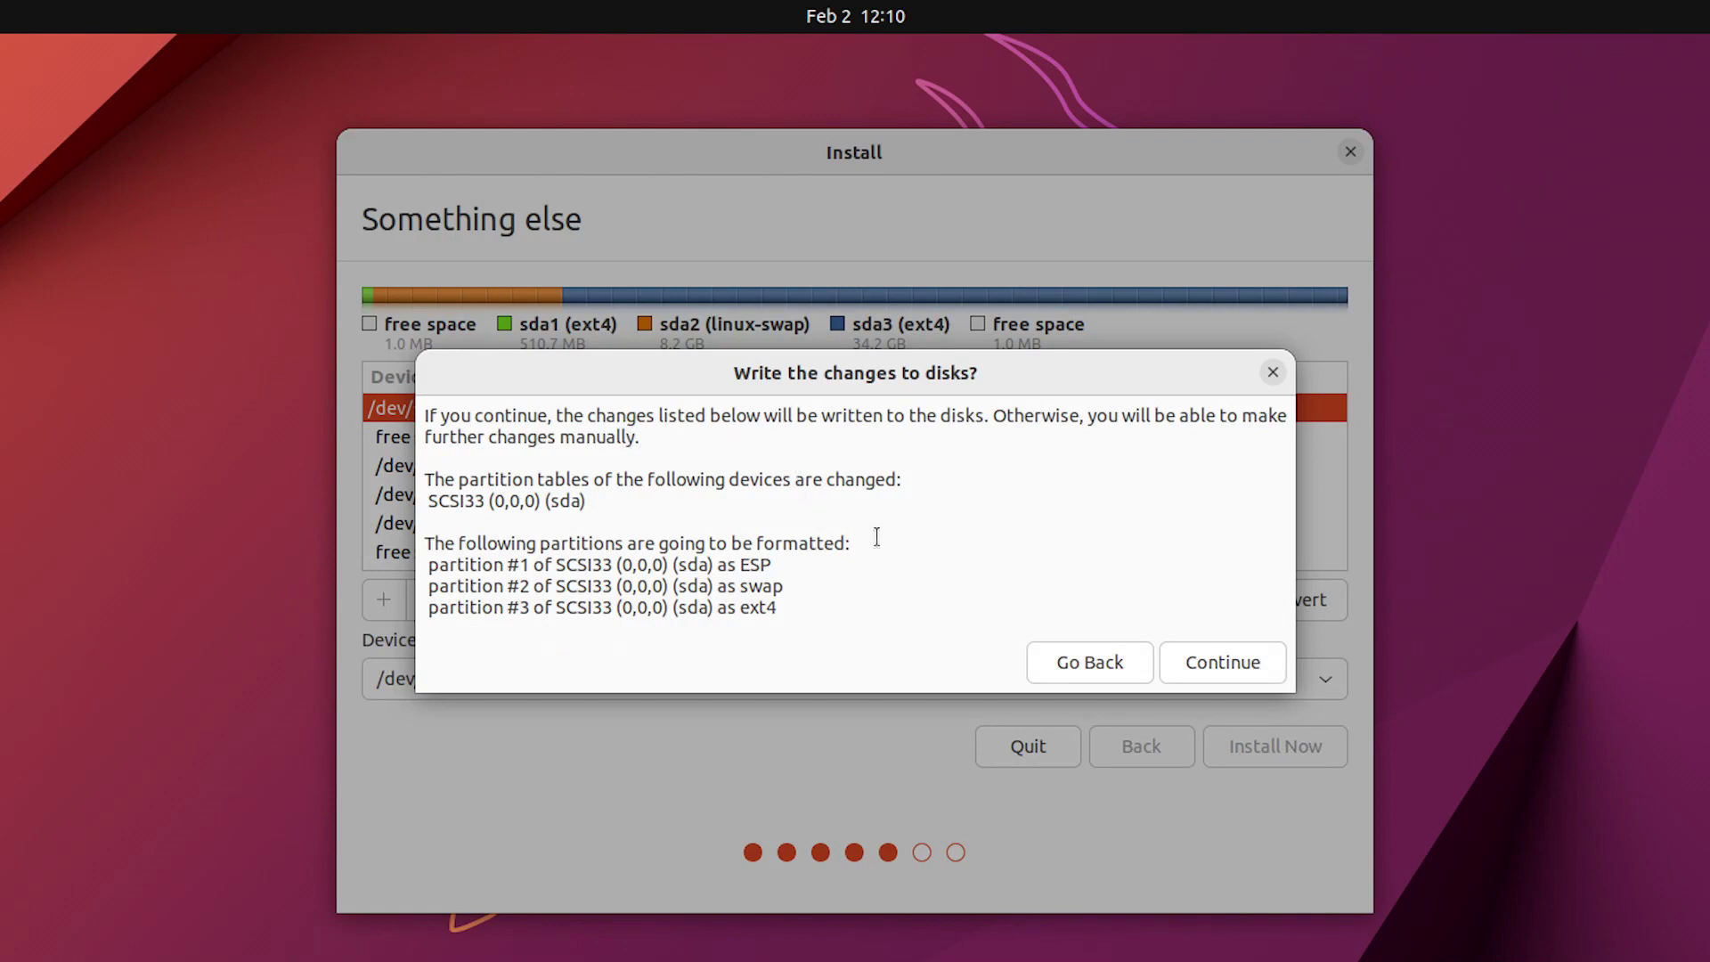
{"action": "left_click", "coordinate": [1211, 664]}
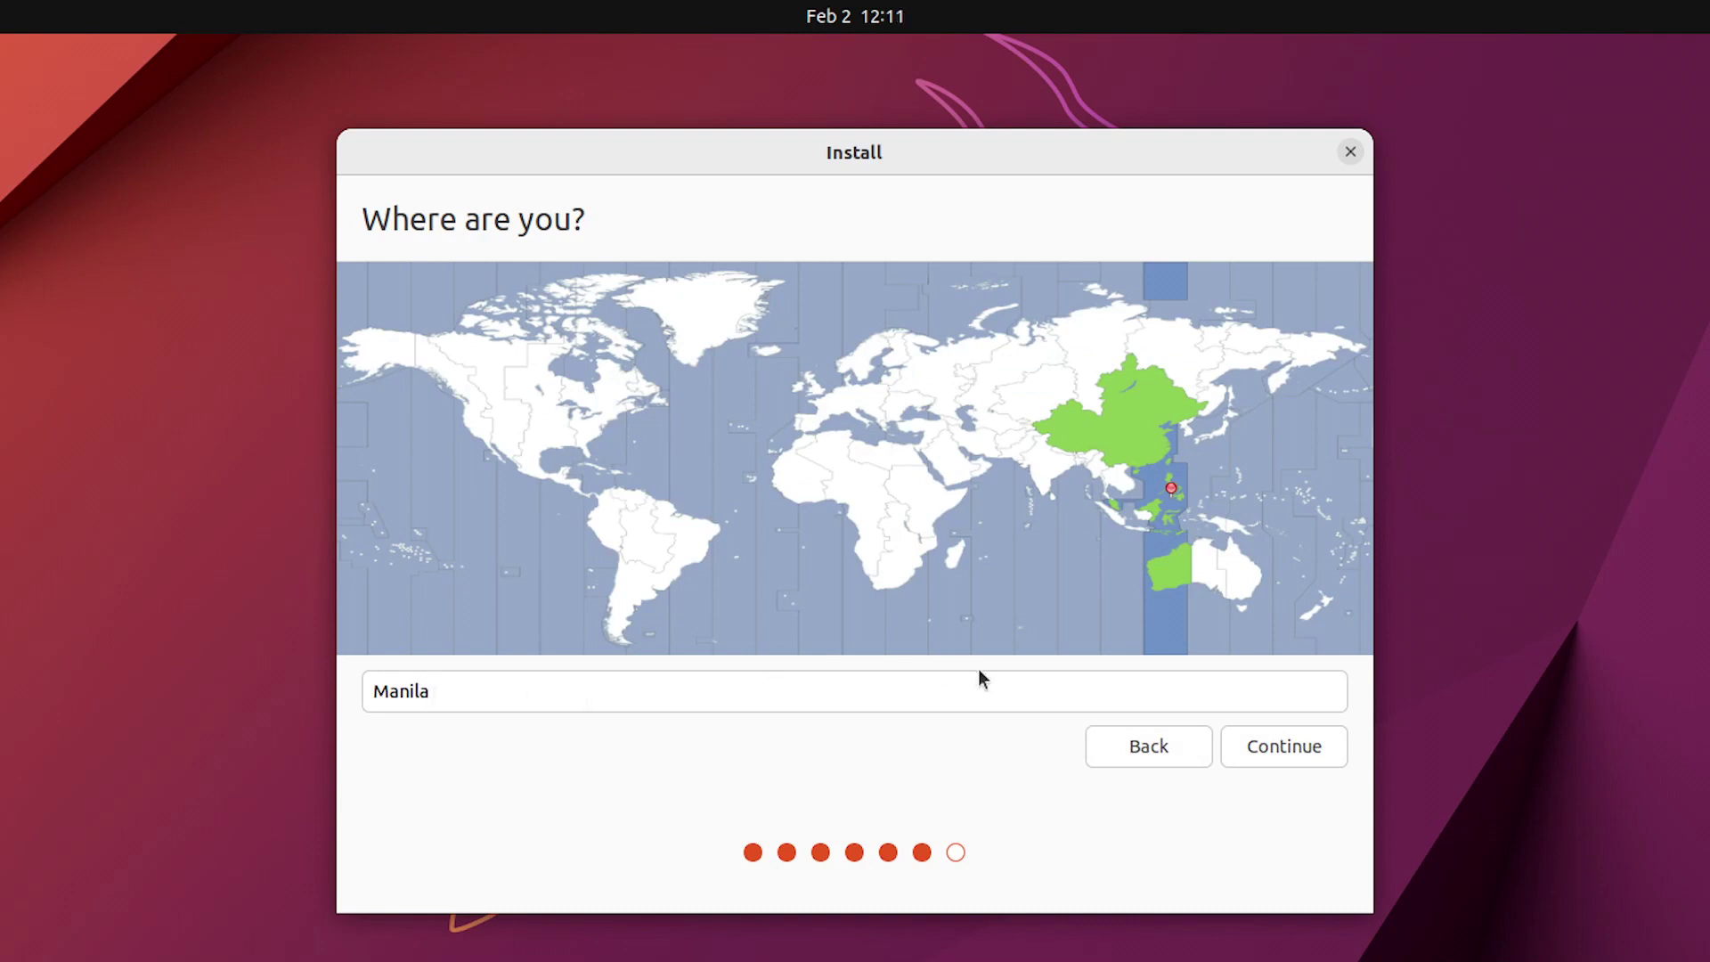
{"action": "left_click", "coordinate": [1289, 745]}
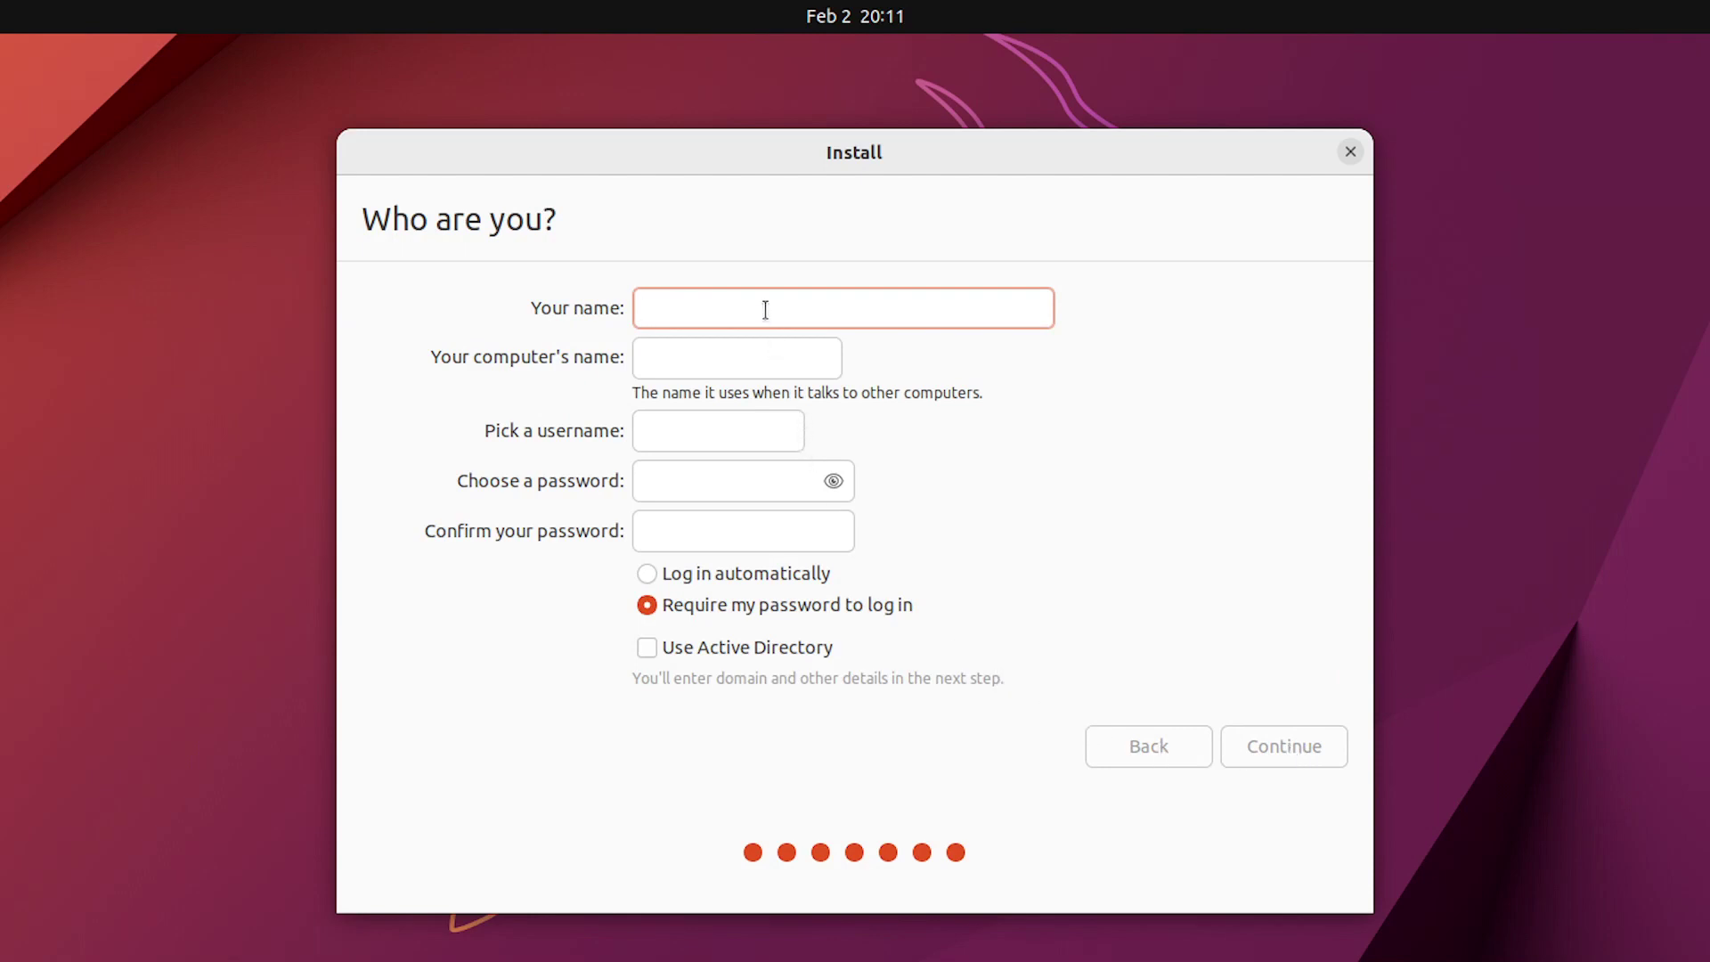
Set the account's name to SampleName, and enter and confirm the account password.
{"action": "type", "text": "Sample"}
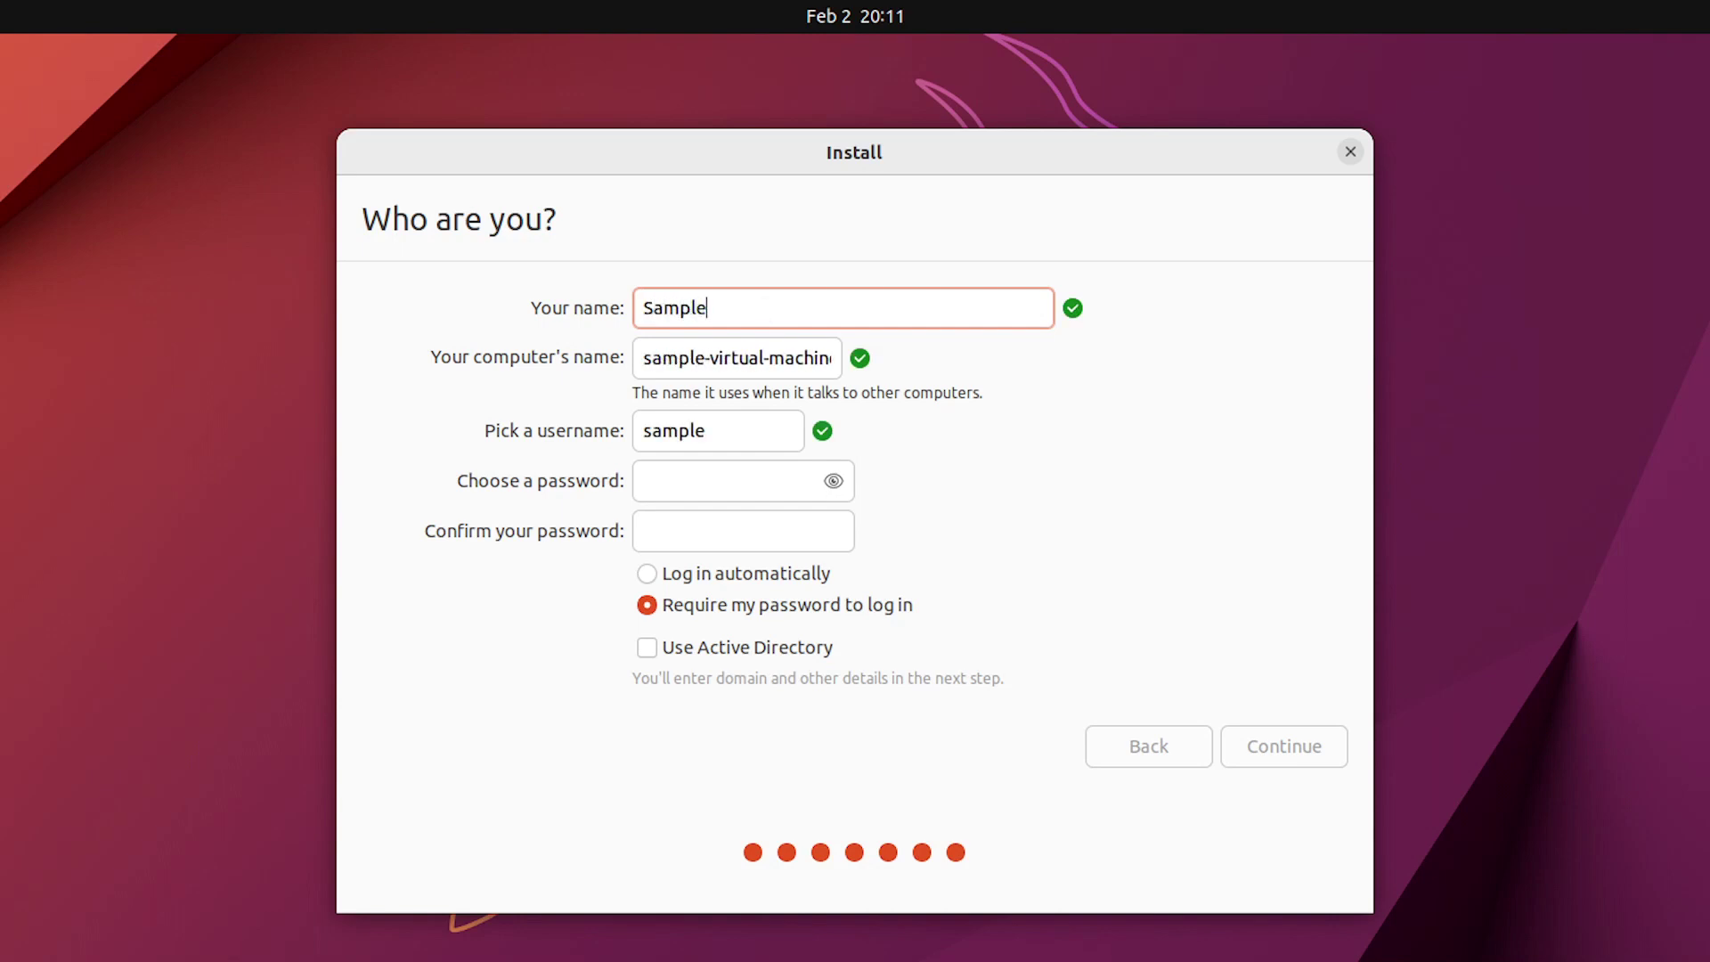
{"action": "type", "text": "Name"}
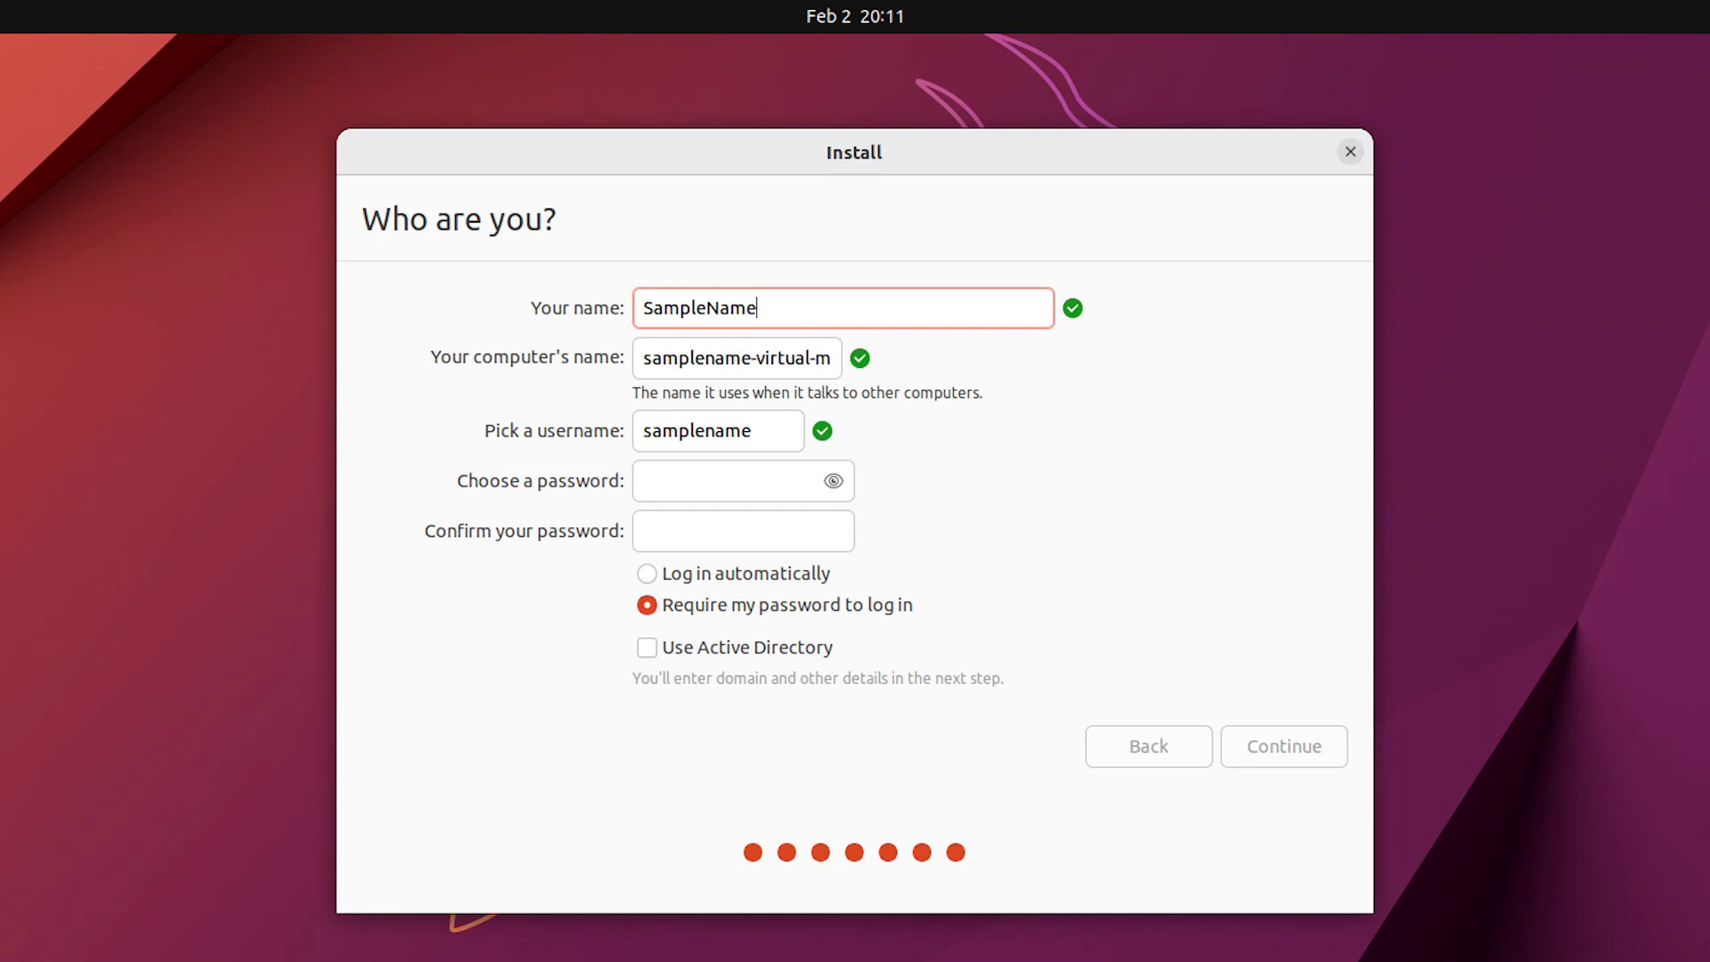
{"action": "left_click", "coordinate": [714, 486]}
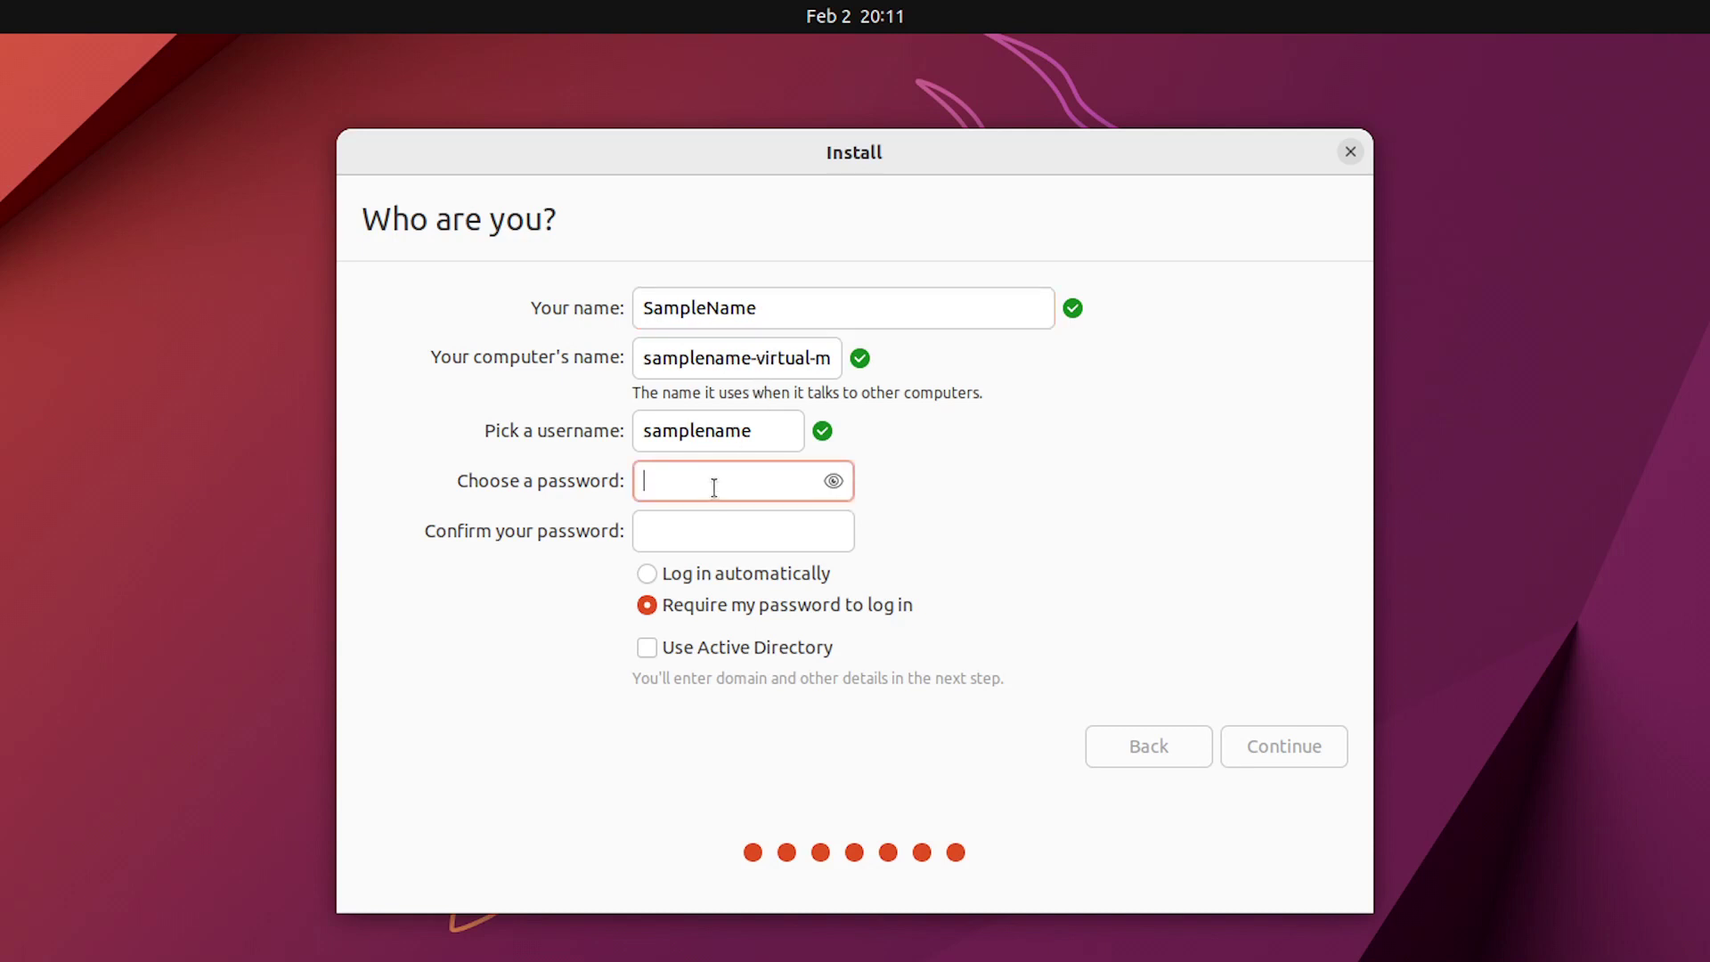
{"action": "type", "text": "••"}
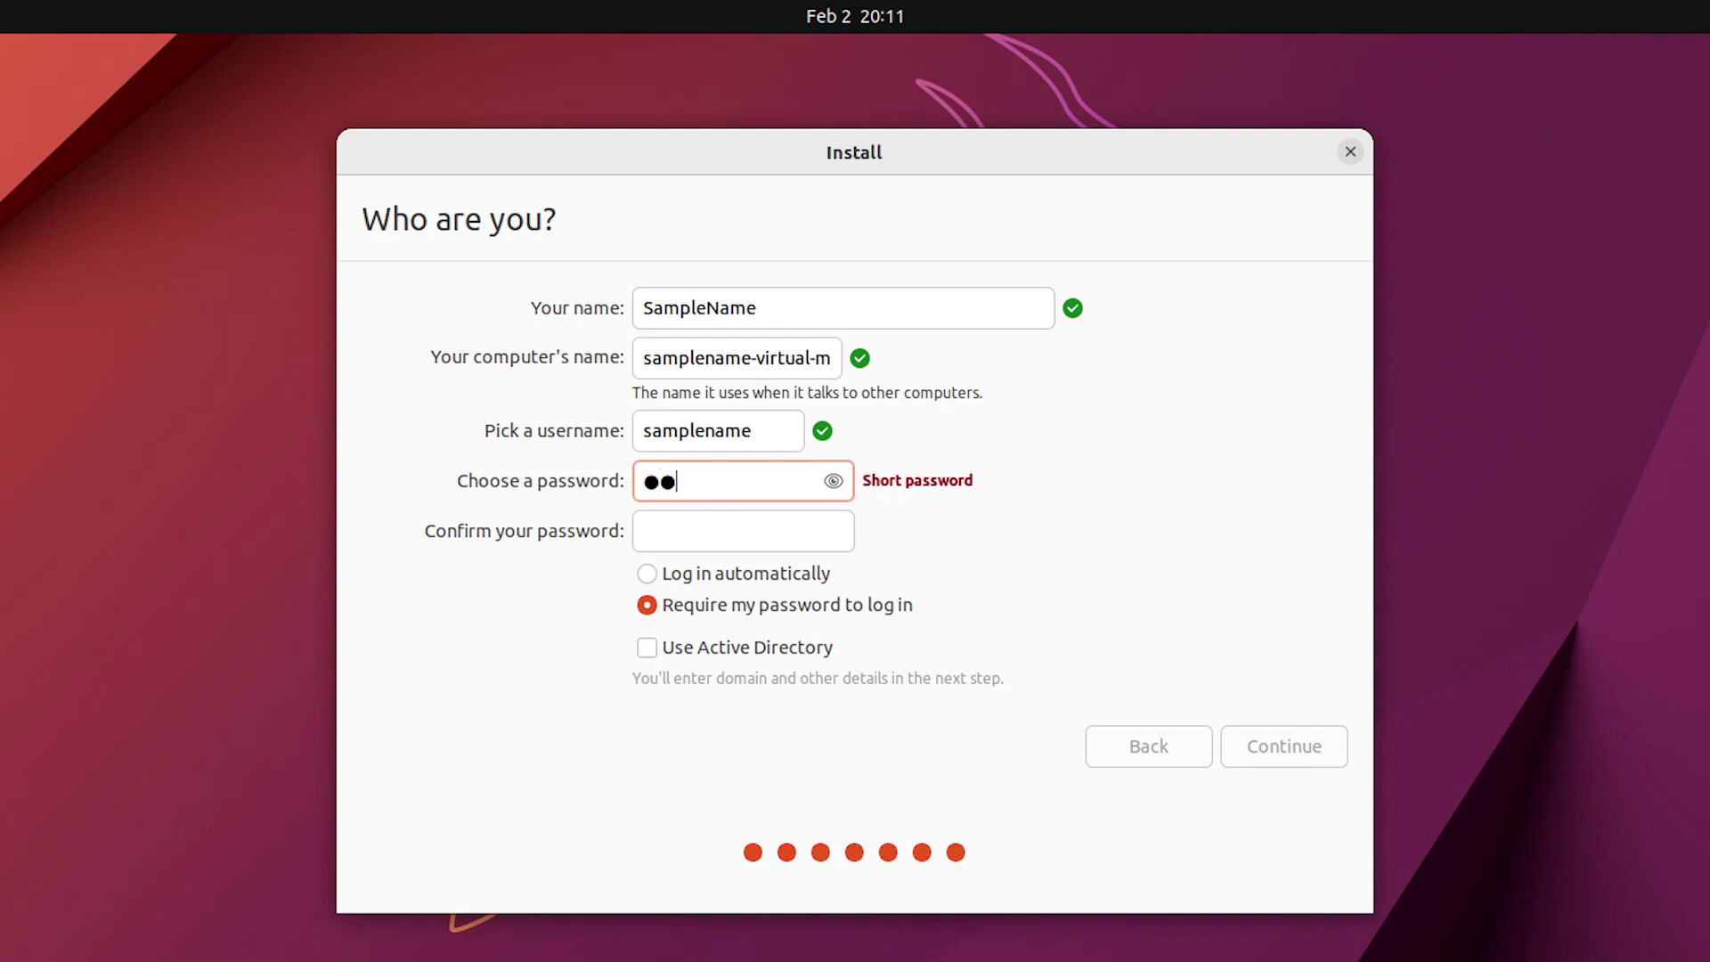
{"action": "type", "text": "••••"}
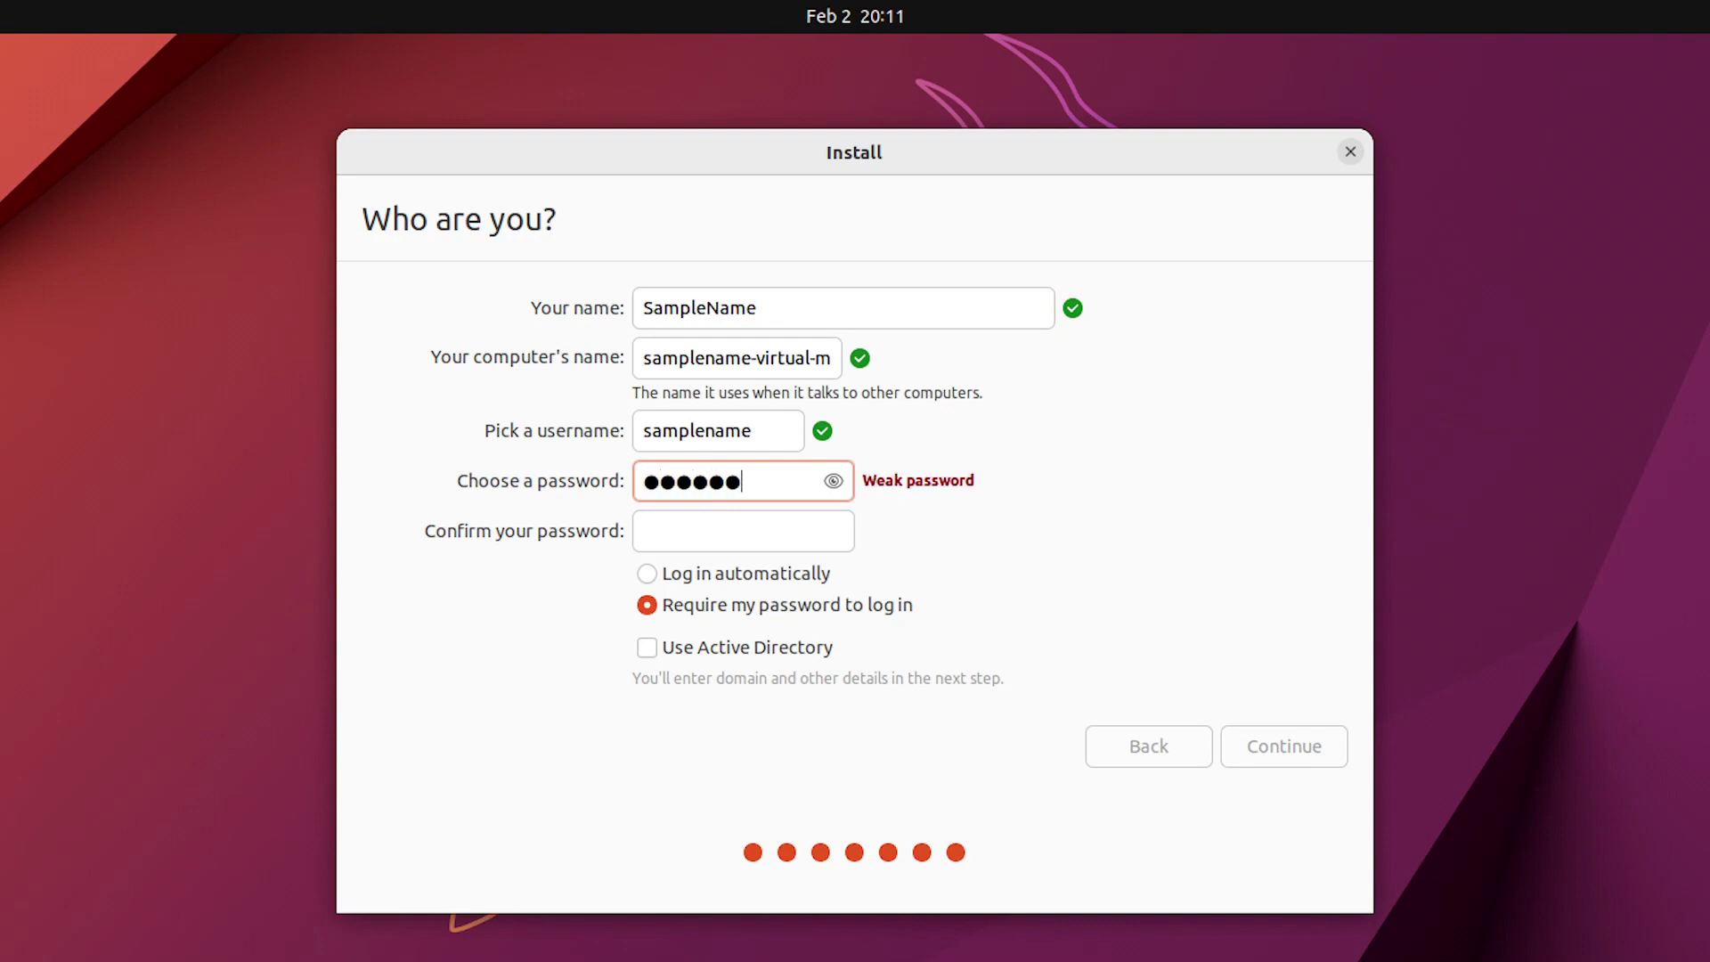
{"action": "type", "text": "••"}
{"action": "left_click", "coordinate": [684, 537]}
{"action": "type", "text": "•••••"}
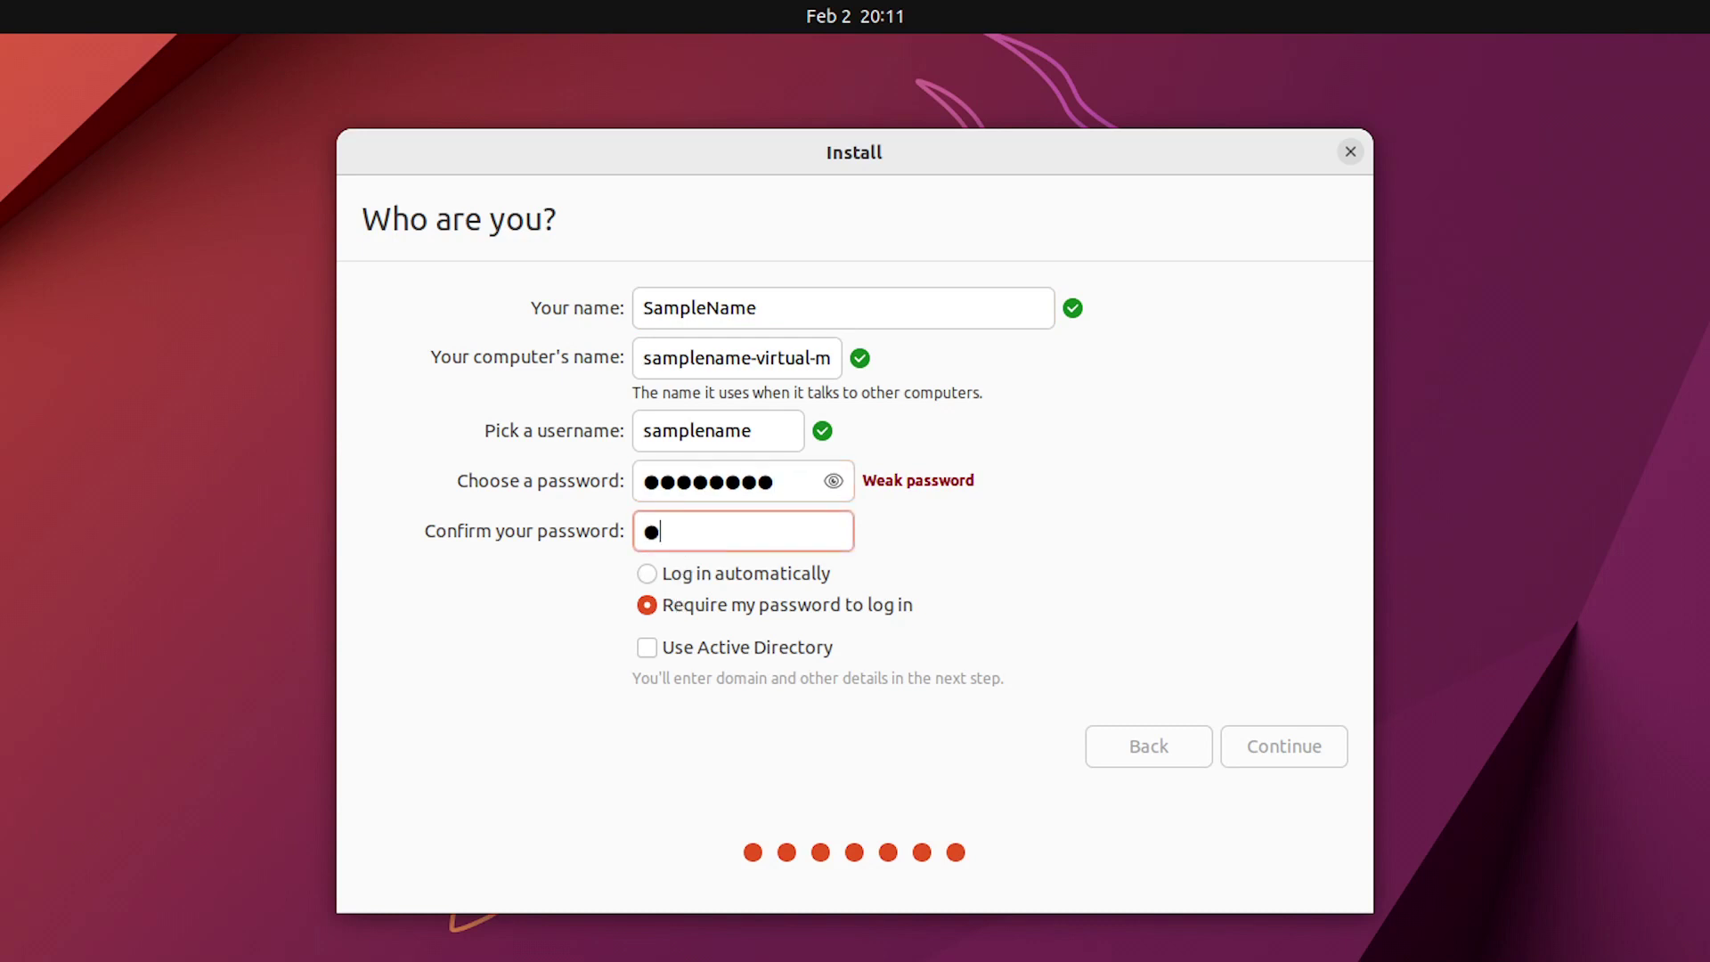
{"action": "type", "text": "•••"}
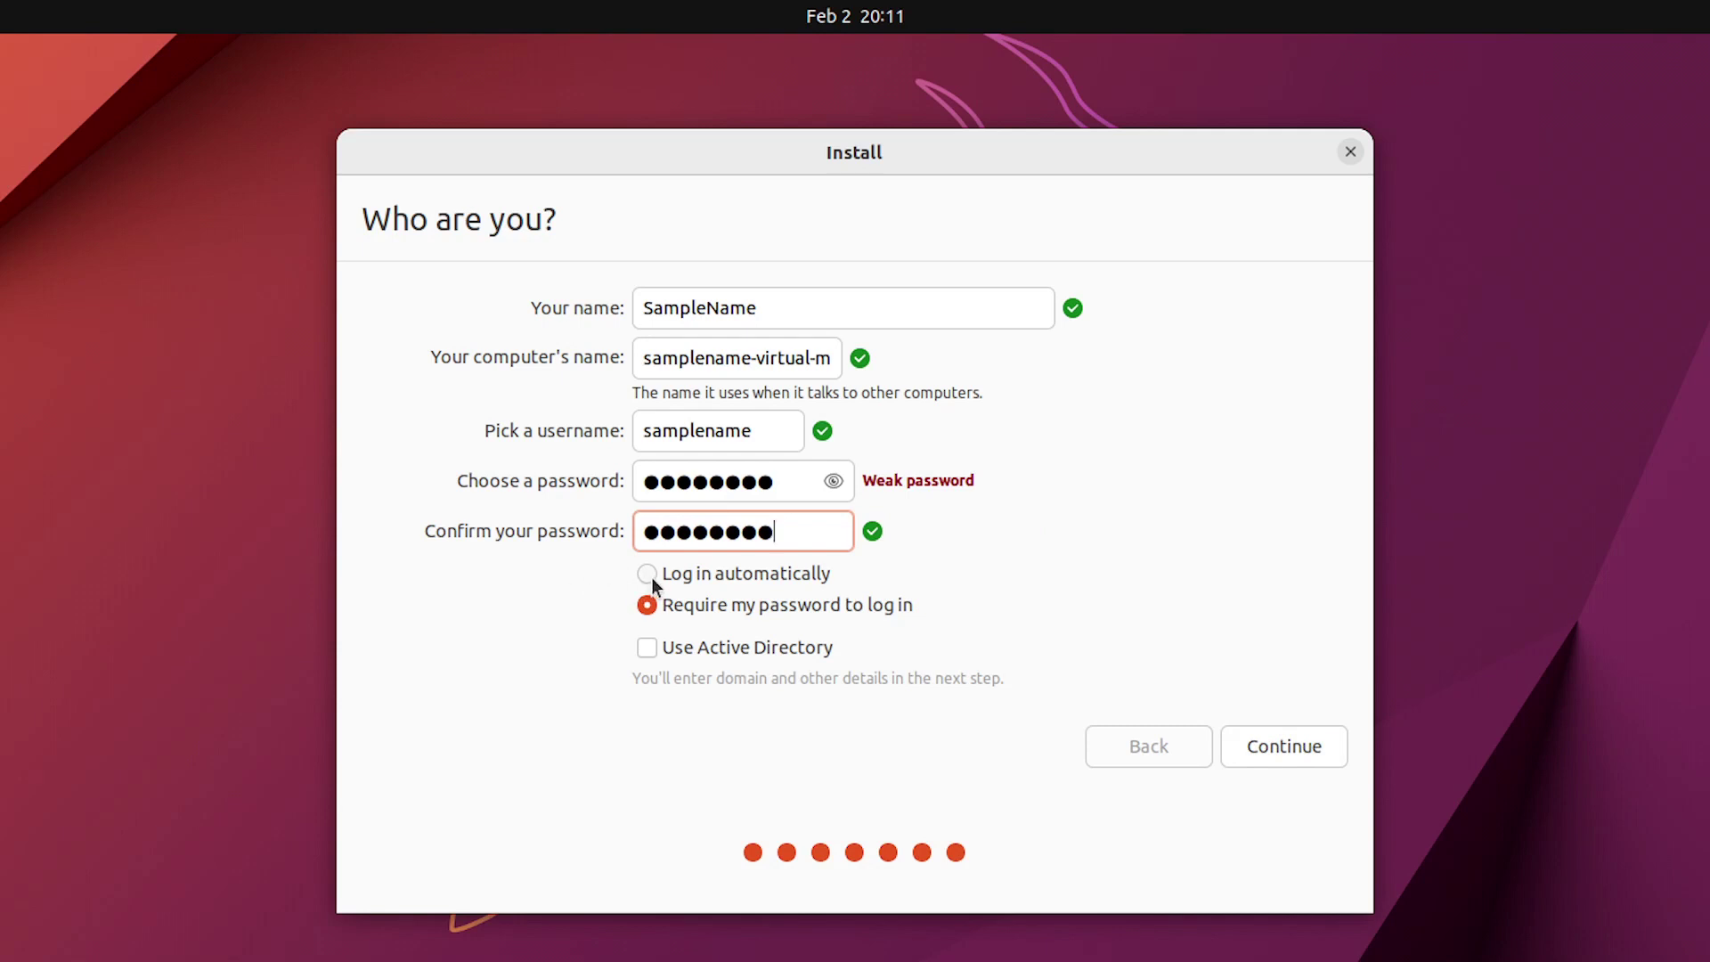
Check the entered password in plain text, hide it again, and continue the installation with automatic login selected.
{"action": "left_click", "coordinate": [835, 480]}
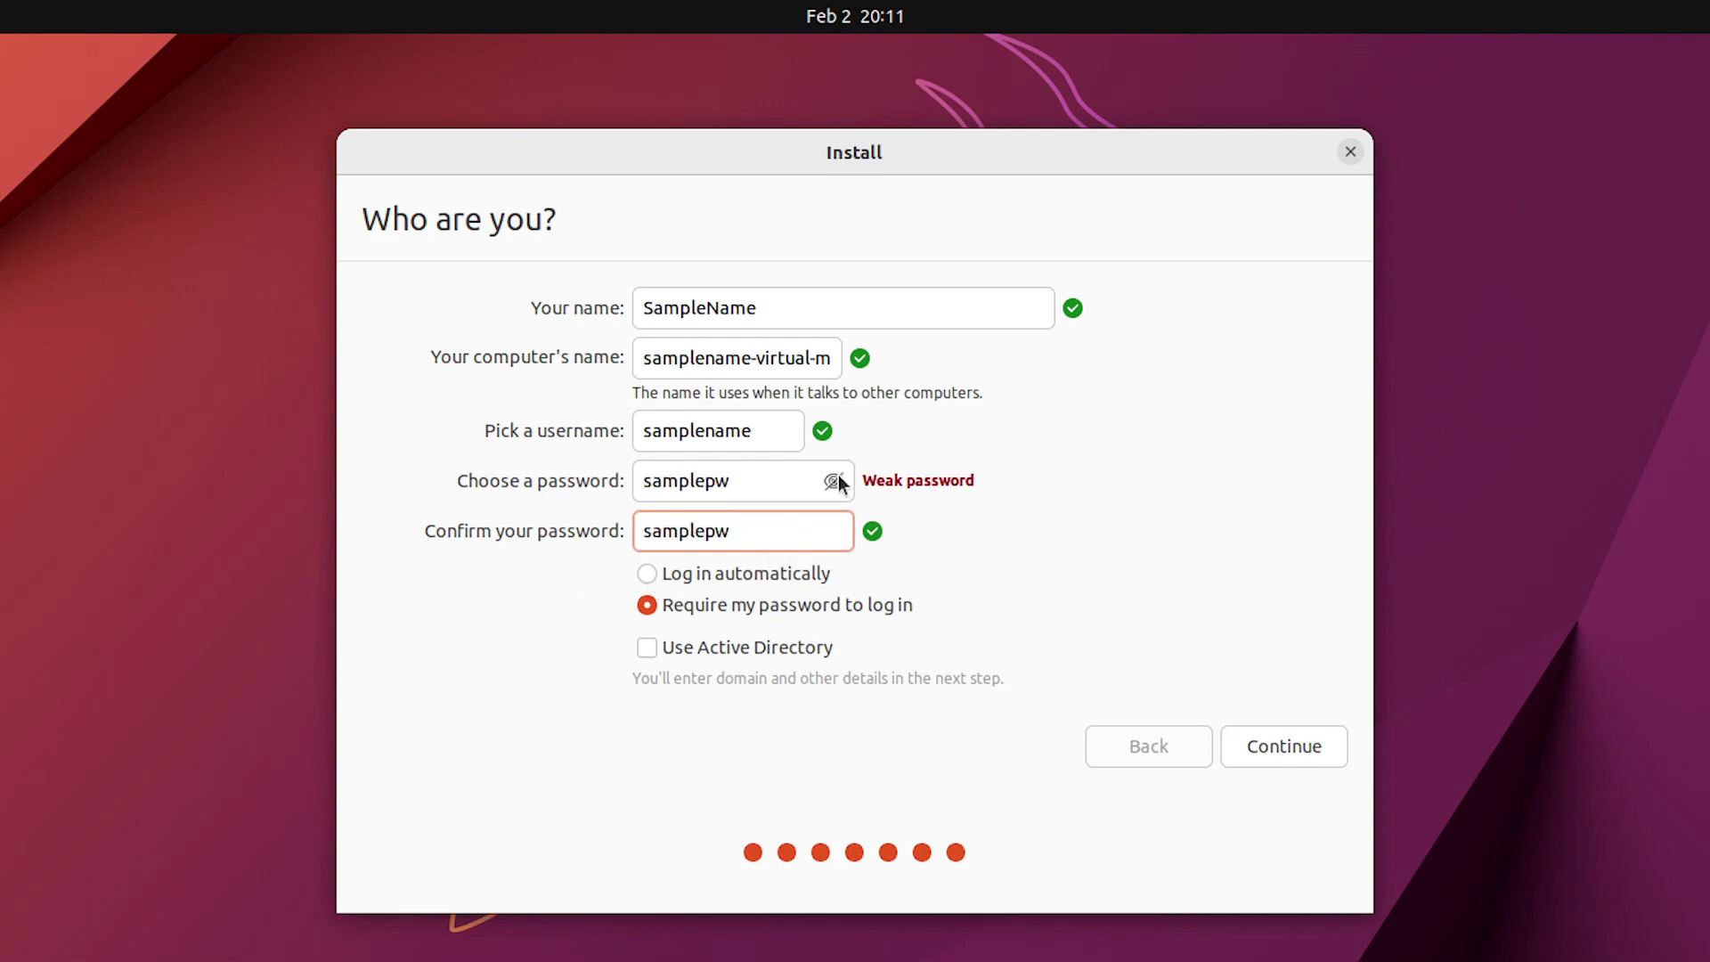
{"action": "left_click", "coordinate": [835, 480]}
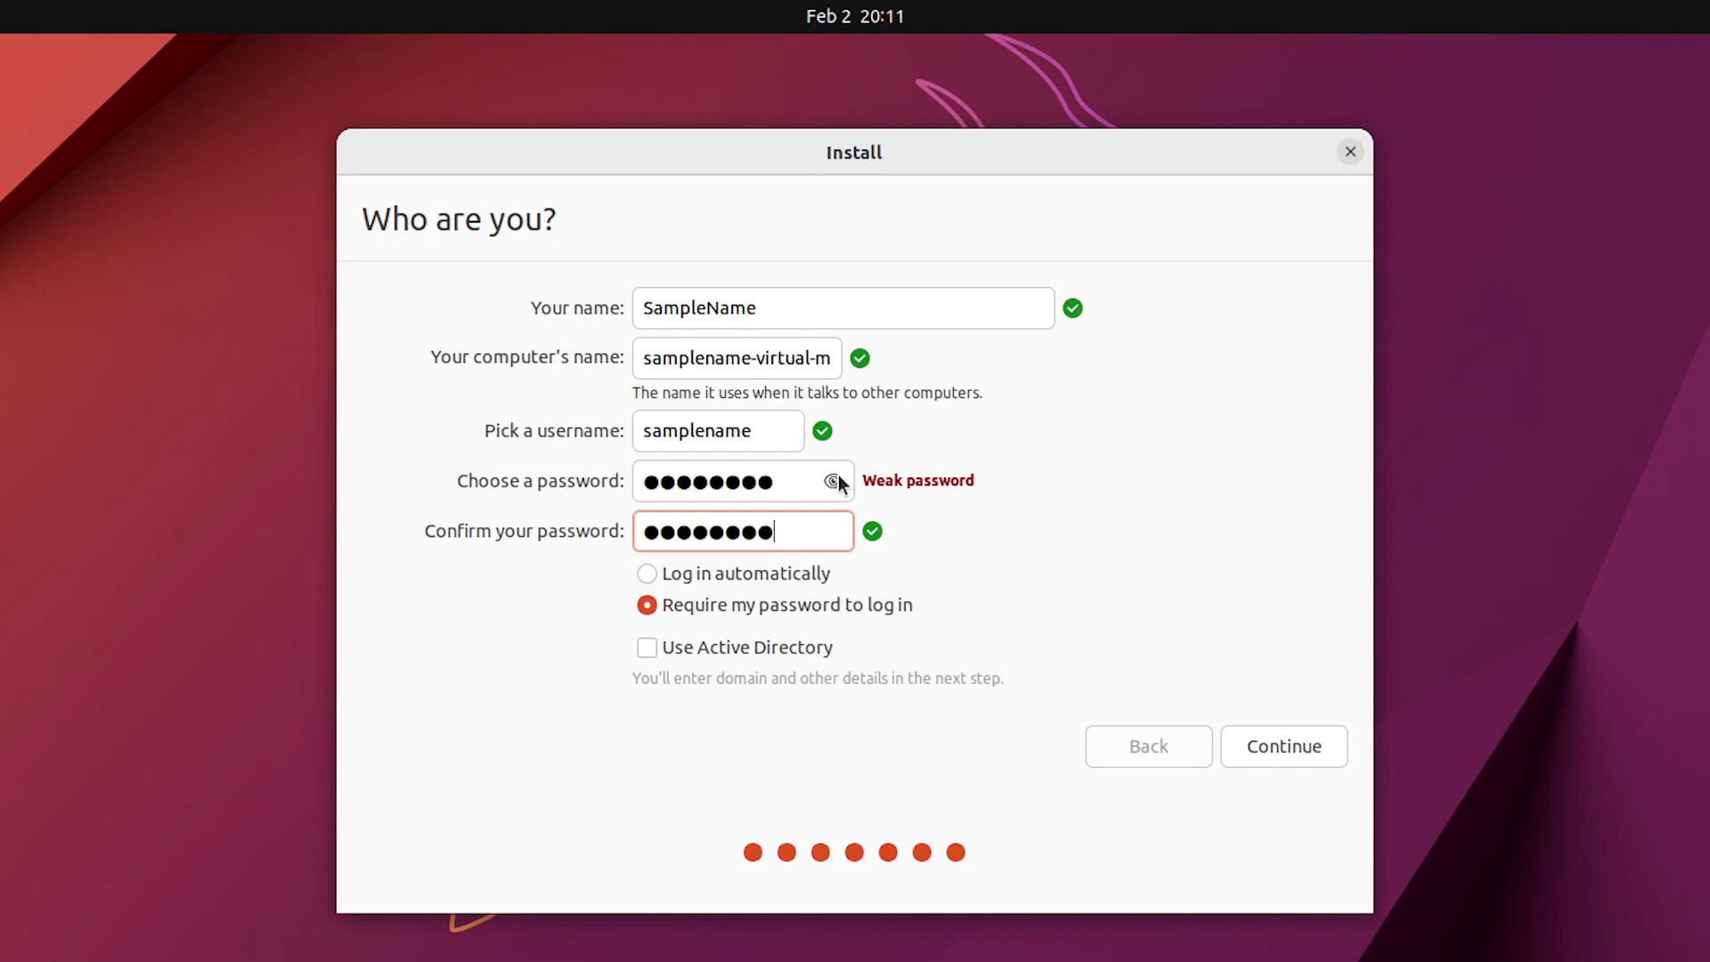
{"action": "left_click", "coordinate": [648, 573]}
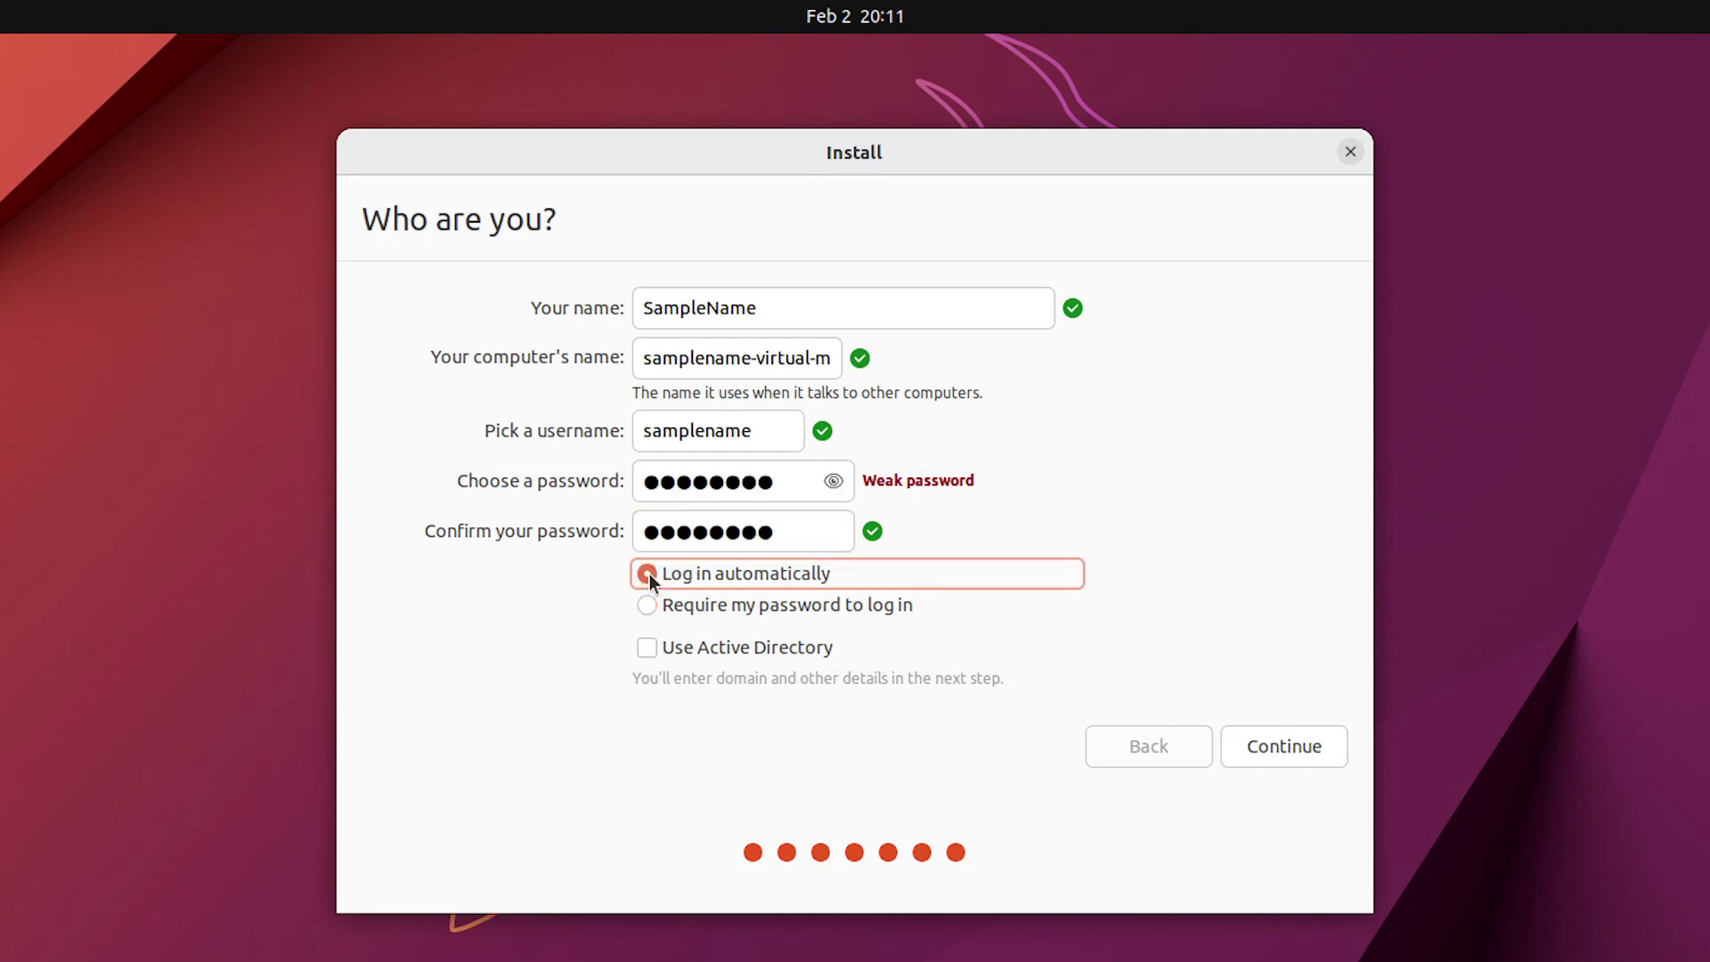
{"action": "left_click", "coordinate": [1281, 744]}
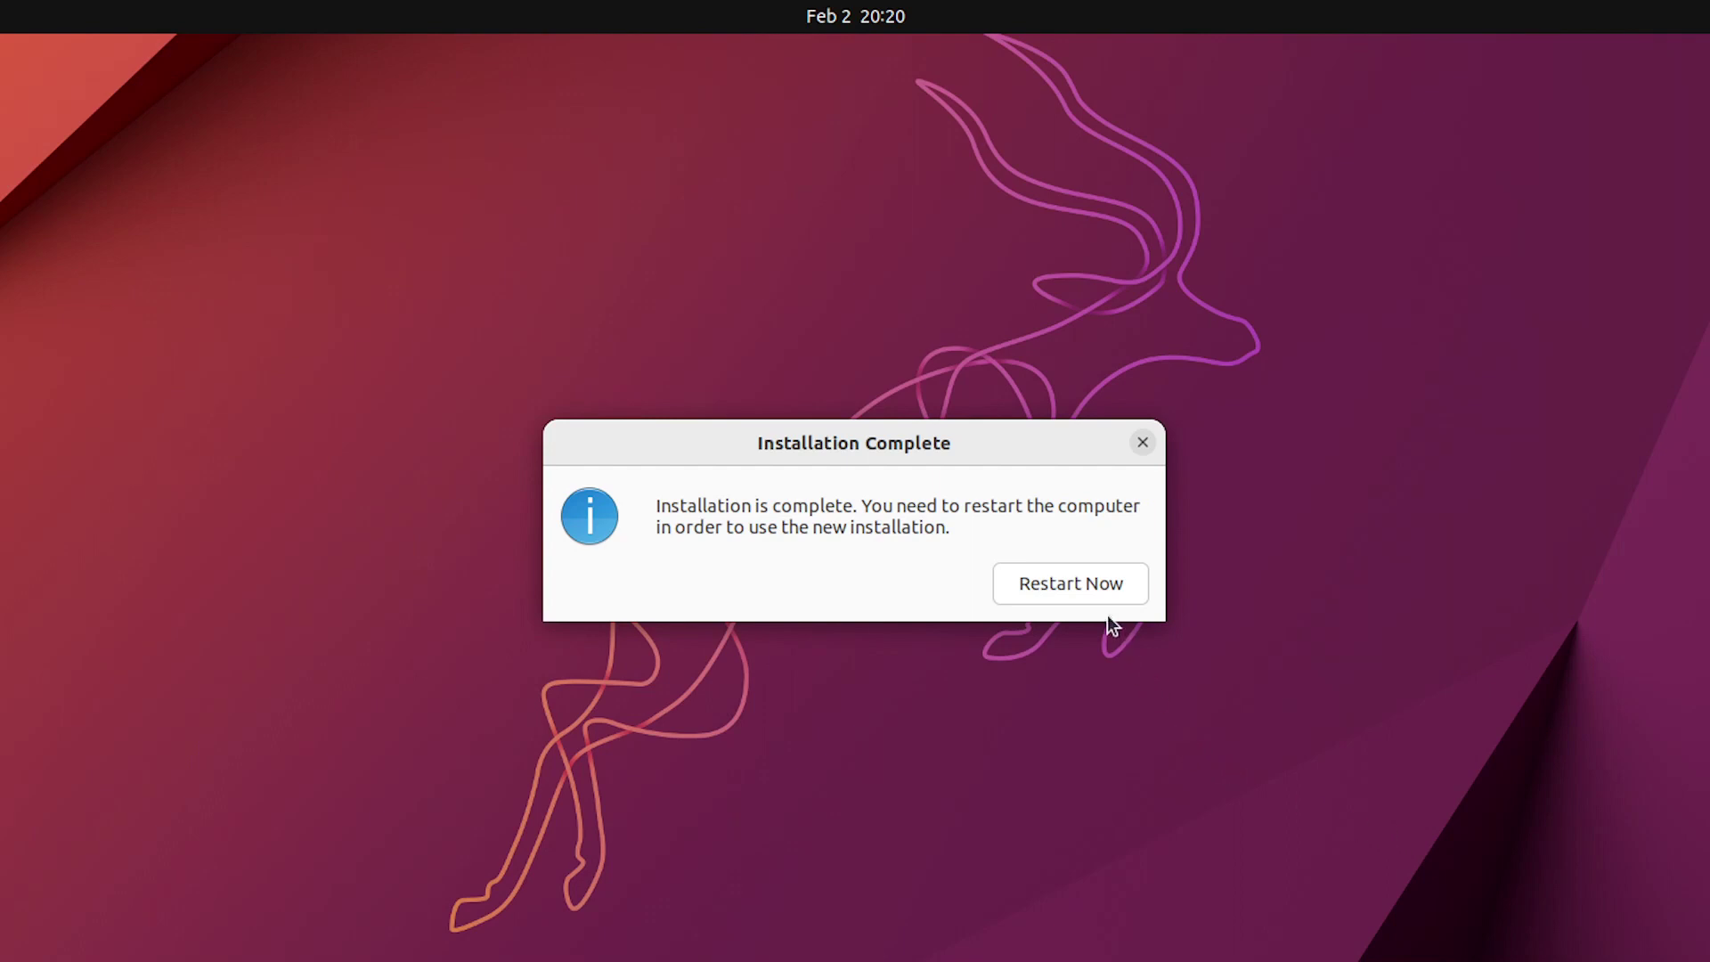
Restart the computer into the new installation and finish the welcome setup with Location Services off.
{"action": "left_click", "coordinate": [1087, 589]}
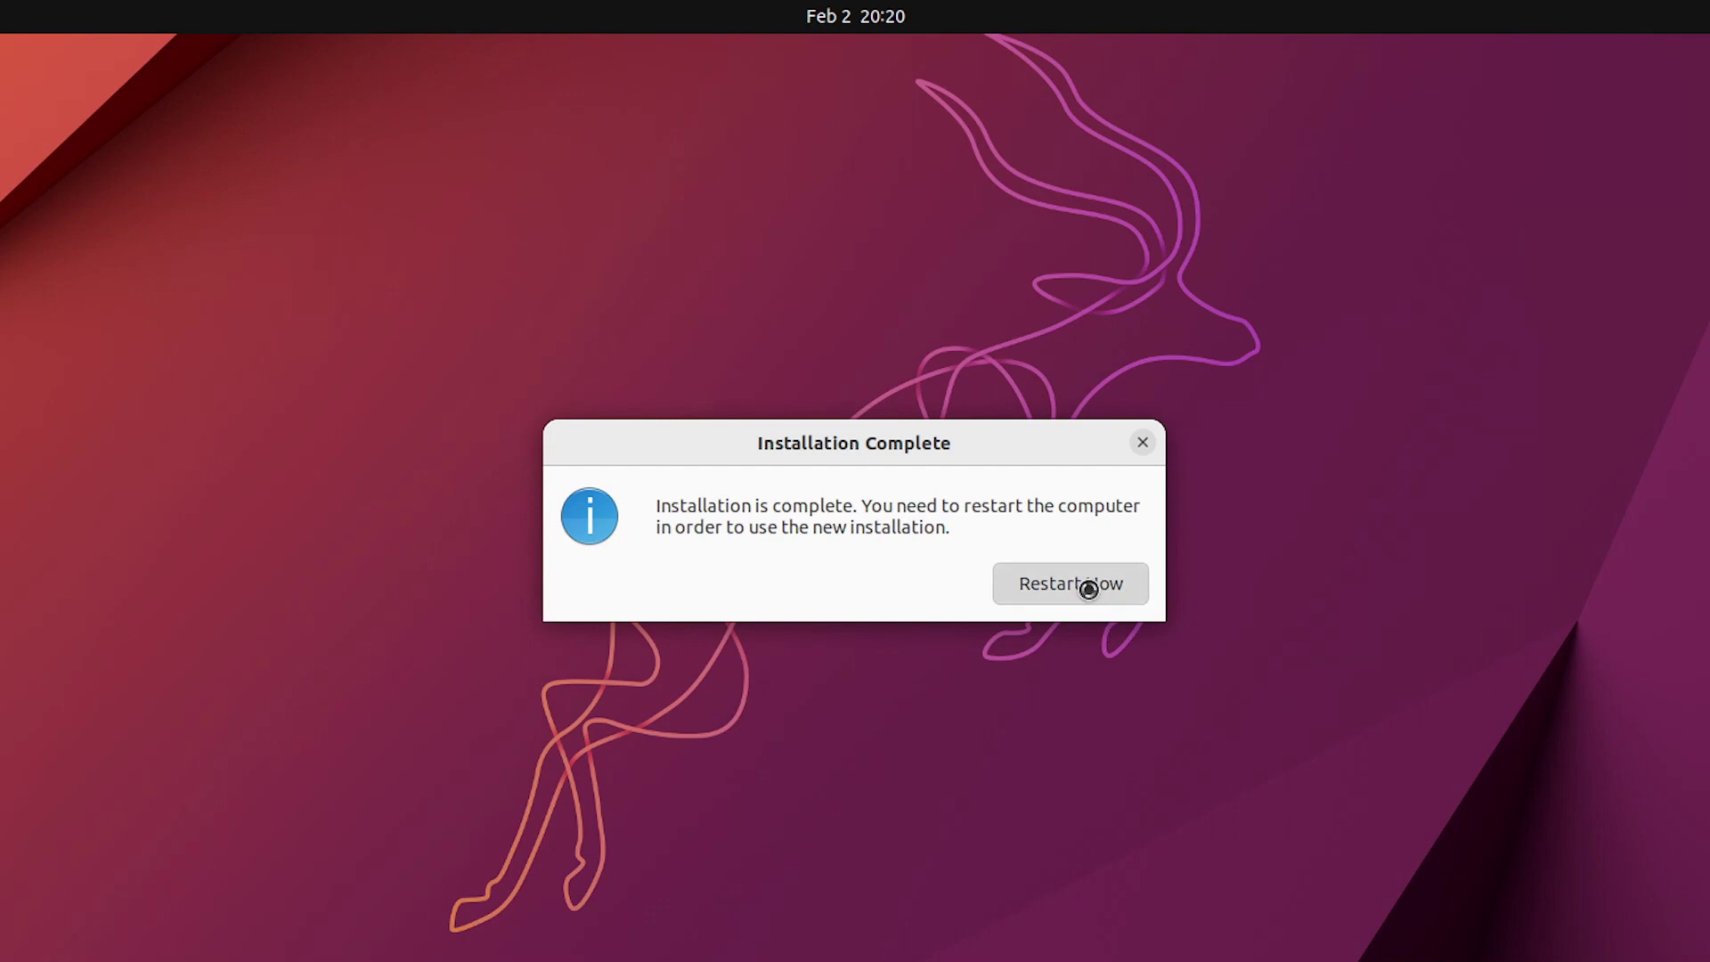
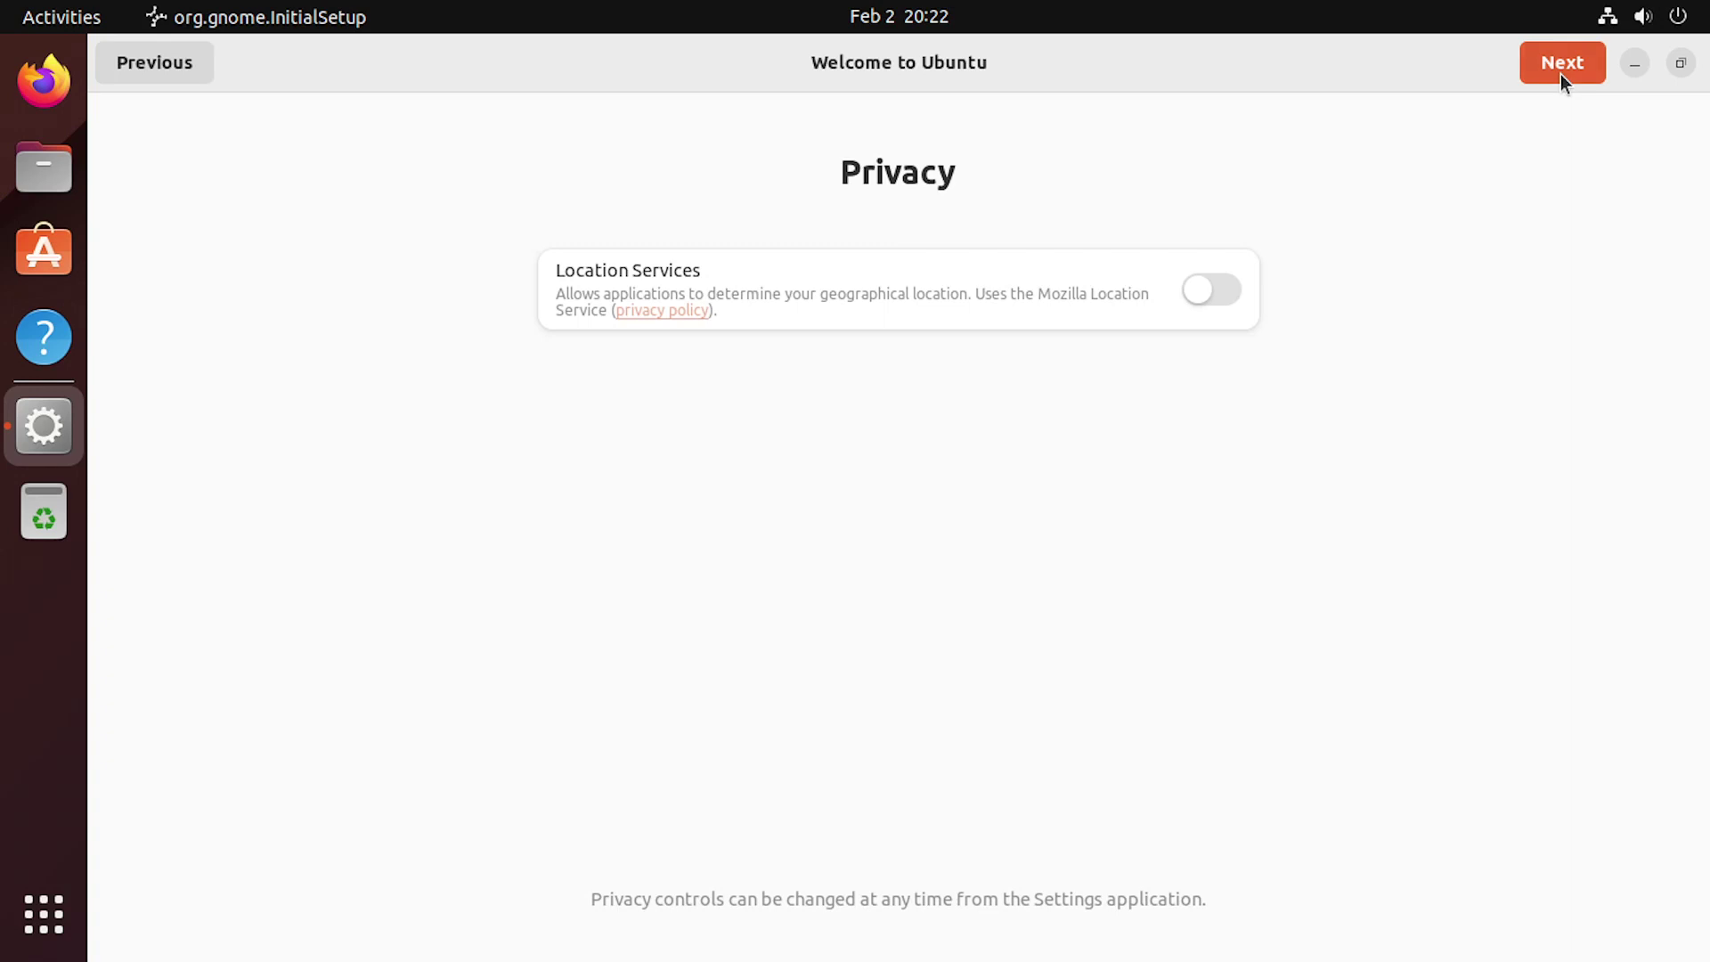
{"action": "left_click", "coordinate": [1560, 64]}
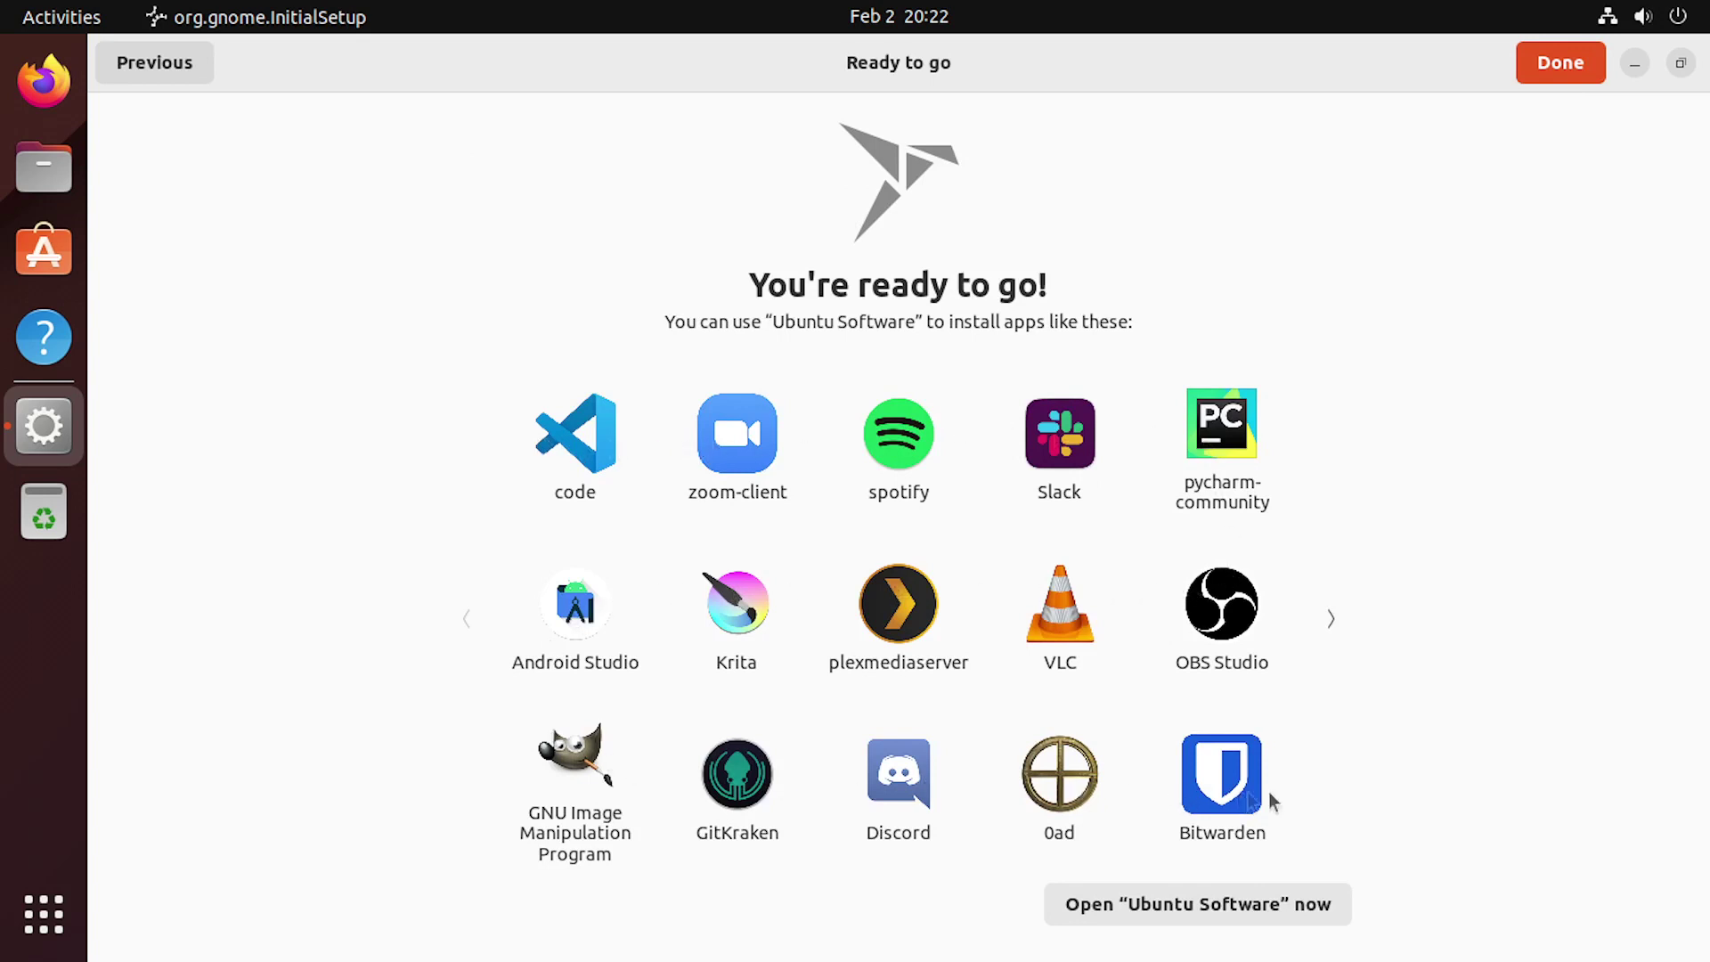
{"action": "left_click", "coordinate": [1567, 70]}
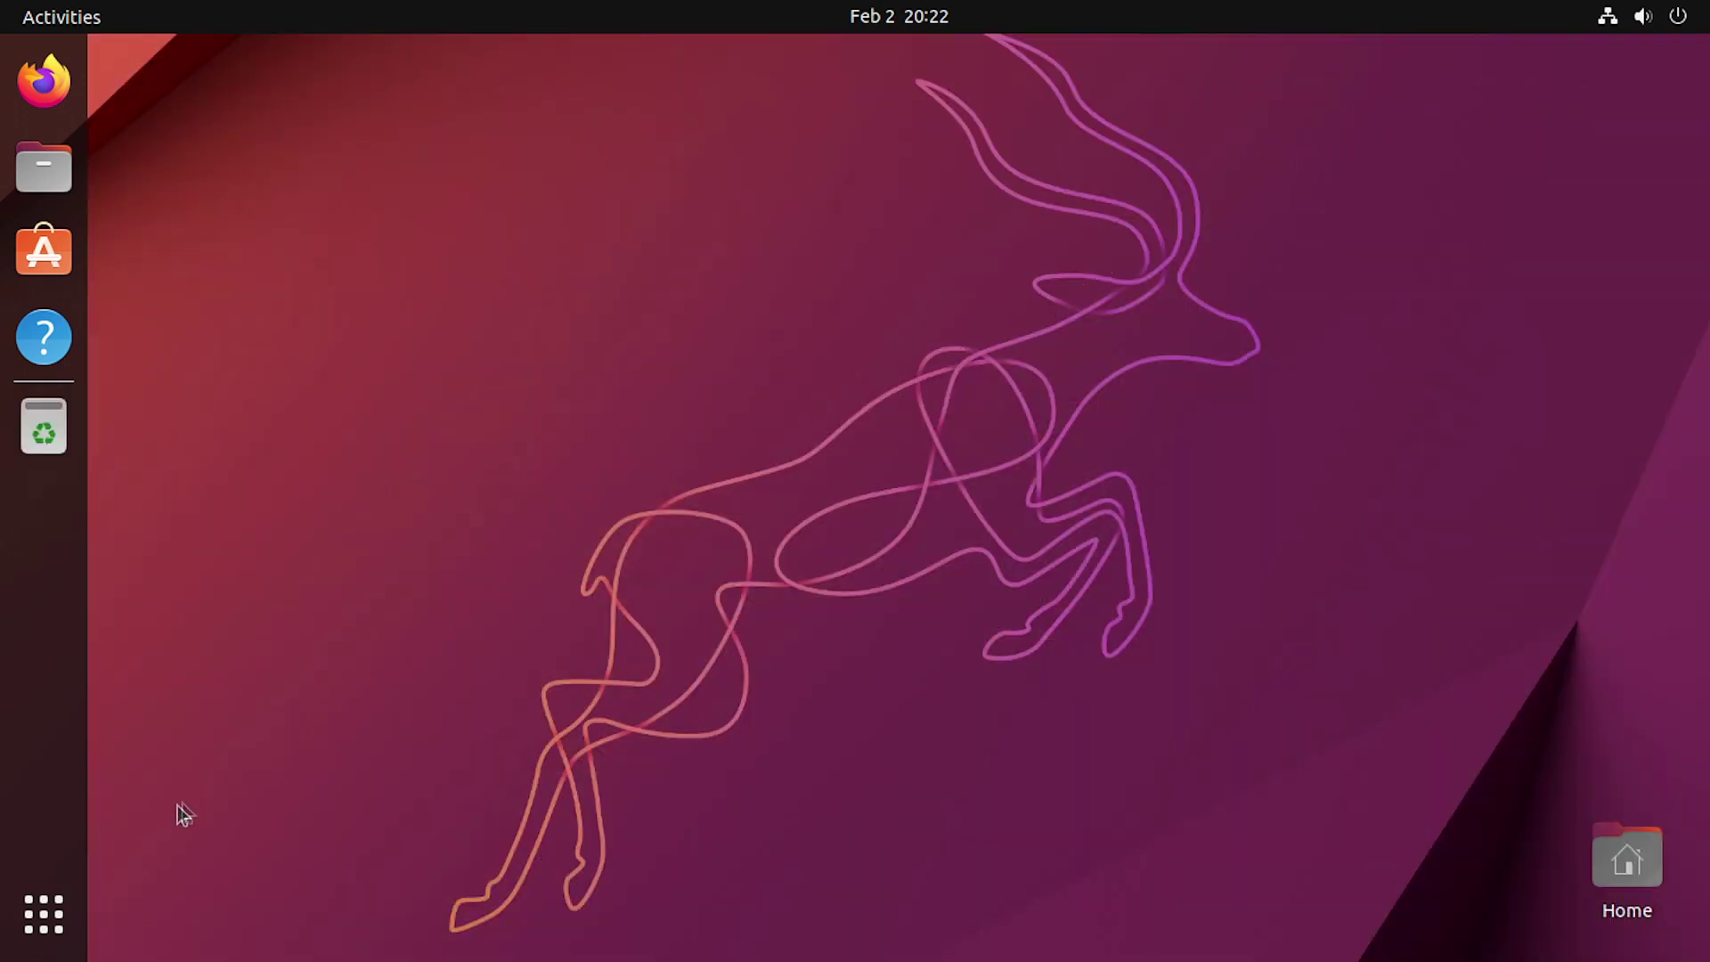
Review the Network, Displays, Power and Applications pages in Settings, postponing the offered software update, and close Settings.
{"action": "left_click", "coordinate": [46, 928]}
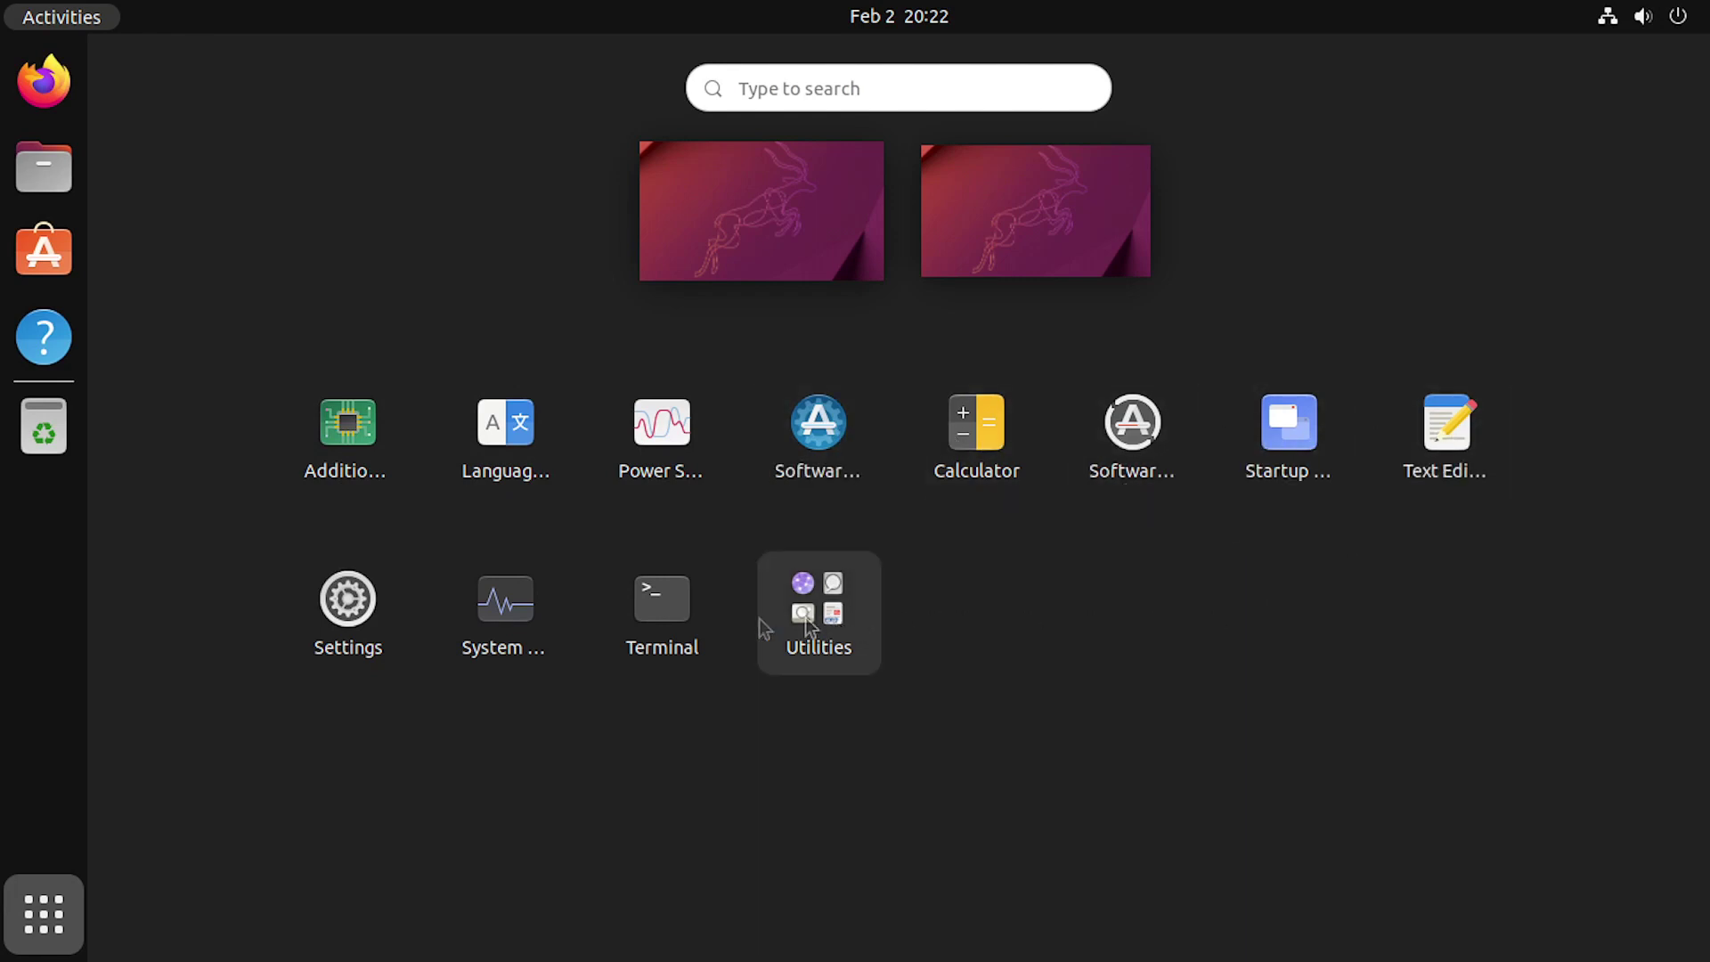
{"action": "left_click", "coordinate": [347, 611]}
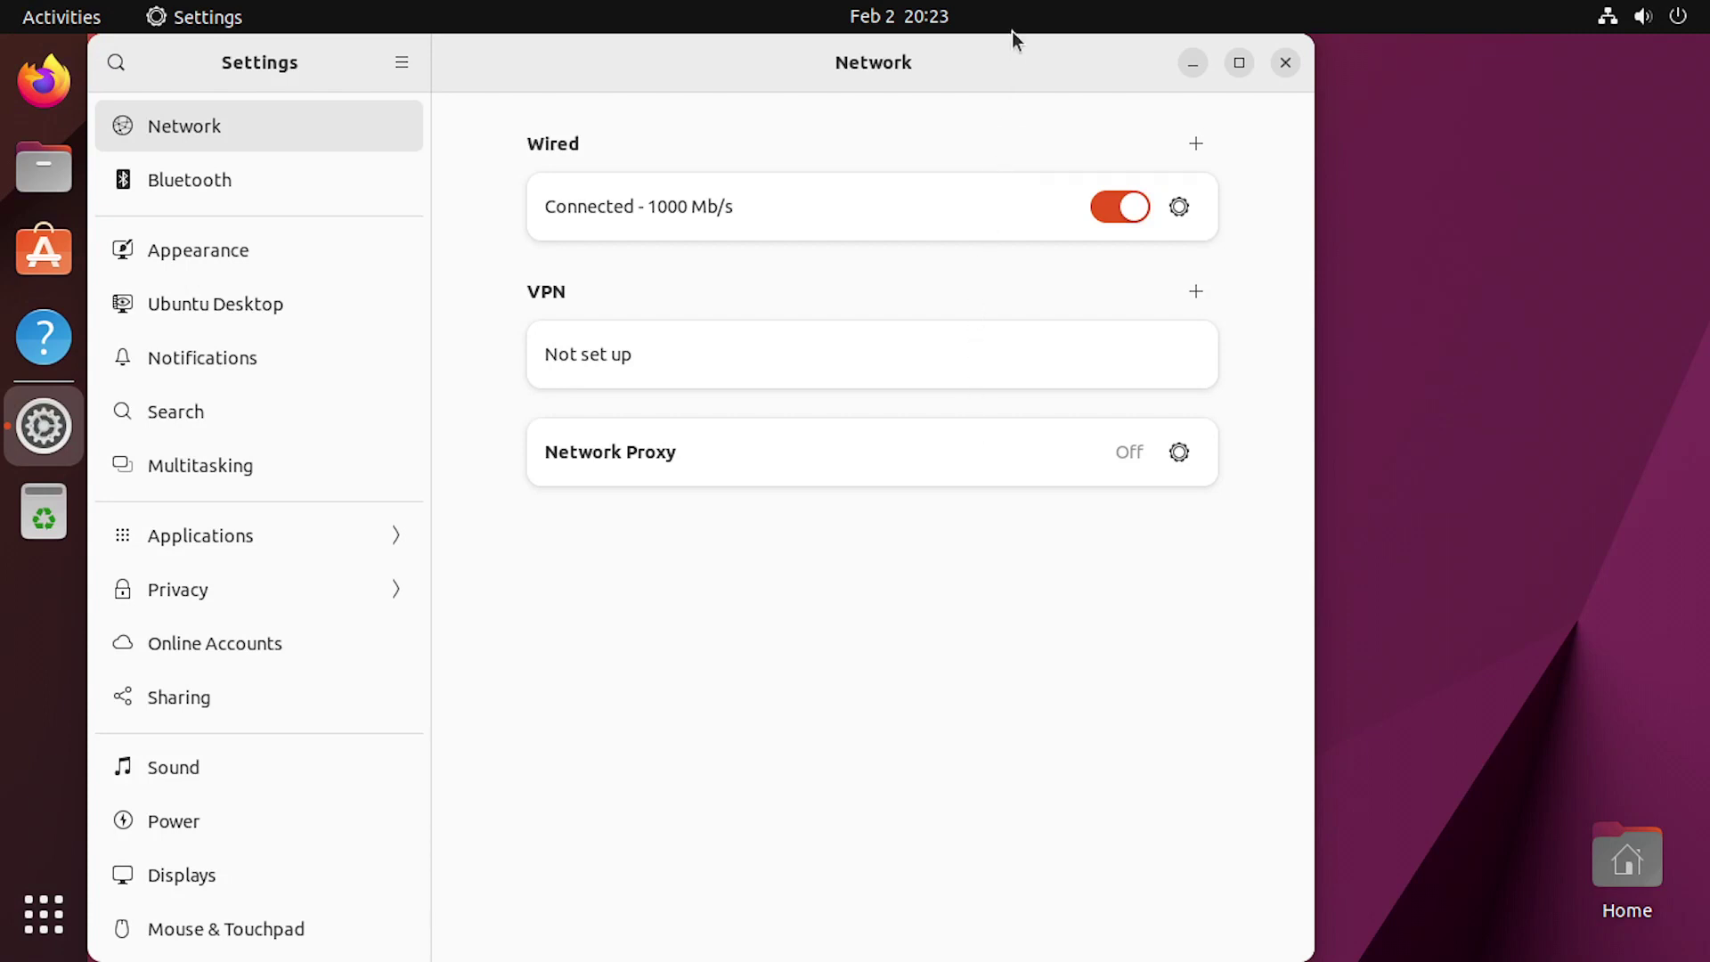
{"action": "left_click_drag", "start_coordinate": [1011, 53], "coordinate": [1181, 68]}
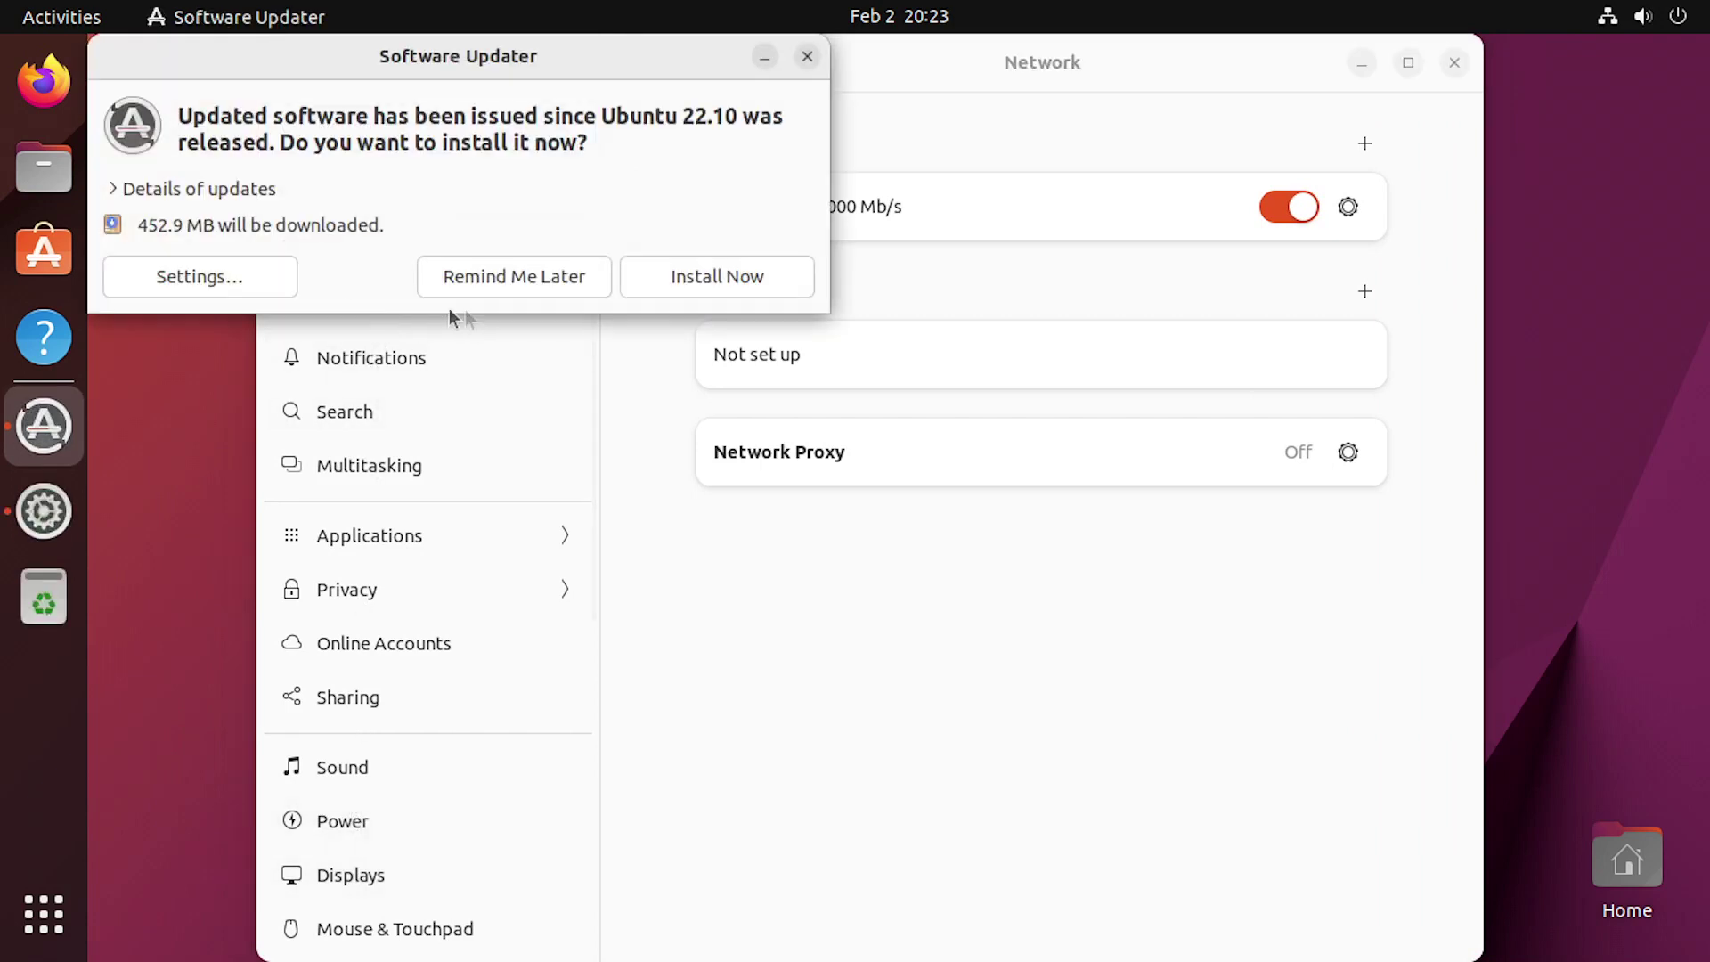
{"action": "left_click", "coordinate": [509, 283]}
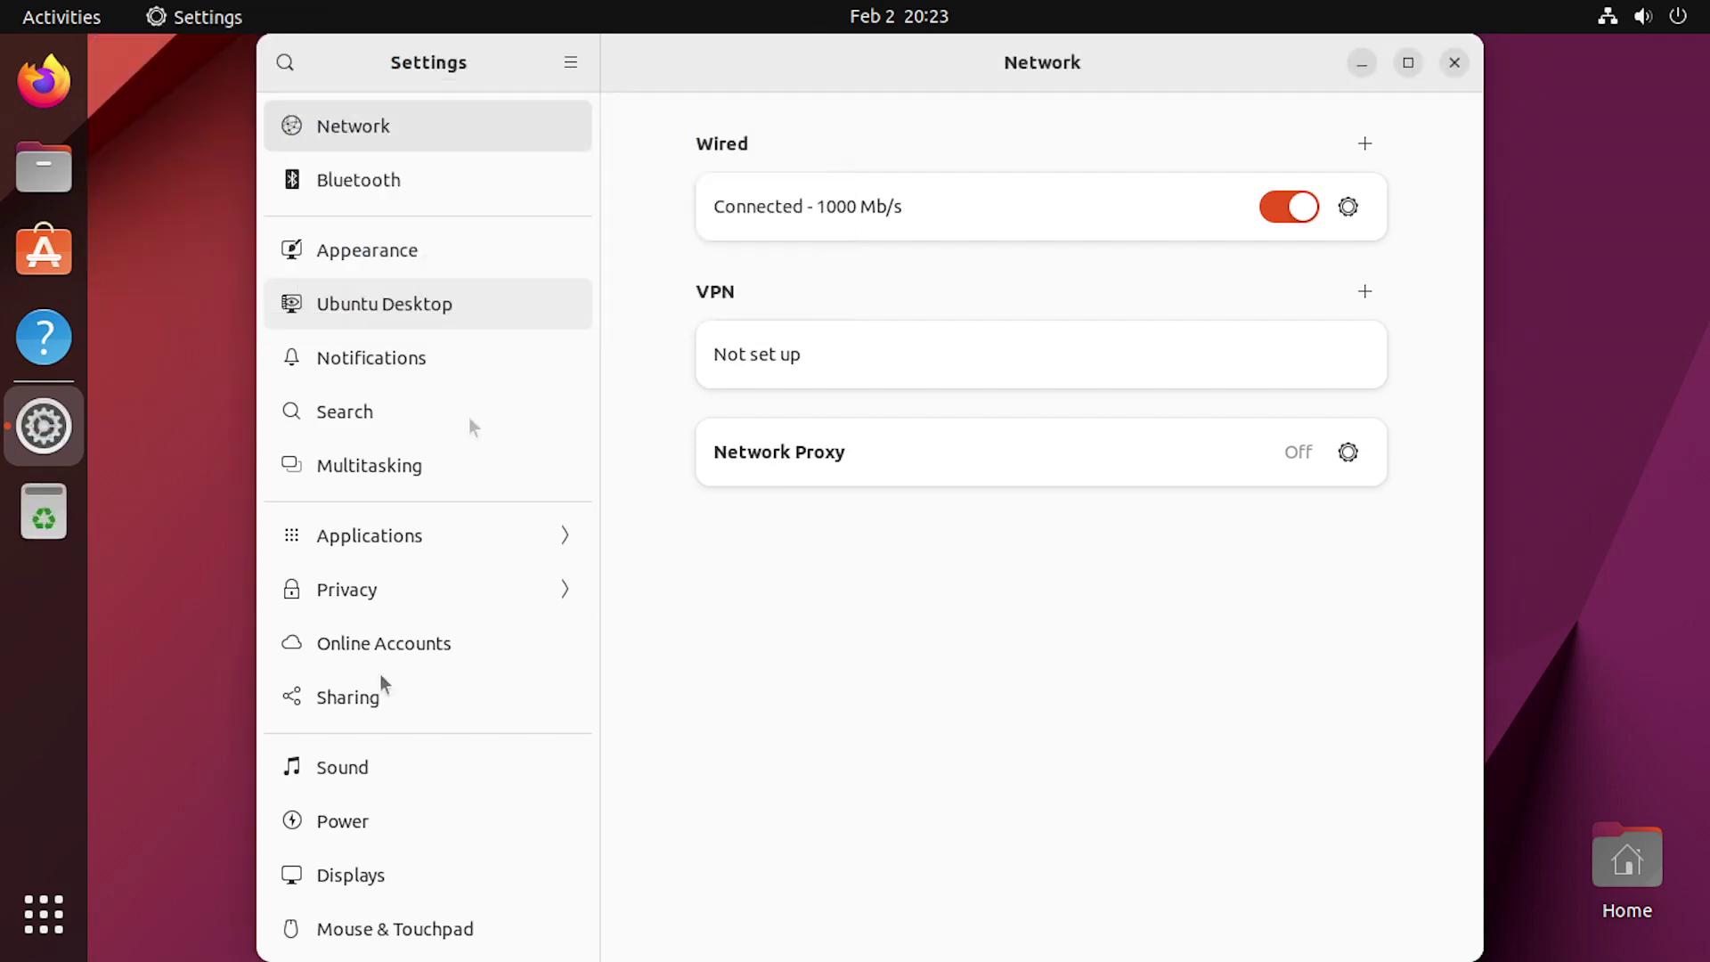
{"action": "left_click", "coordinate": [341, 877]}
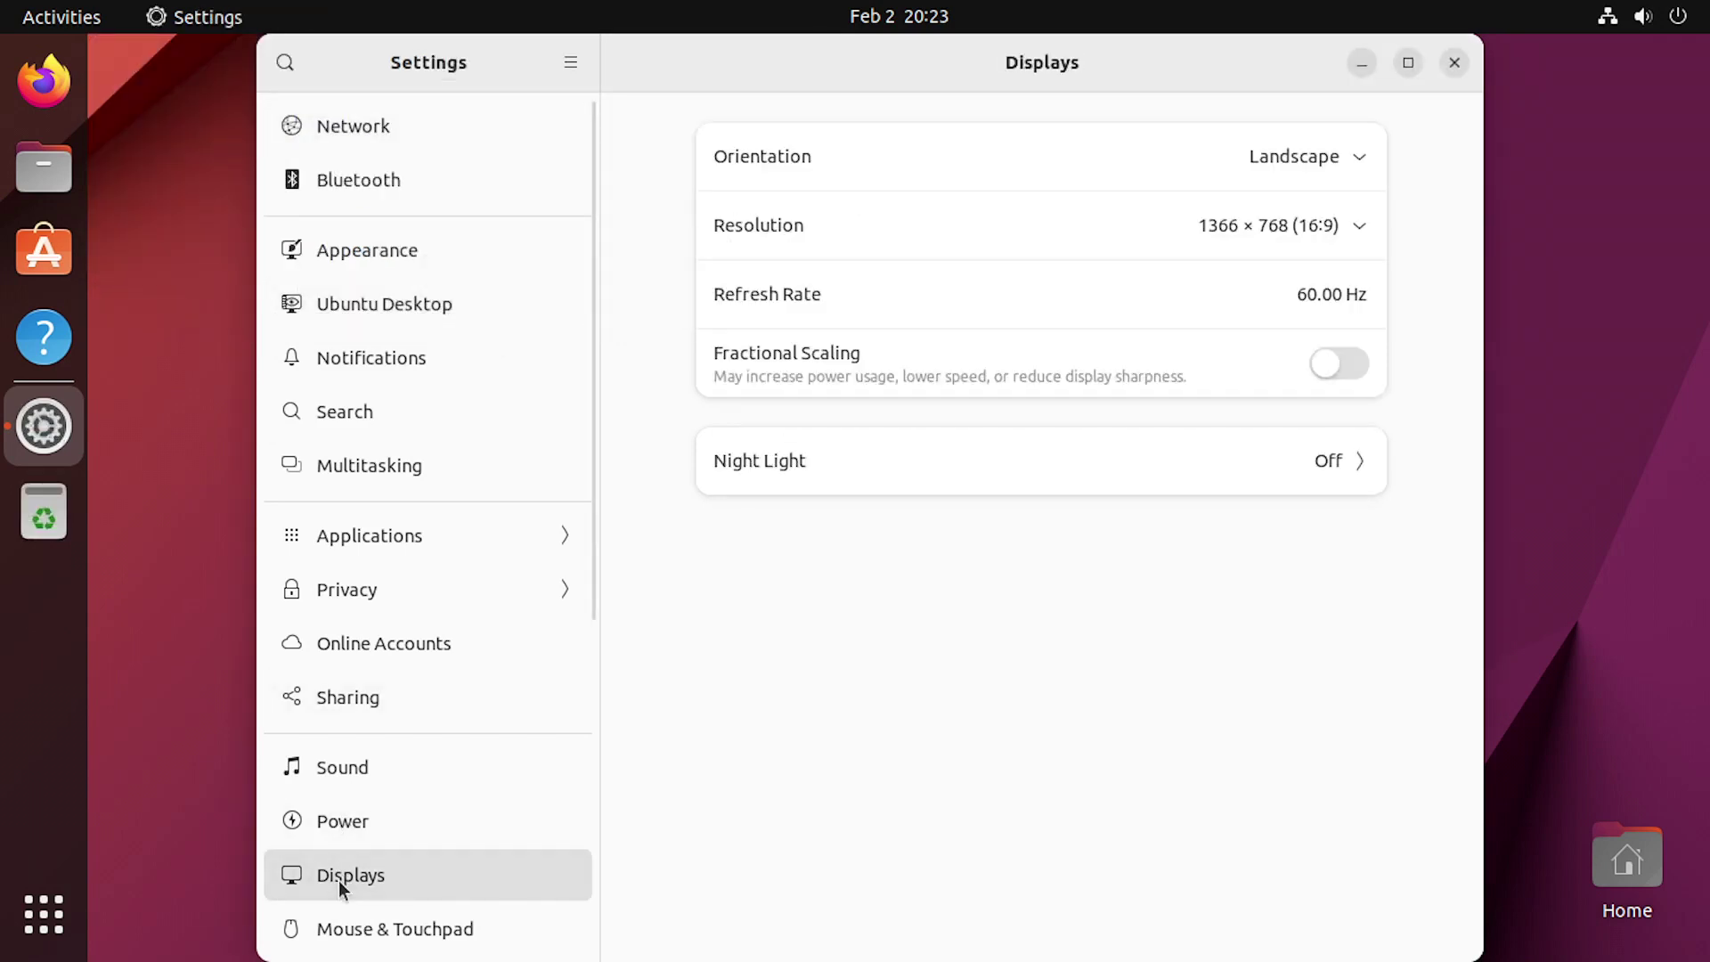
{"action": "left_click", "coordinate": [388, 821]}
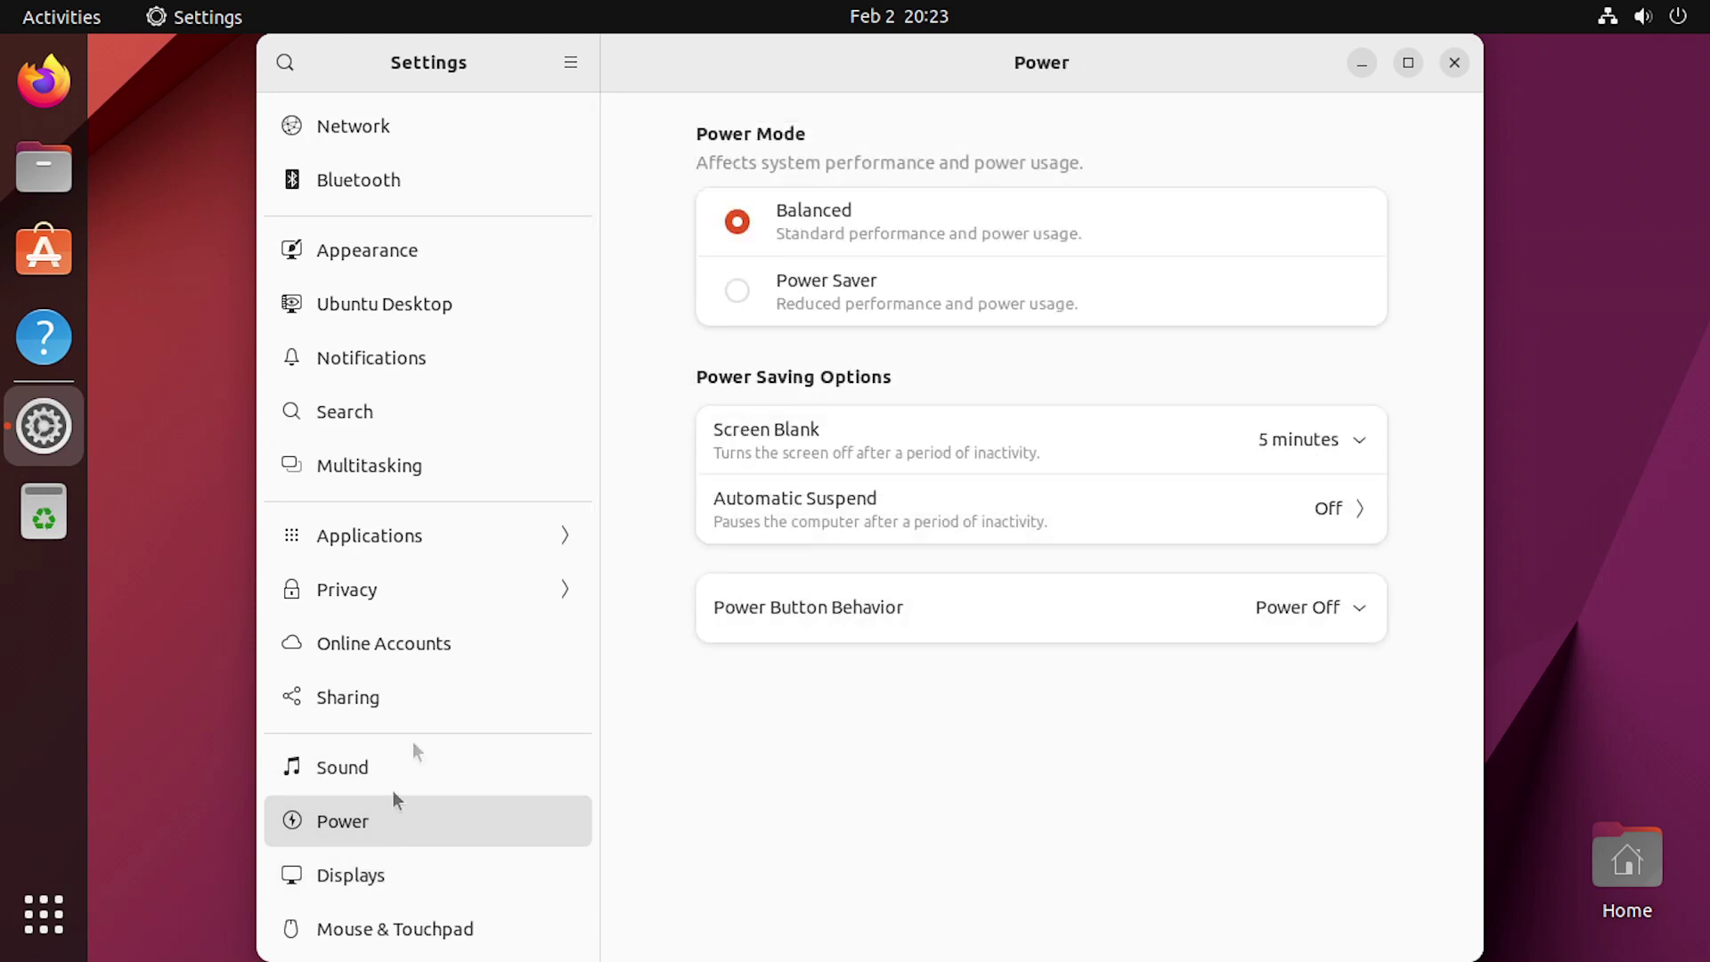
{"action": "left_click", "coordinate": [446, 537]}
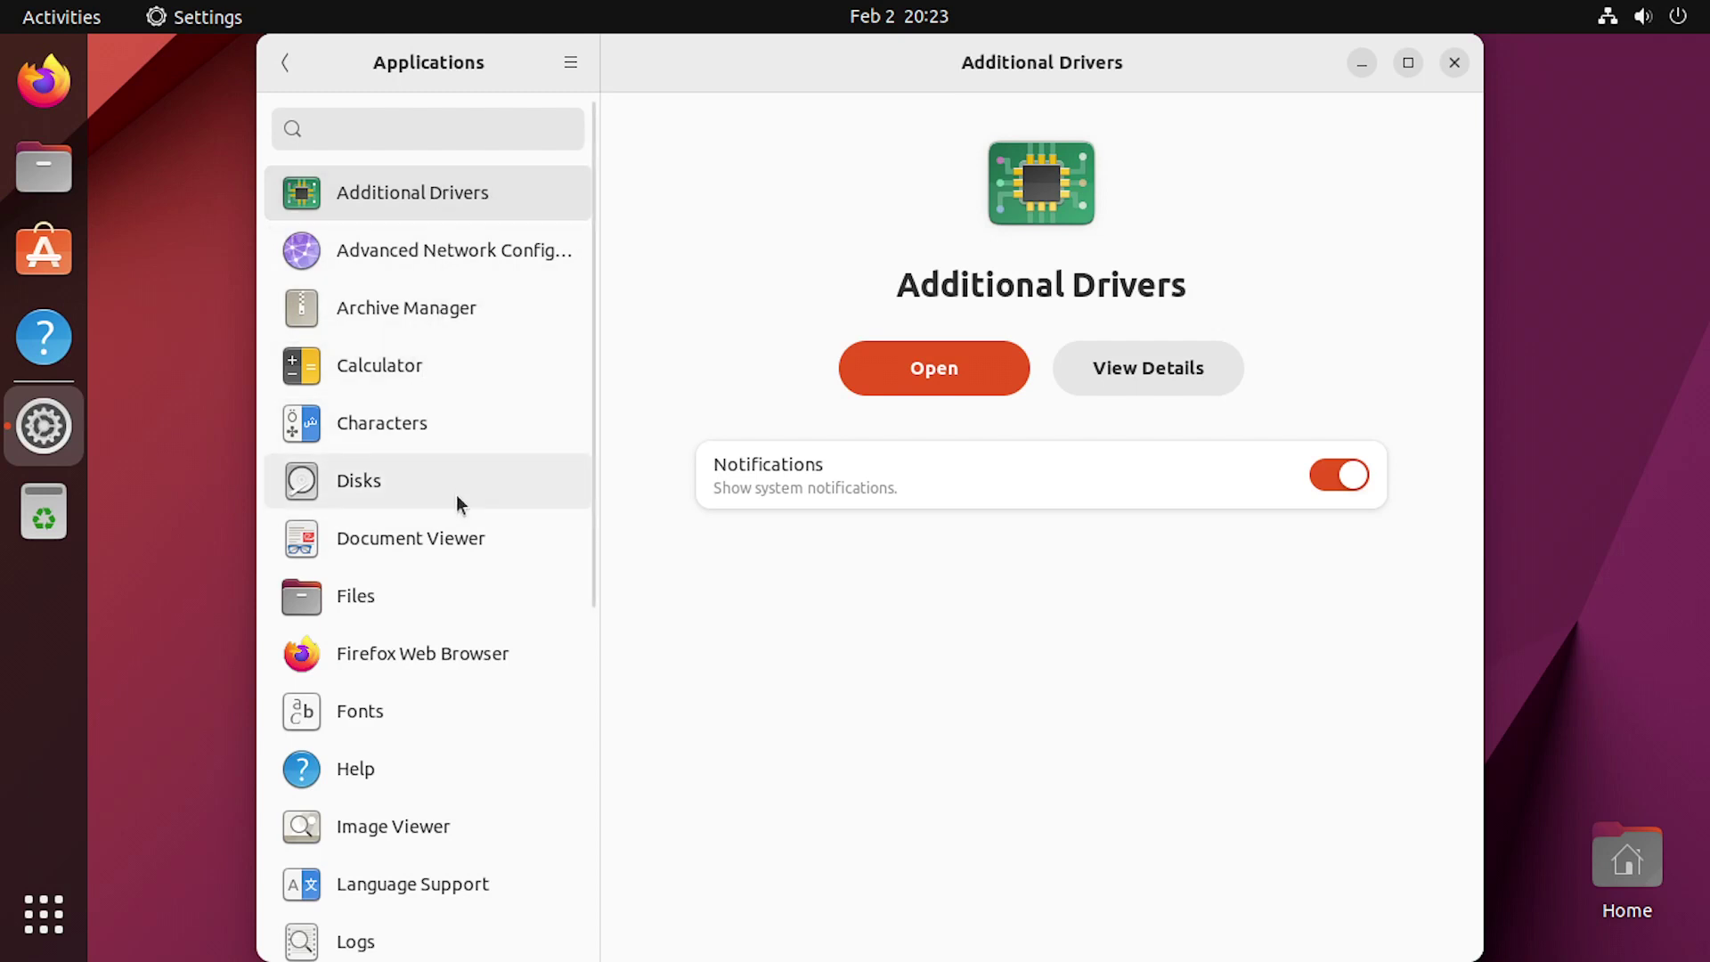
{"action": "left_click", "coordinate": [1454, 62]}
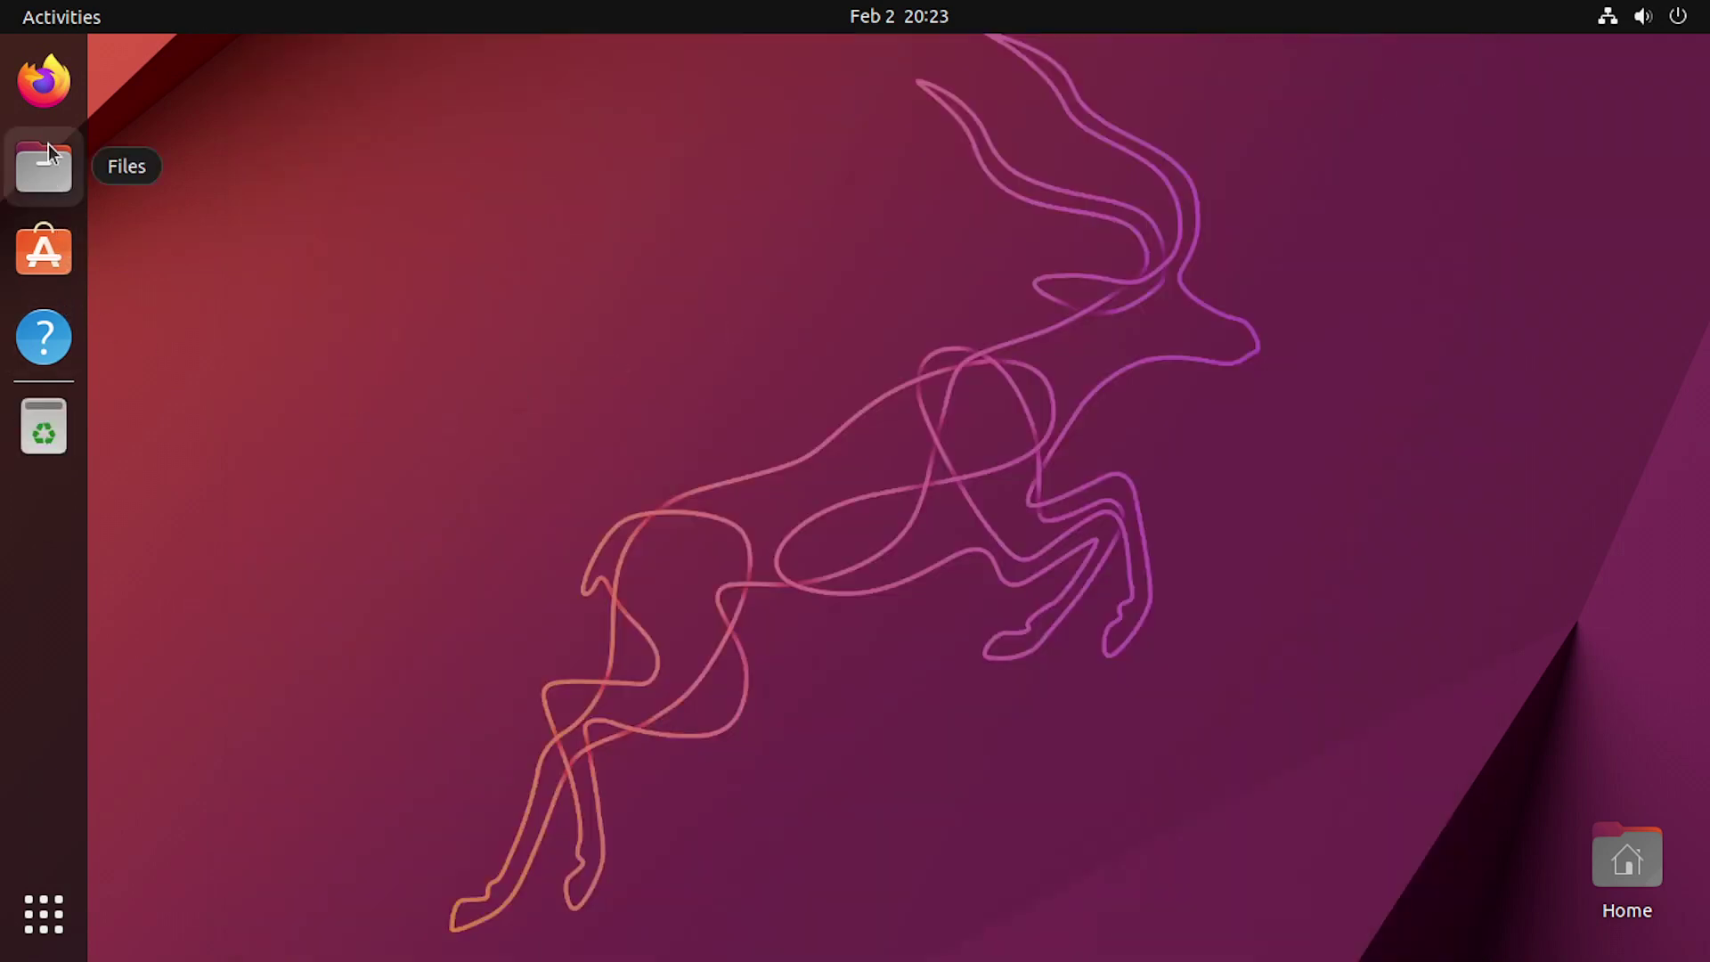
Open Firefox, view the Firefox Privacy Notice and close its tab.
{"action": "left_click", "coordinate": [44, 85]}
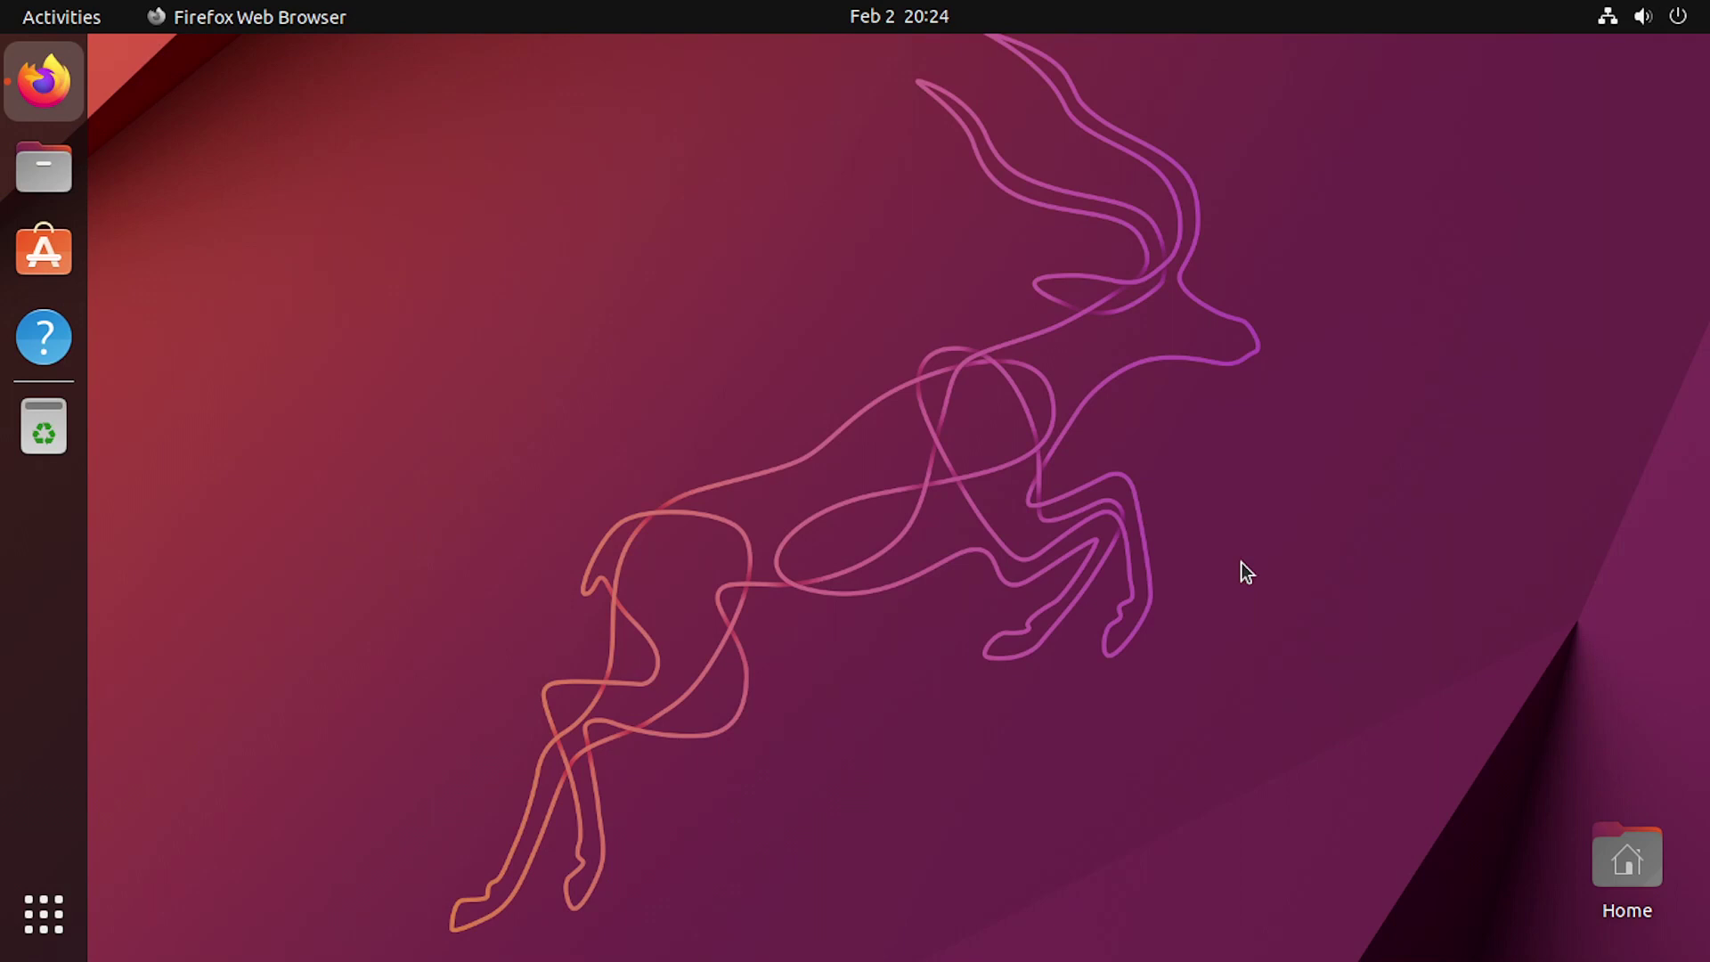
{"action": "left_click", "coordinate": [55, 82]}
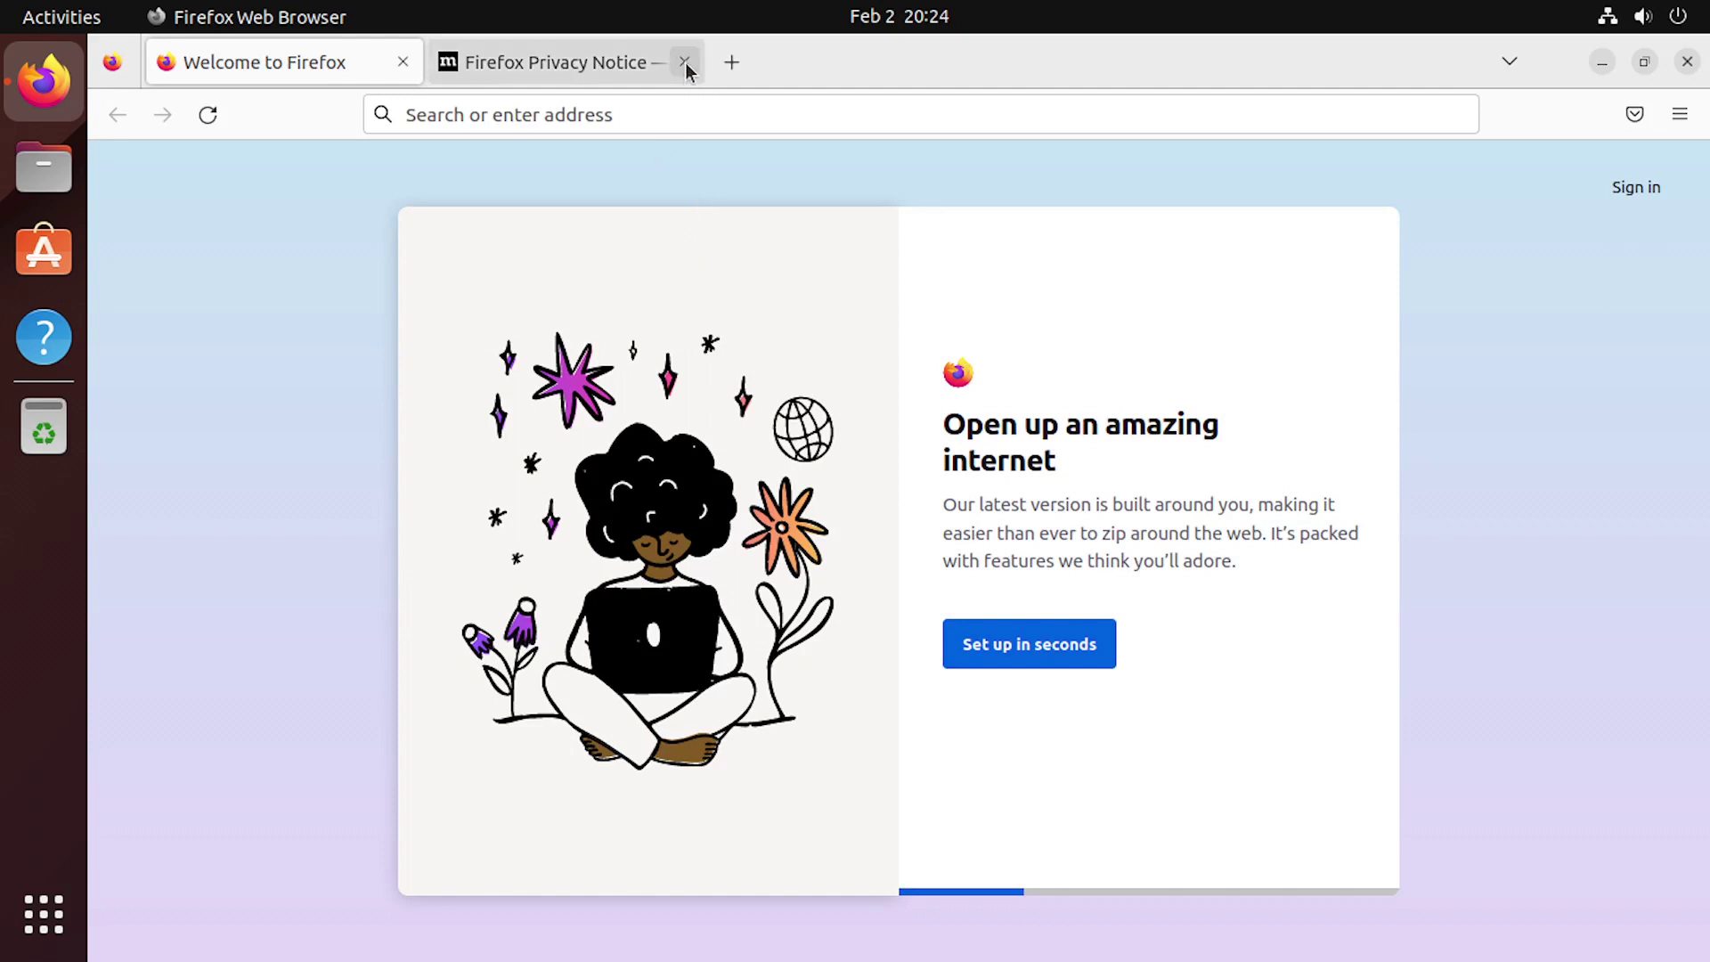
{"action": "left_click", "coordinate": [578, 65]}
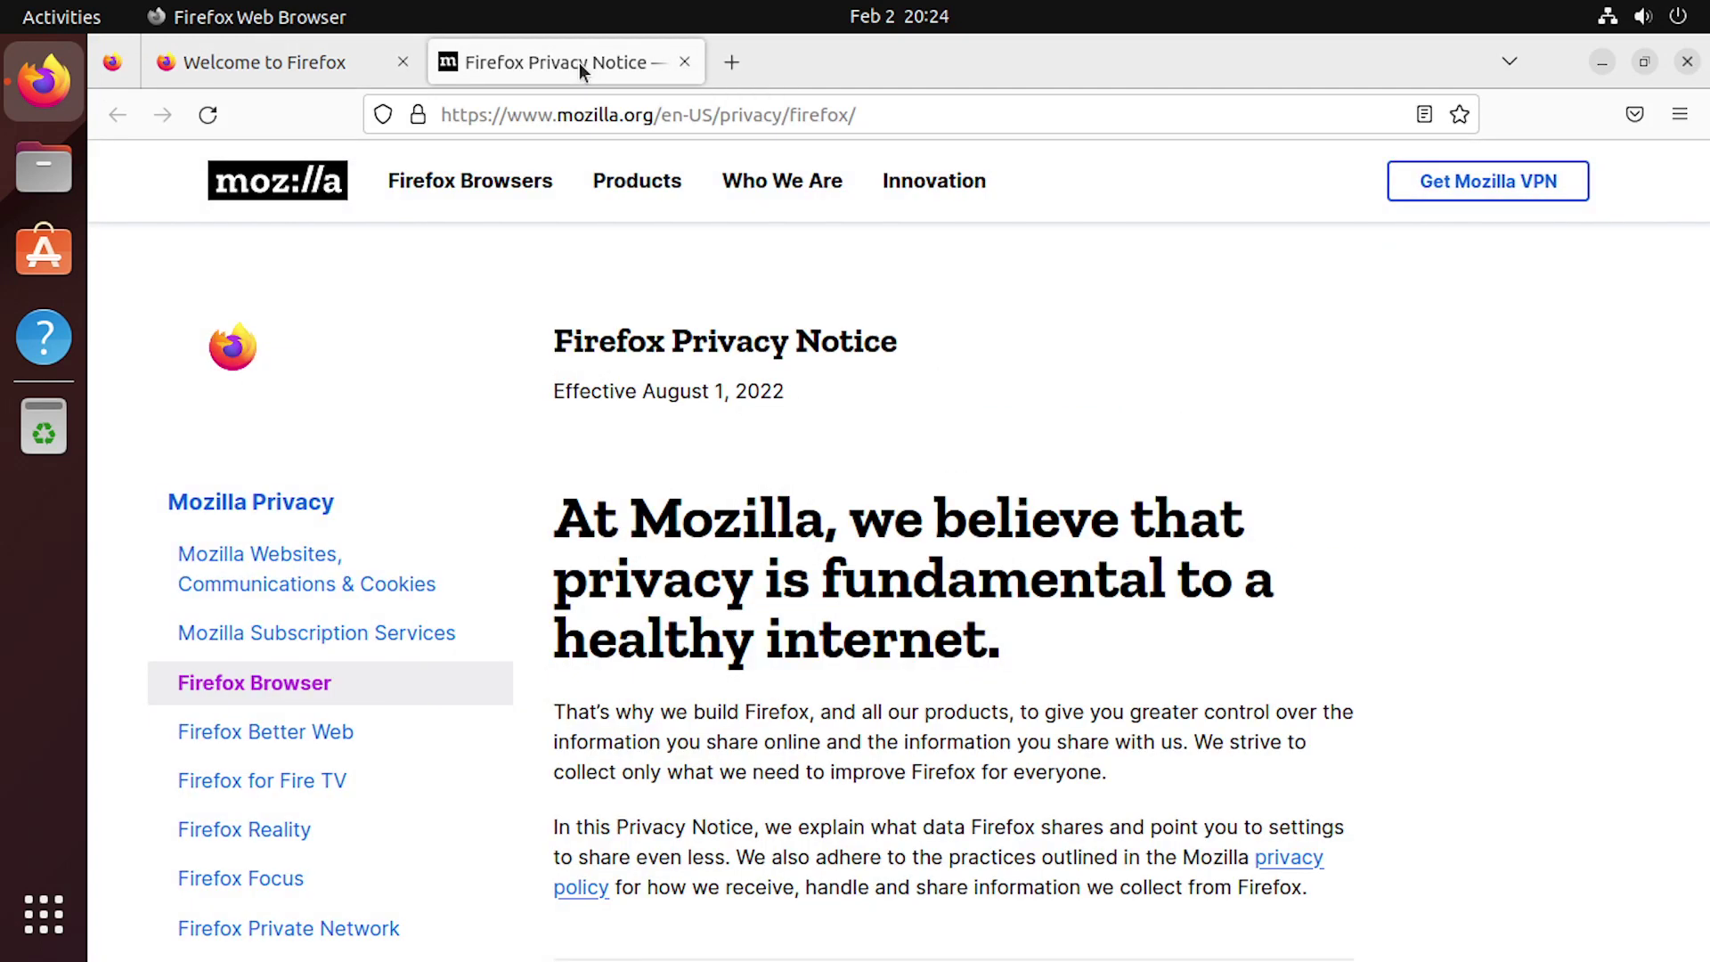
{"action": "left_click", "coordinate": [683, 62]}
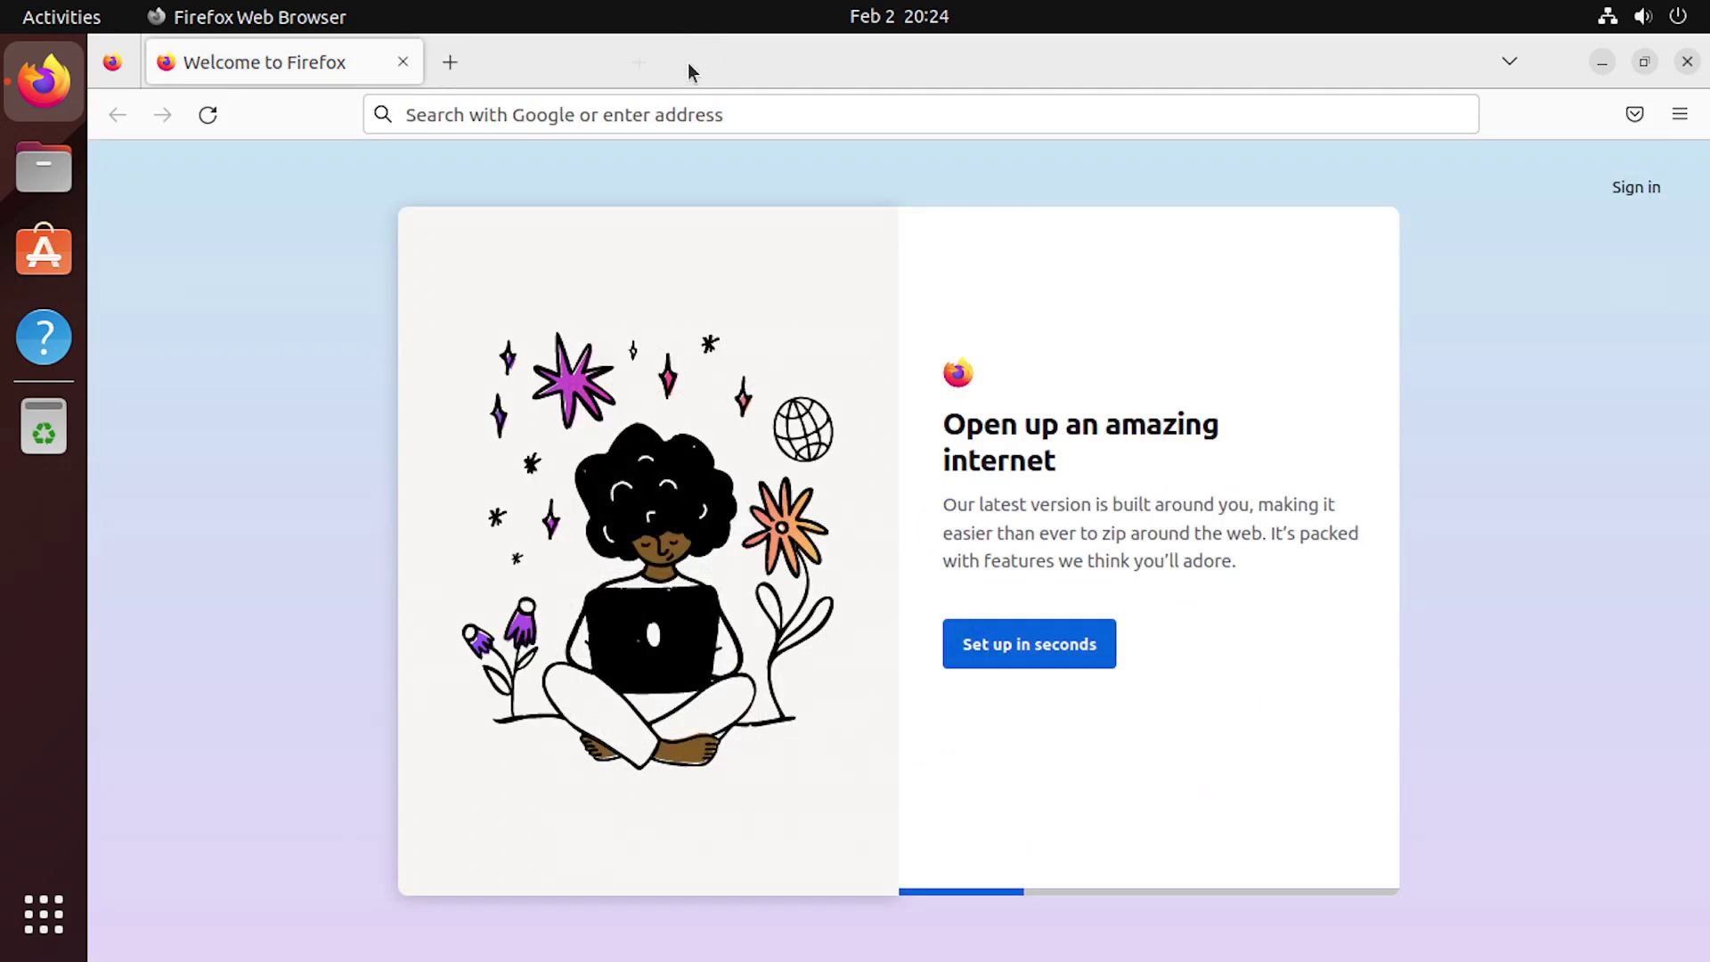
{"action": "left_click", "coordinate": [809, 117]}
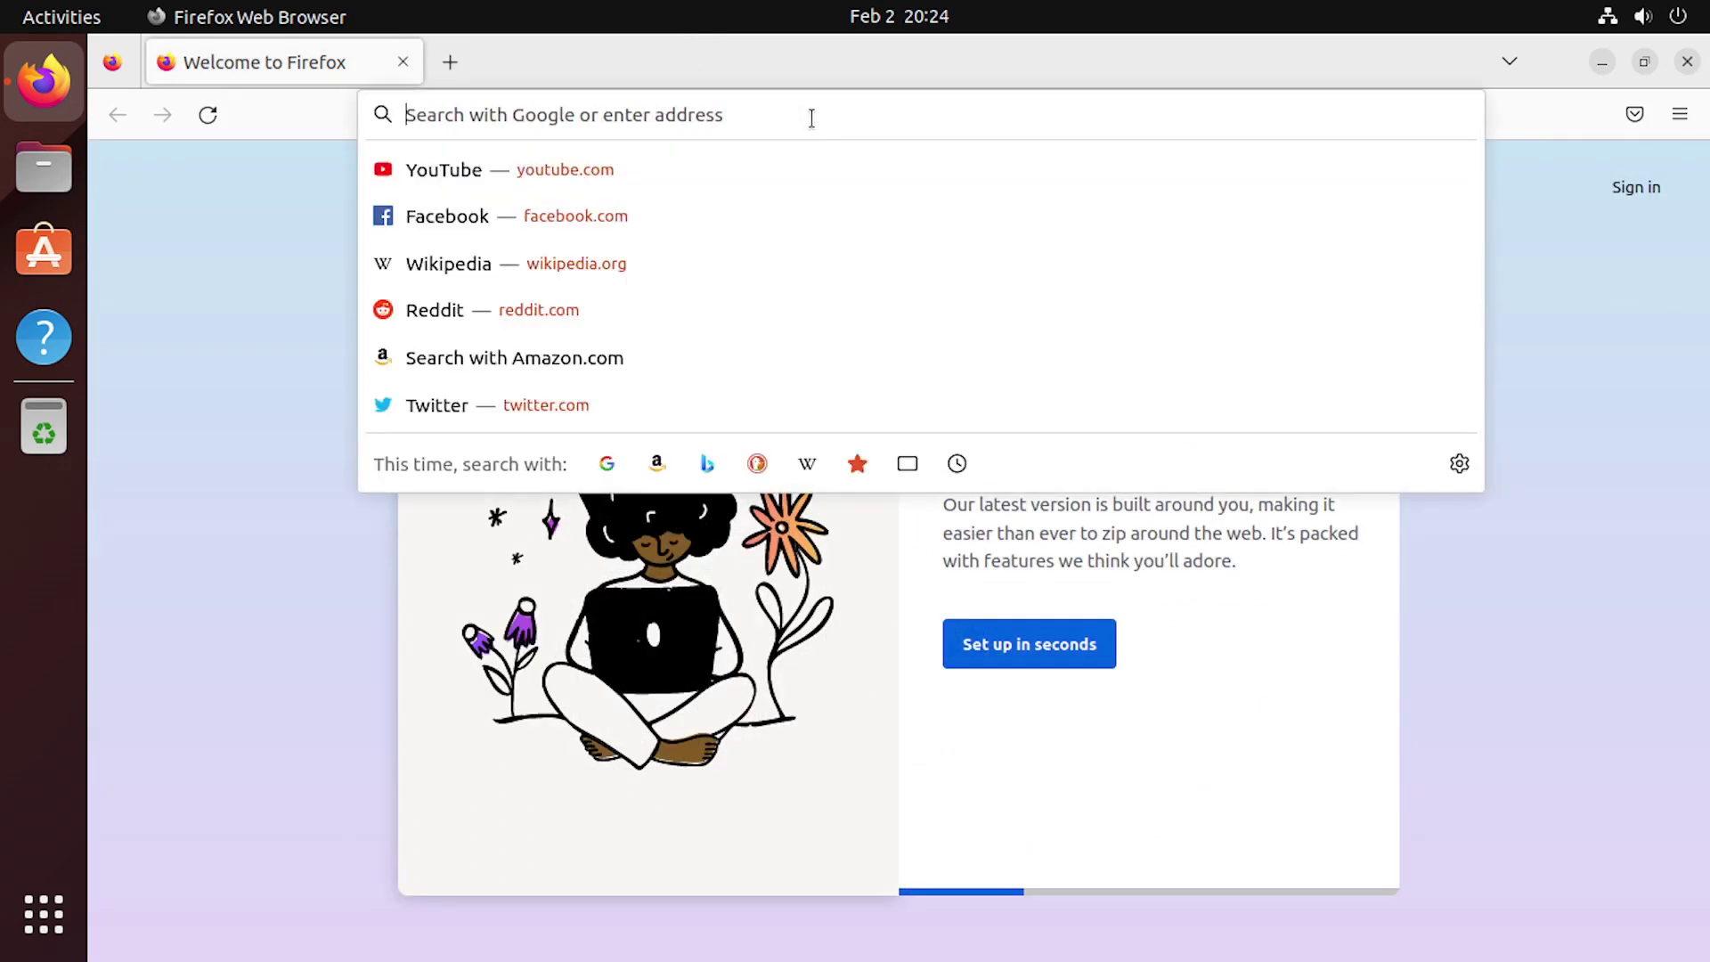
{"action": "type", "text": "www"}
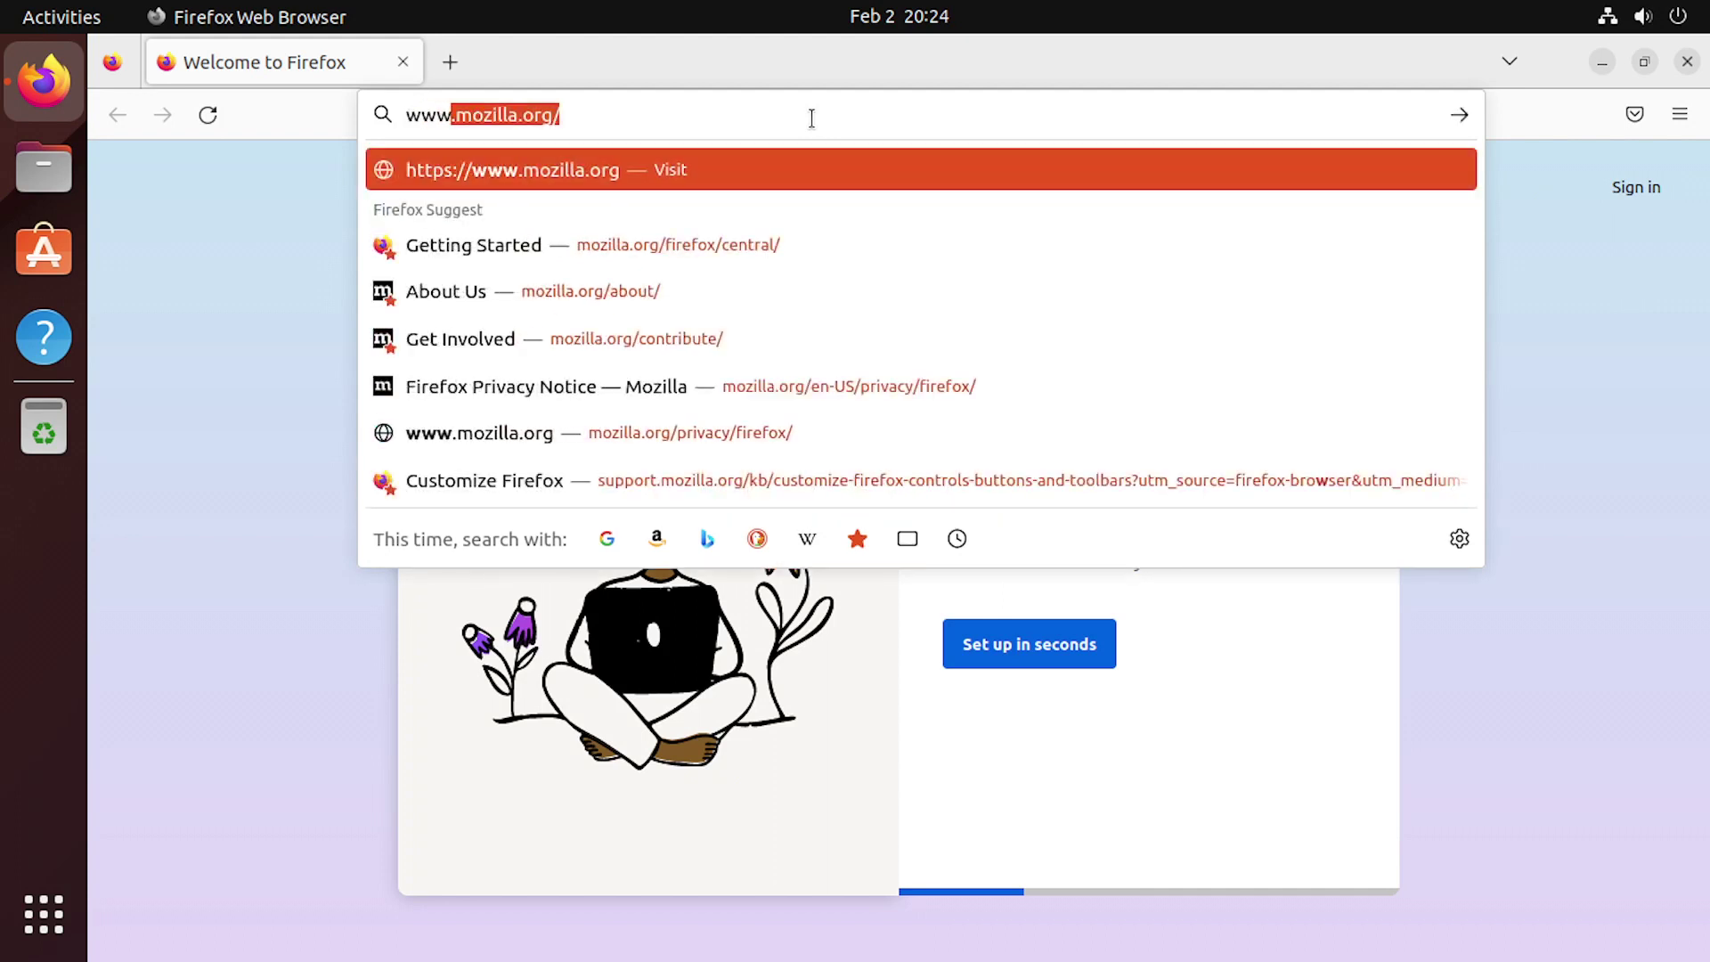
{"action": "type", "text": ".google.com"}
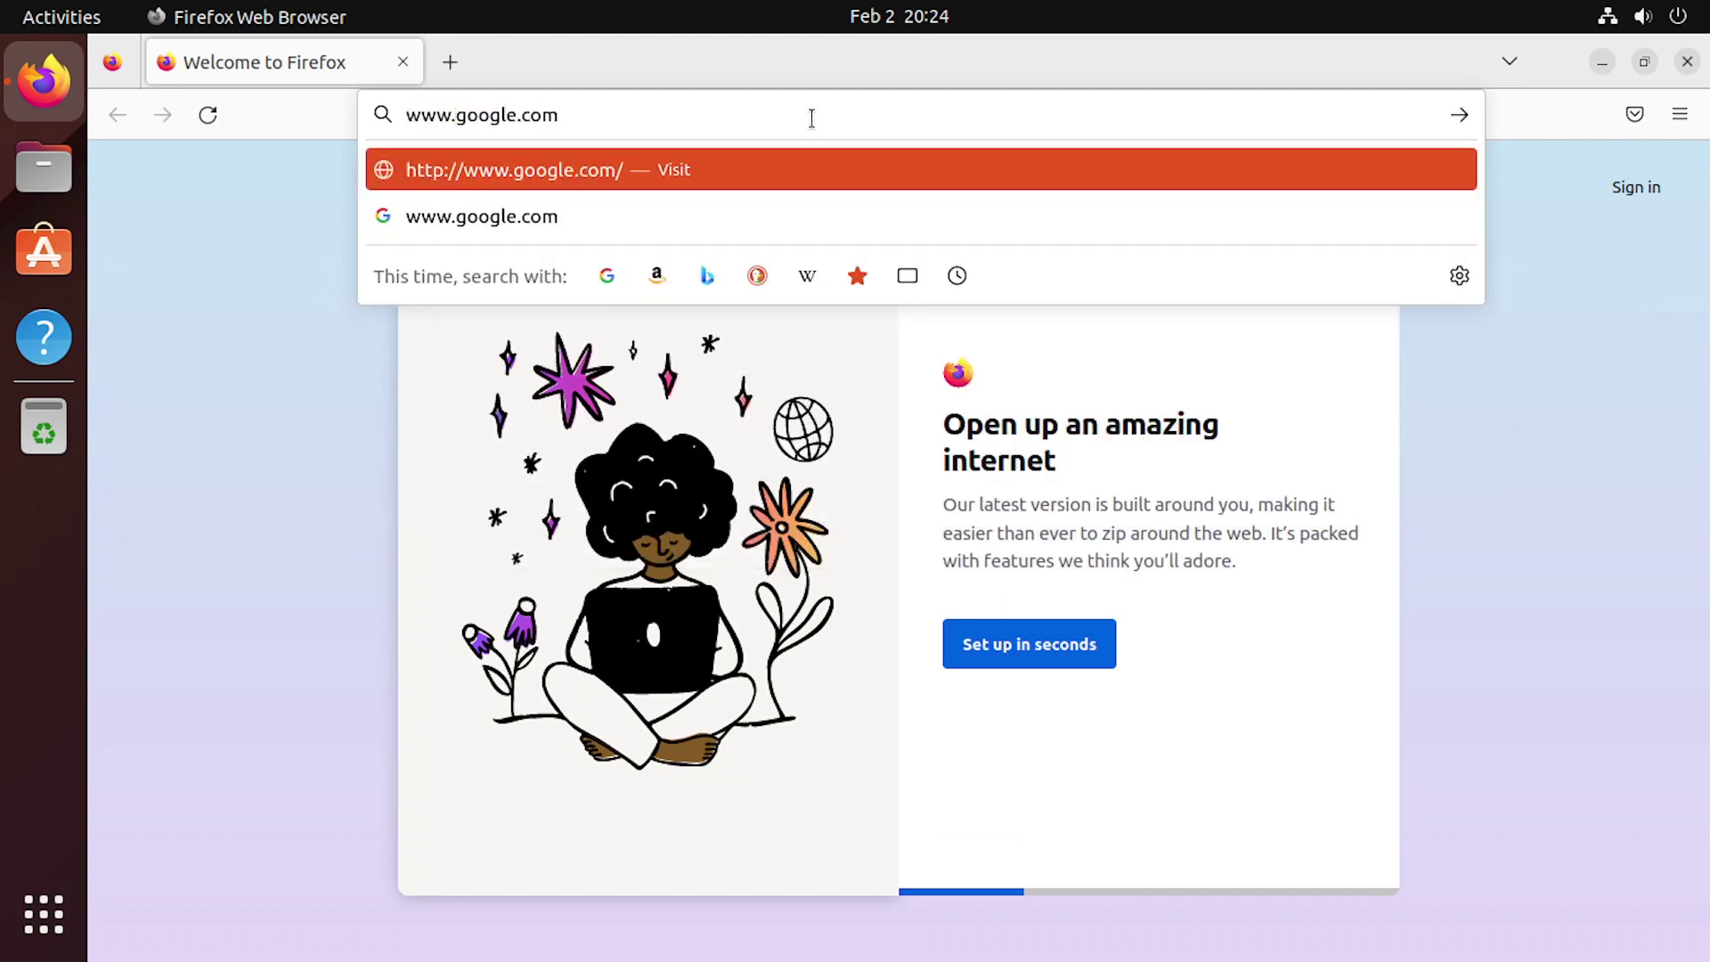
{"action": "key", "text": "Return"}
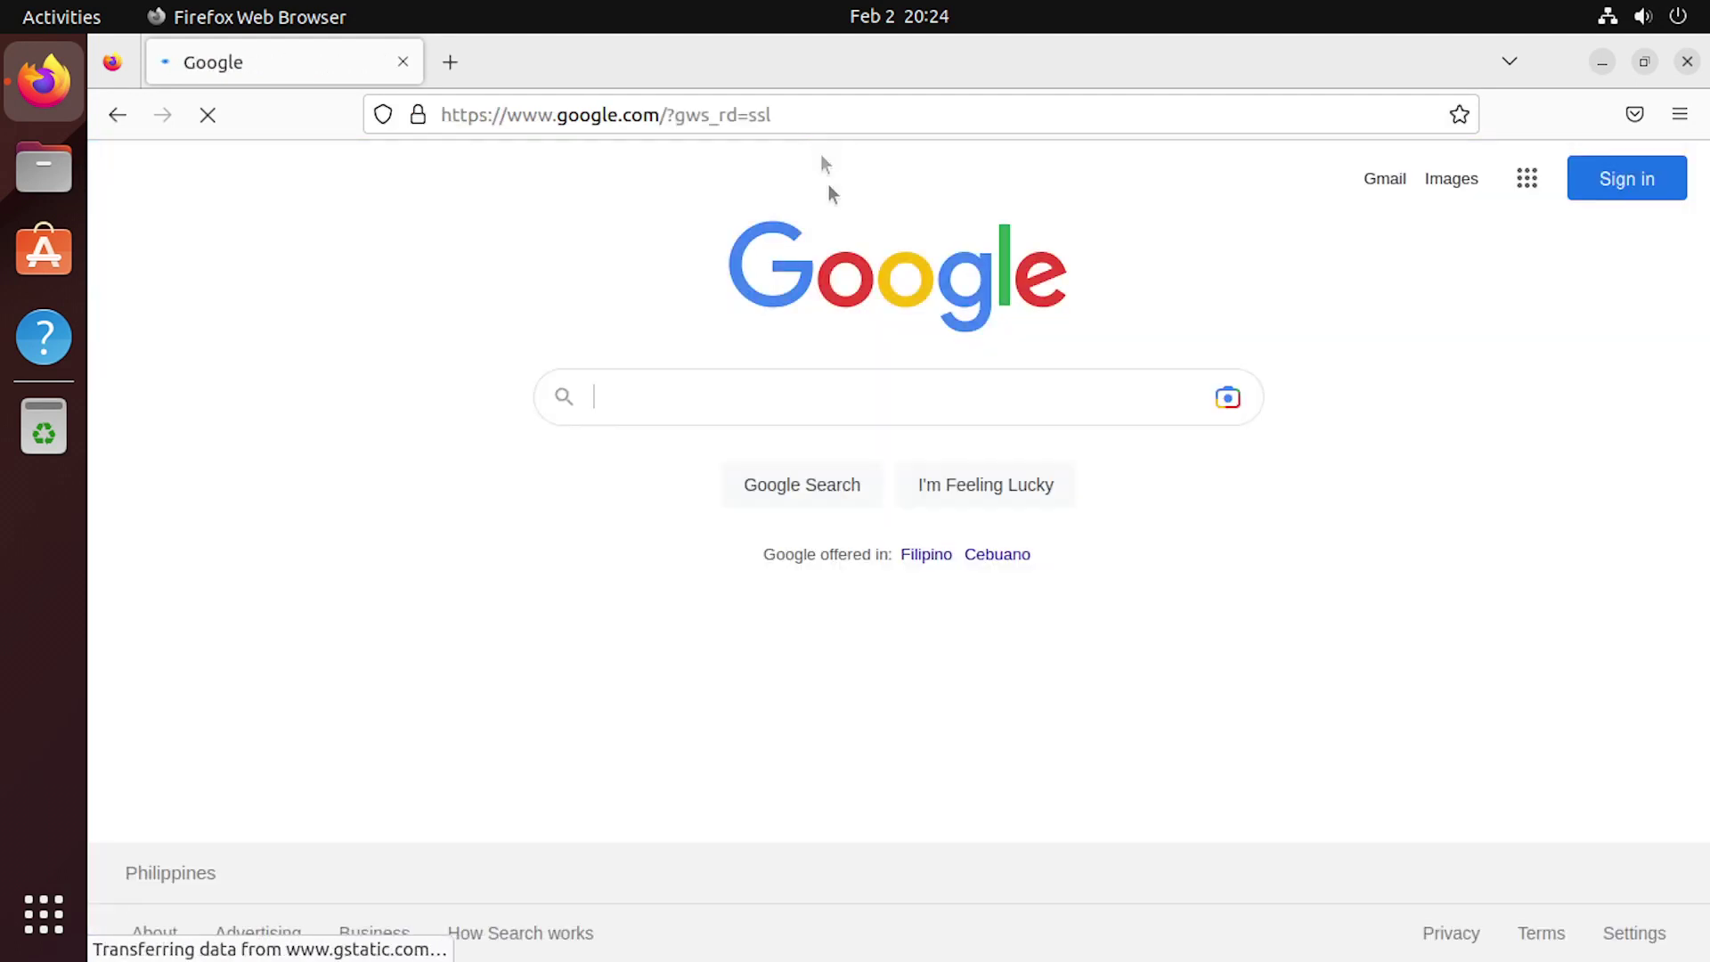
Search Google for "ubuntu" to test the internet connection, and close Firefox.
{"action": "left_click", "coordinate": [847, 400]}
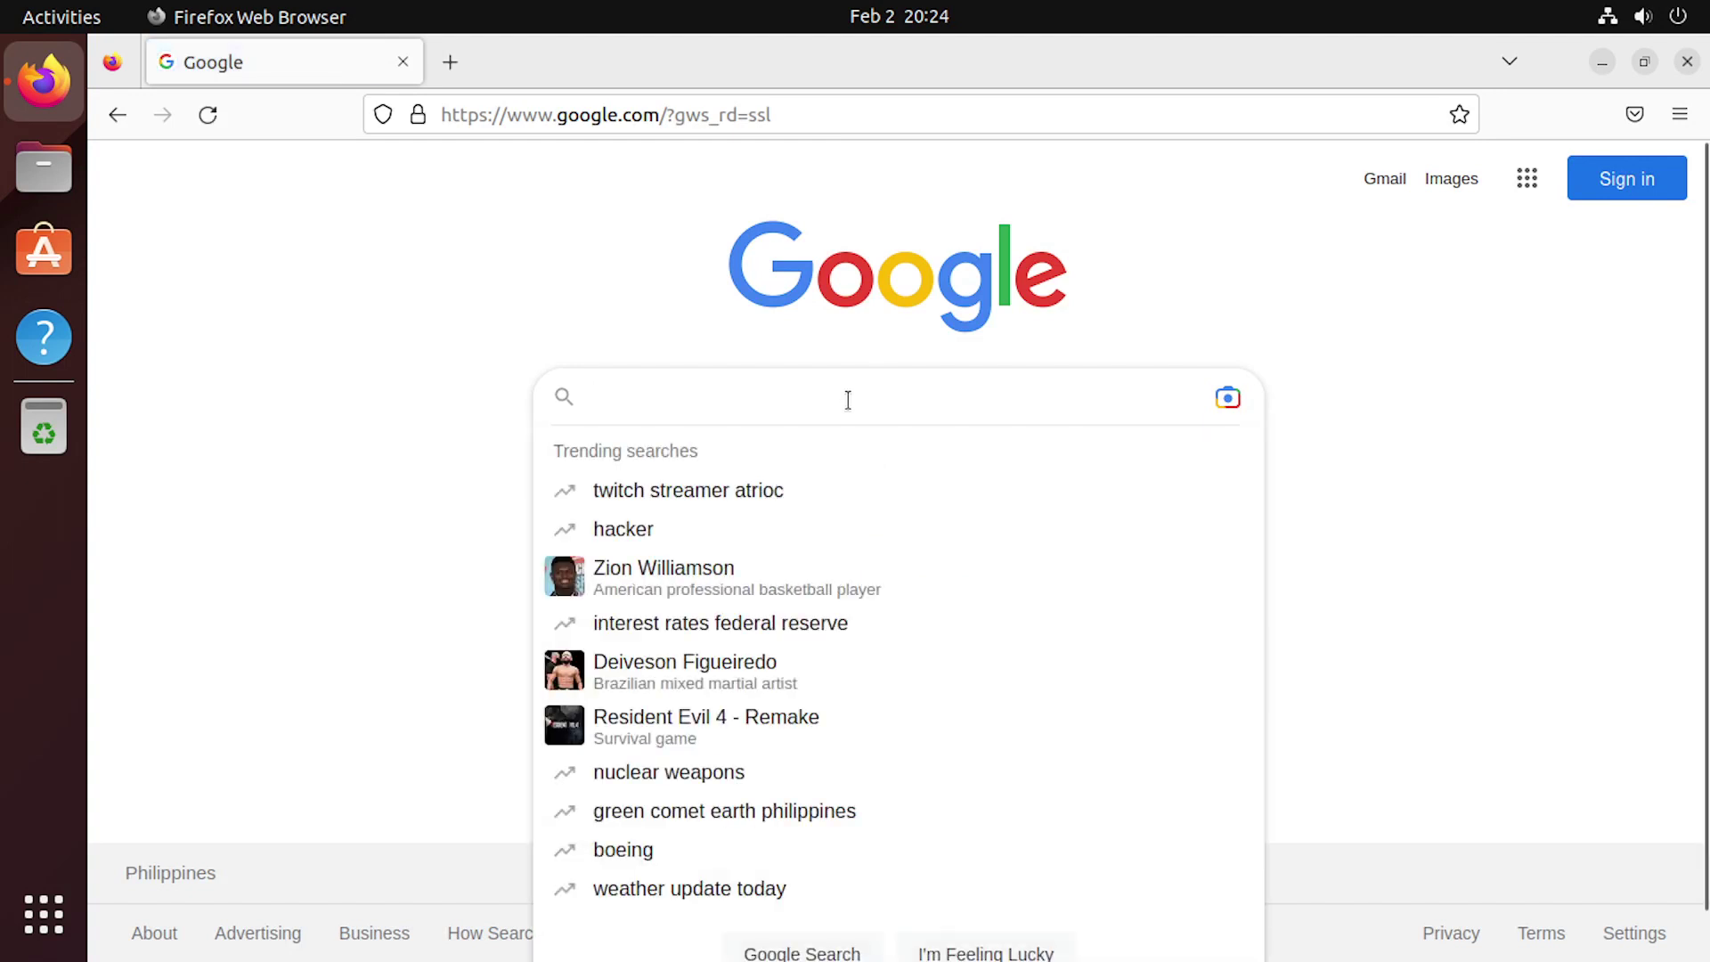
{"action": "type", "text": "ubun"}
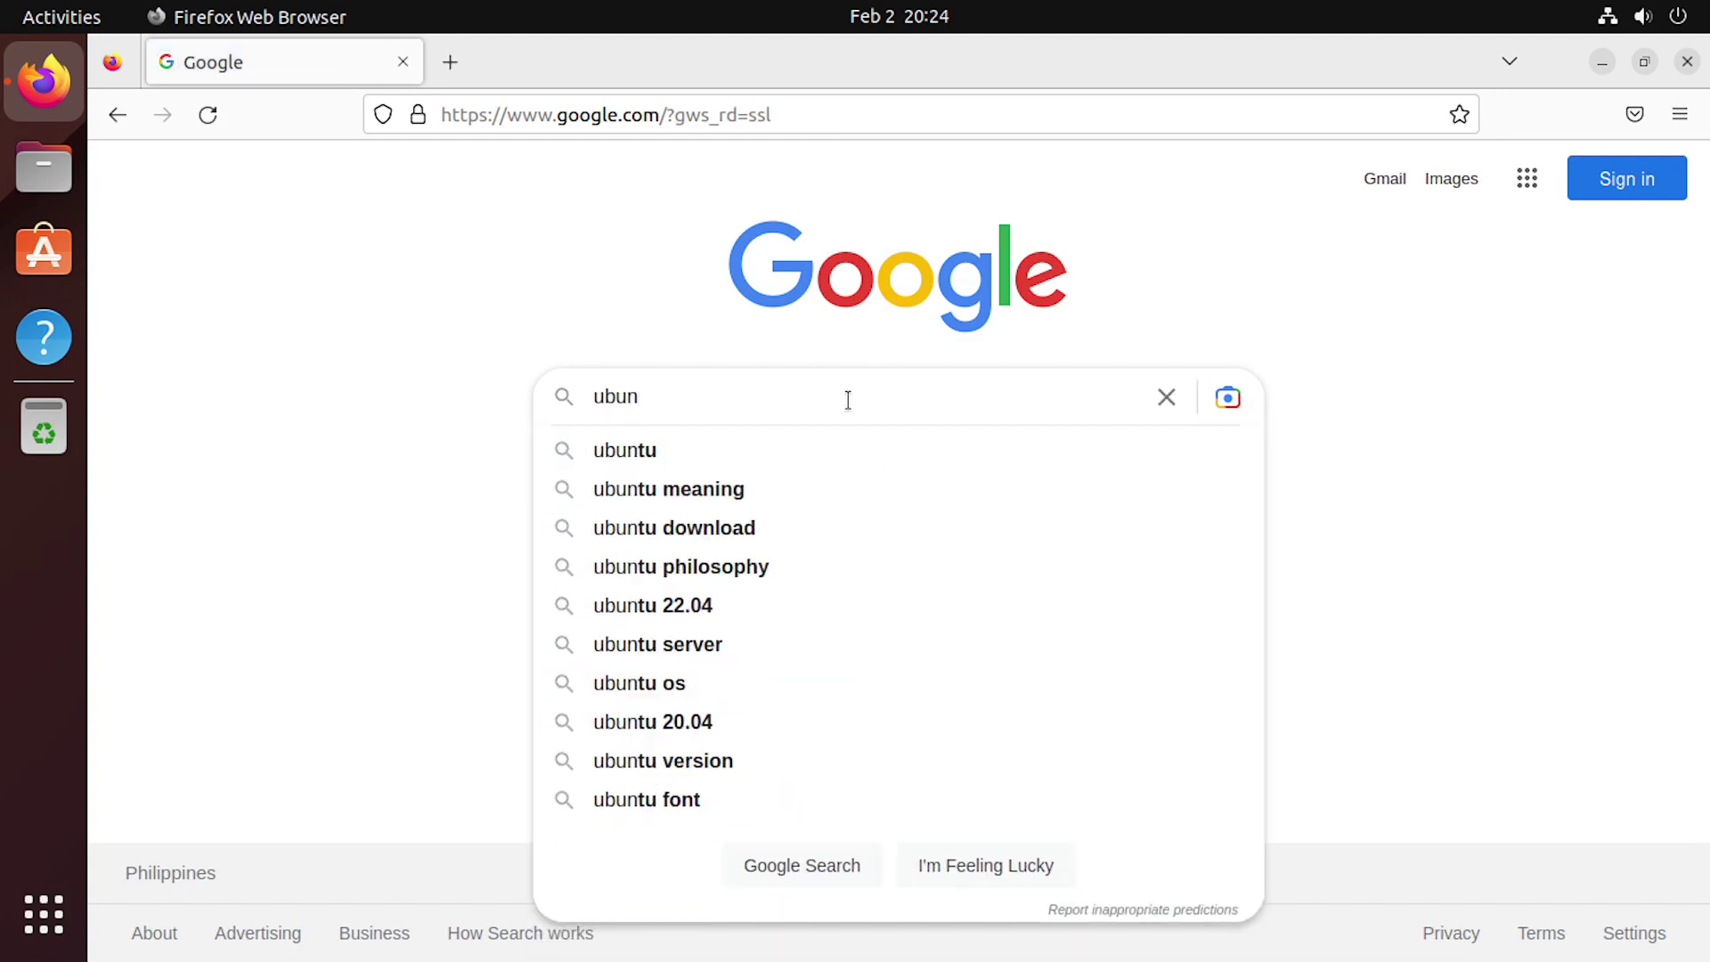
{"action": "type", "text": "tu"}
{"action": "key", "text": "Return"}
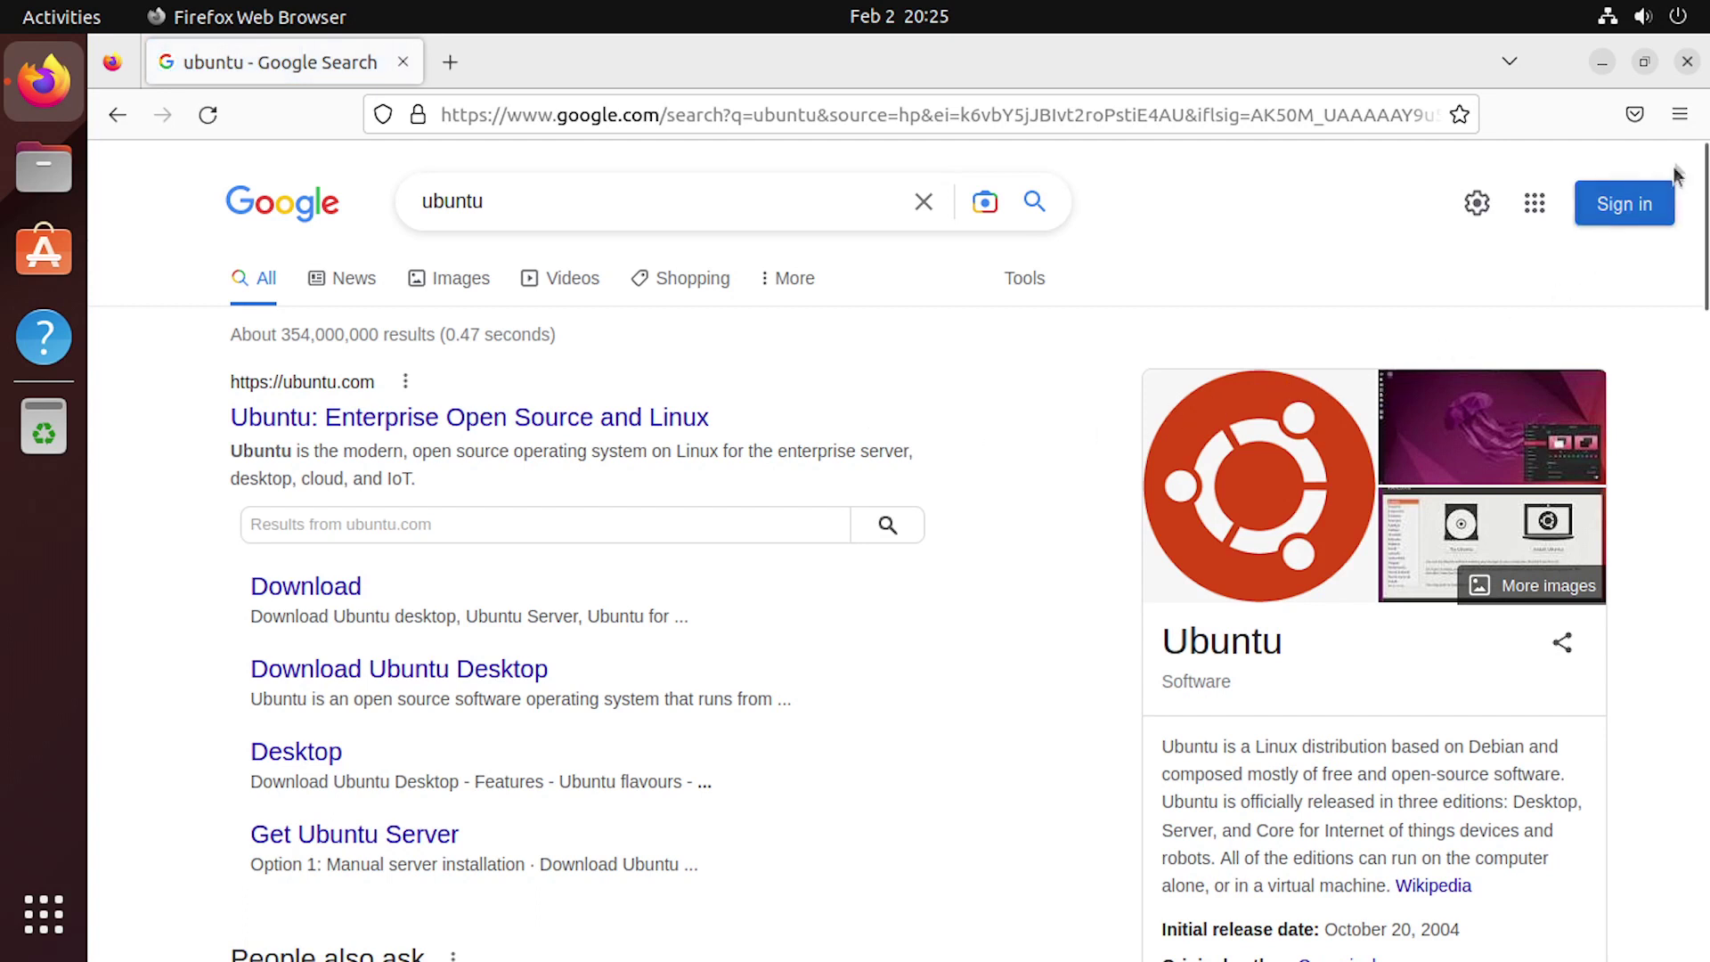
{"action": "left_click", "coordinate": [1688, 63]}
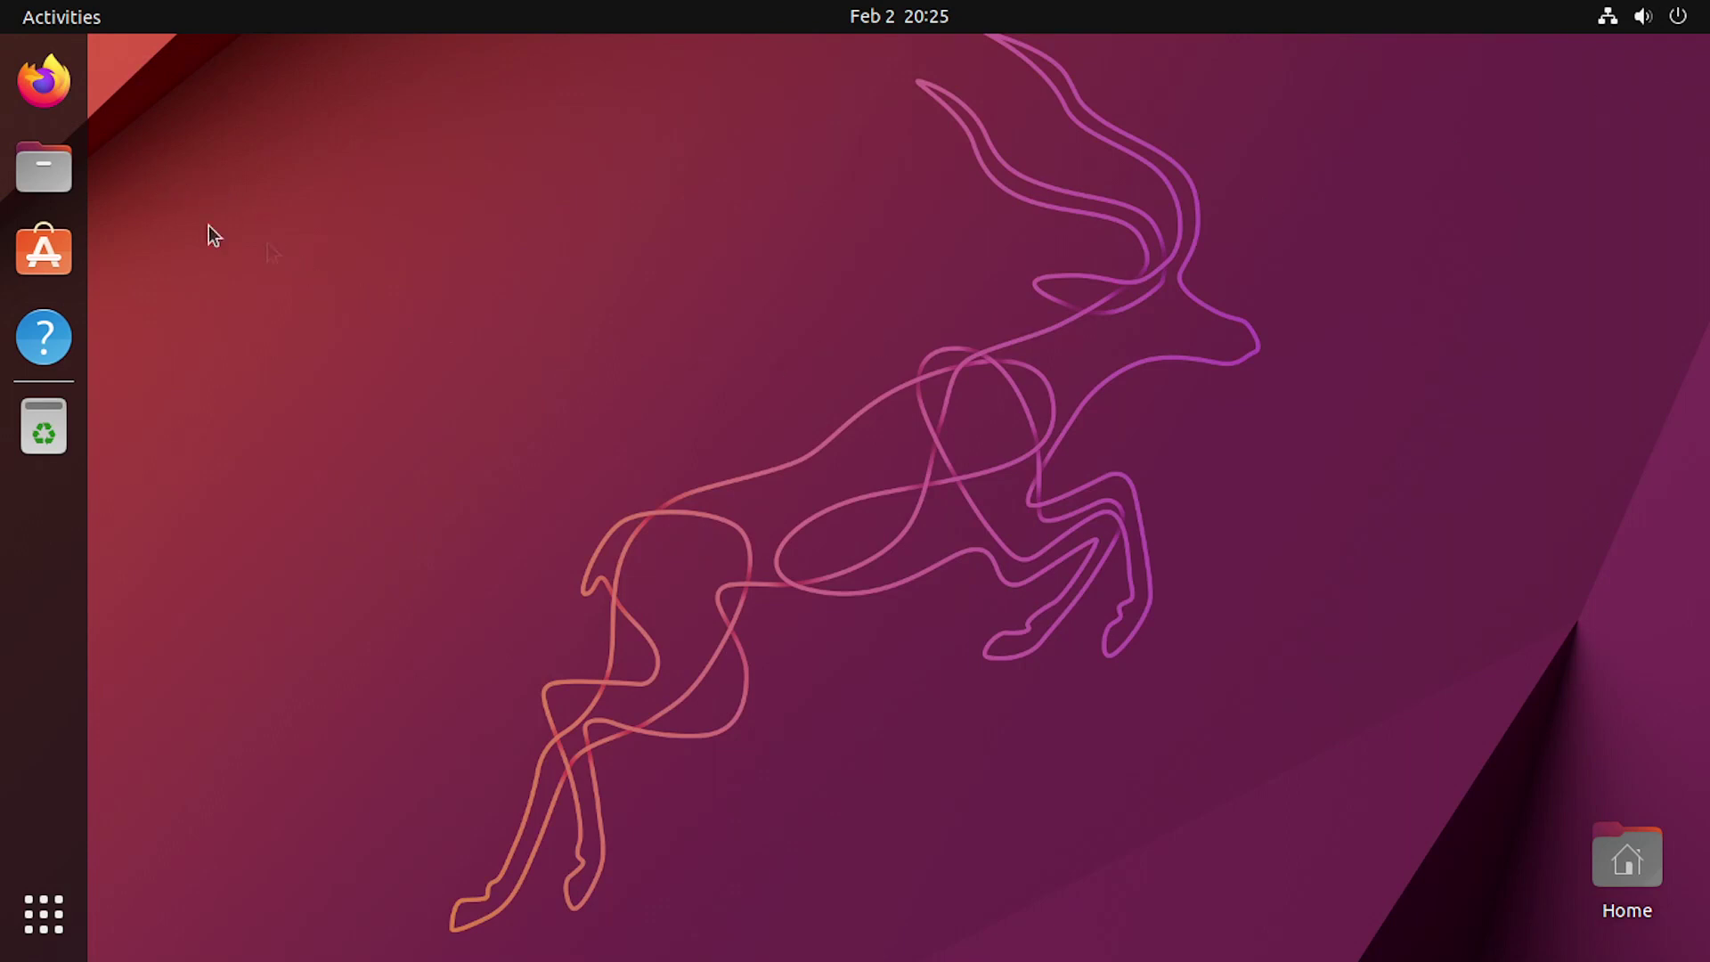
Power off the Ubuntu system and confirm the shutdown.
{"action": "left_click", "coordinate": [1681, 27]}
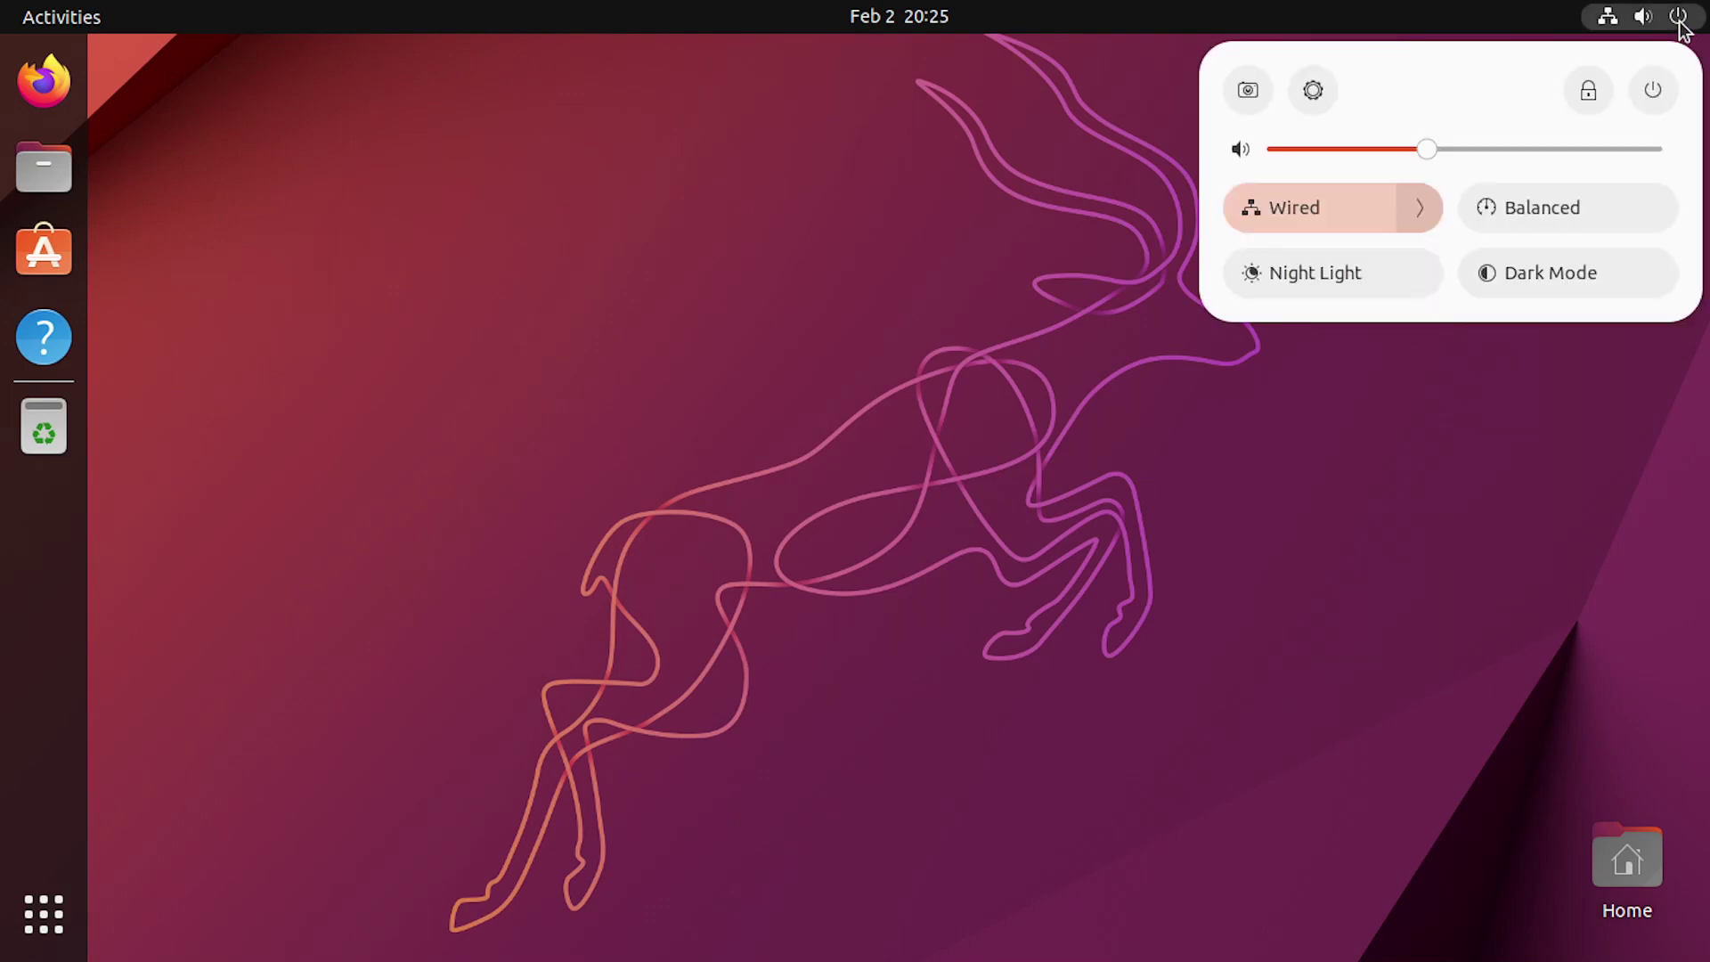
{"action": "left_click", "coordinate": [1653, 92]}
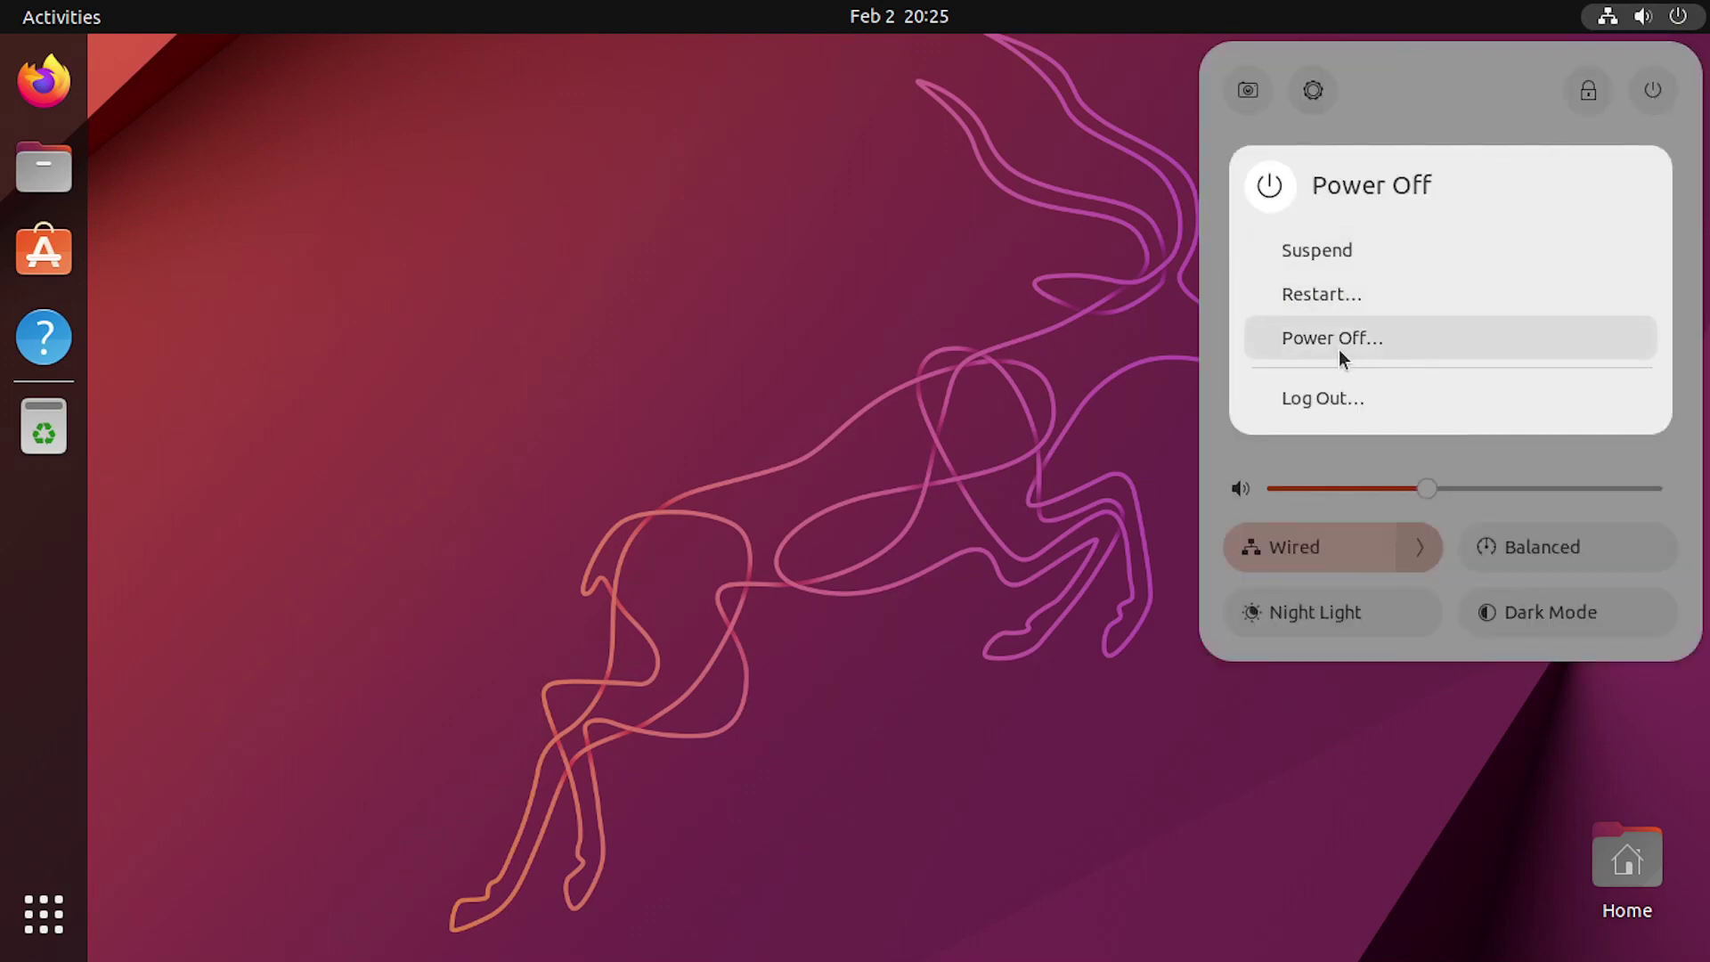
{"action": "left_click", "coordinate": [1338, 349]}
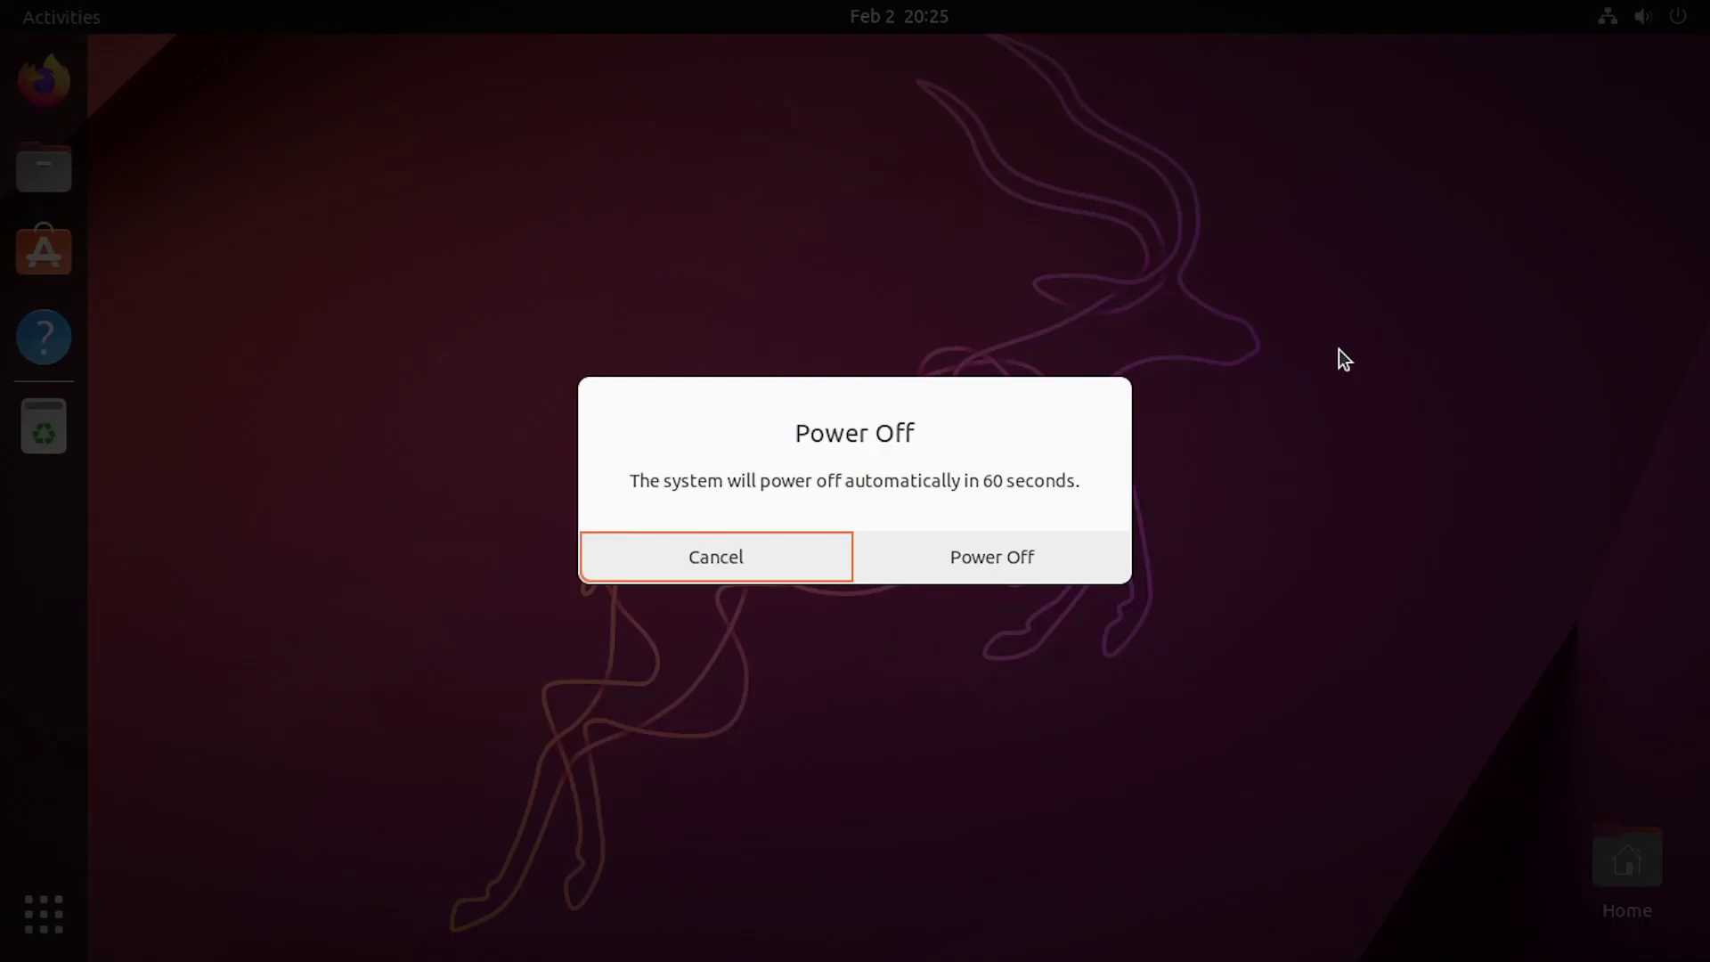
{"action": "left_click", "coordinate": [992, 557]}
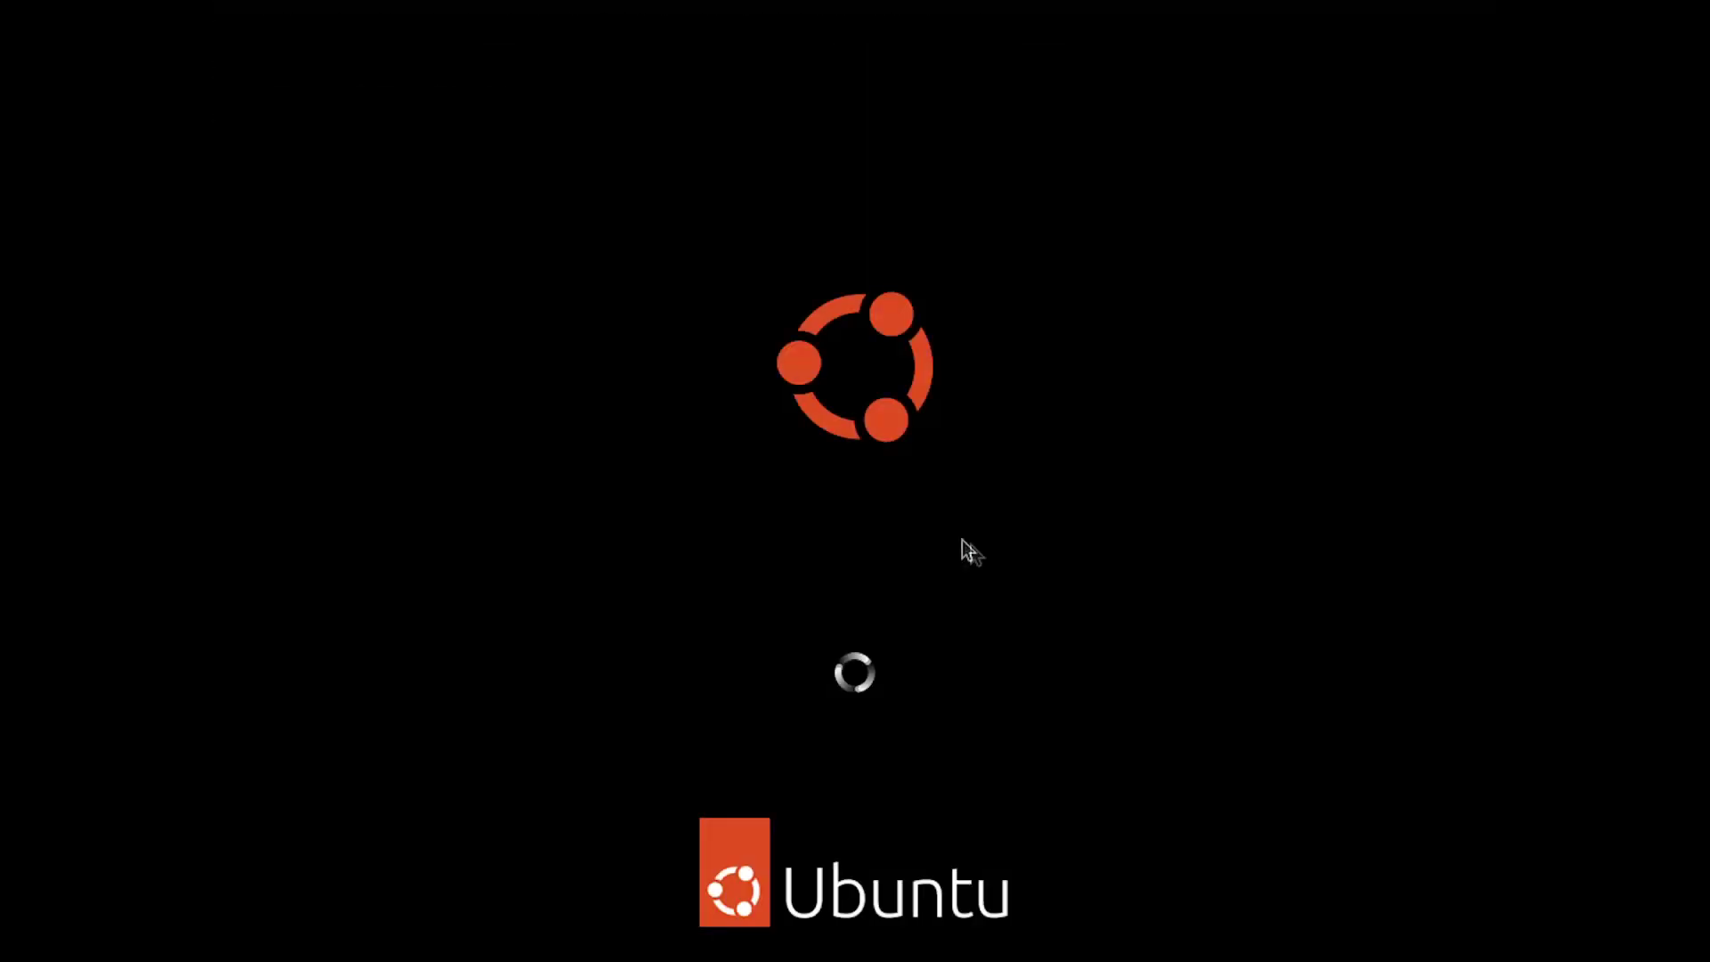